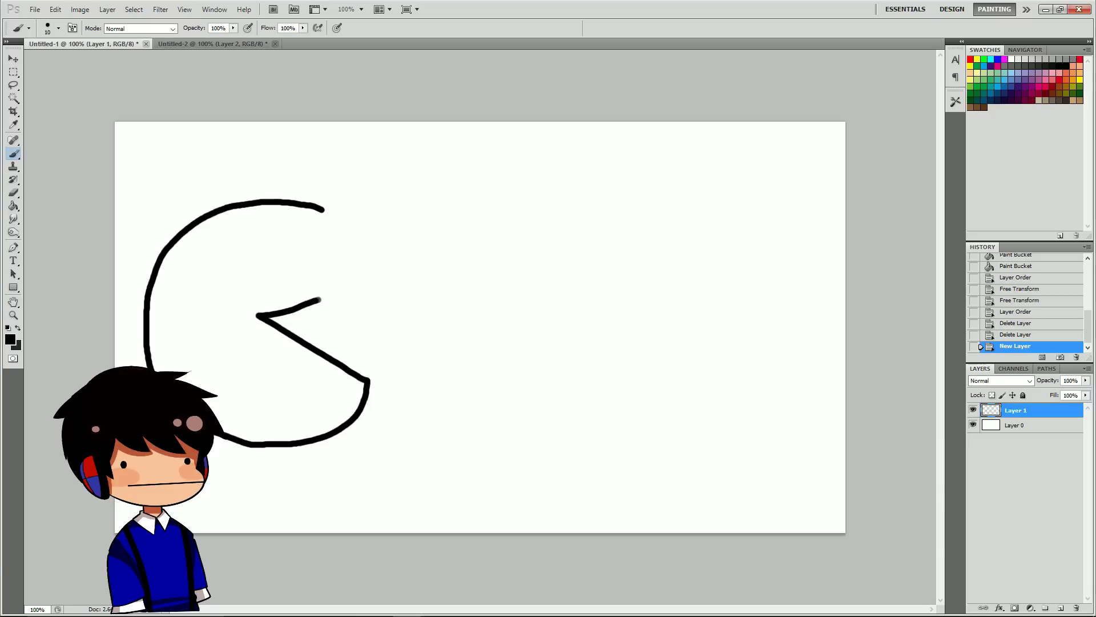
# Finish the Pac-Man outline, then shift it right and rotate it counter-clockwise.
pyautogui.moveTo(318, 304)
pyautogui.mouseDown()
pyautogui.moveTo(380, 280)
pyautogui.moveTo(366, 245)
pyautogui.moveTo(323, 210)
pyautogui.mouseUp()
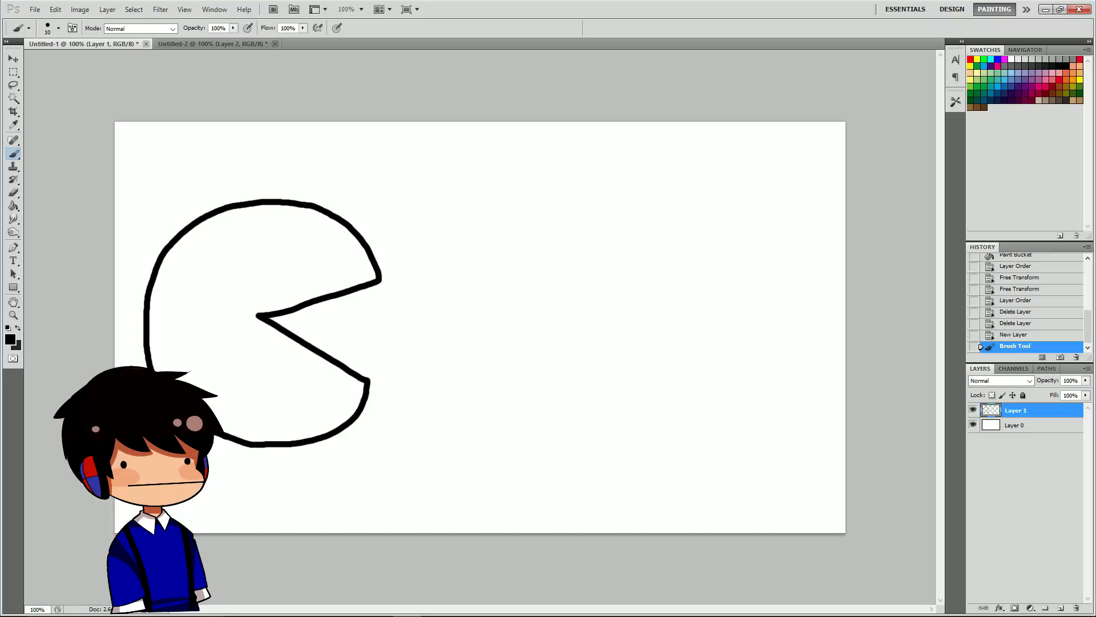
pyautogui.press('v')
pyautogui.moveTo(262, 323); pyautogui.dragTo(352, 329)
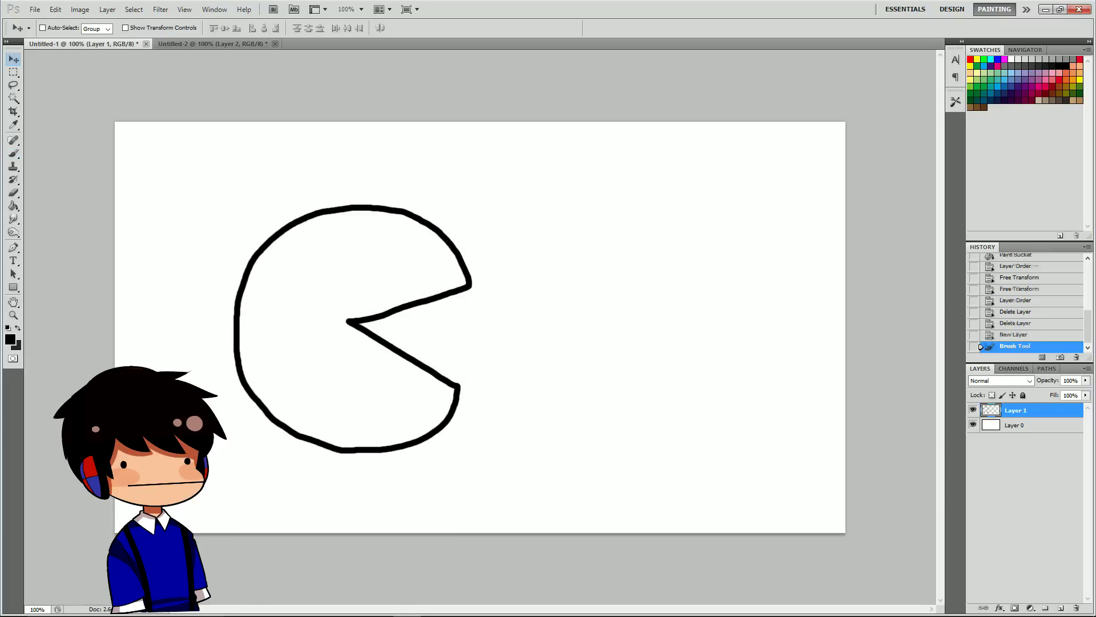
pyautogui.moveTo(514, 342)
pyautogui.mouseDown()
pyautogui.moveTo(492, 248)
pyautogui.moveTo(394, 173)
pyautogui.moveTo(250, 205)
pyautogui.moveTo(272, 468)
pyautogui.moveTo(365, 491)
pyautogui.moveTo(217, 400)
pyautogui.mouseUp()
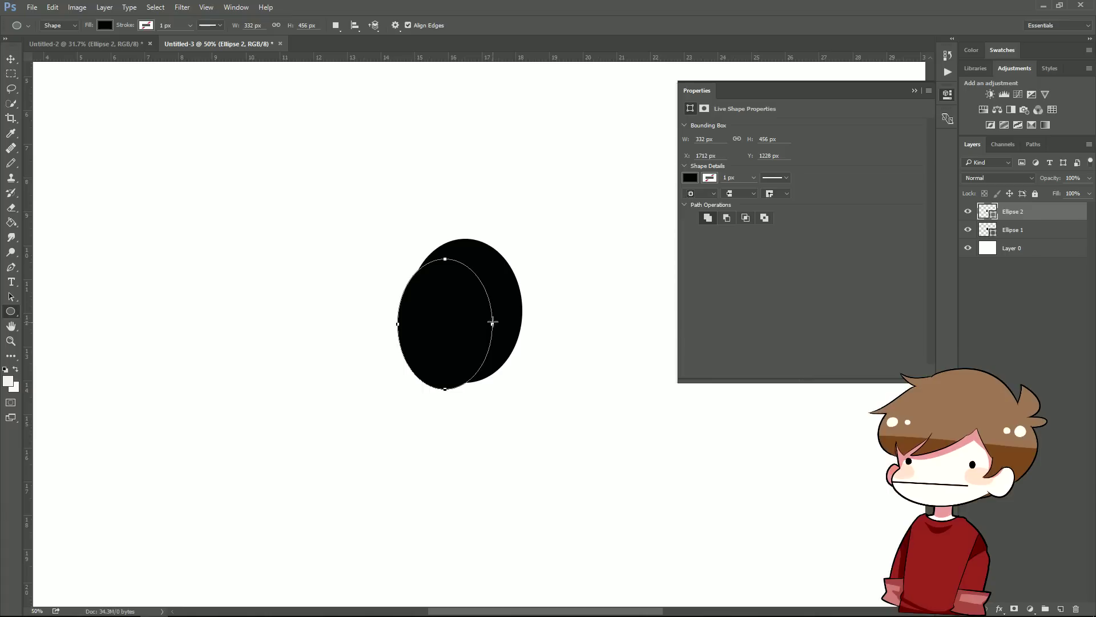
# Move and rotate the second ellipse onto the first to form one oval face.
pyautogui.click(492, 321)
pyautogui.click(563, 237)
pyautogui.click(914, 90)
pyautogui.click(11, 59)
pyautogui.moveTo(456, 321)
pyautogui.mouseDown()
pyautogui.moveTo(474, 301)
pyautogui.moveTo(303, 275)
pyautogui.moveTo(363, 266)
pyautogui.mouseUp()
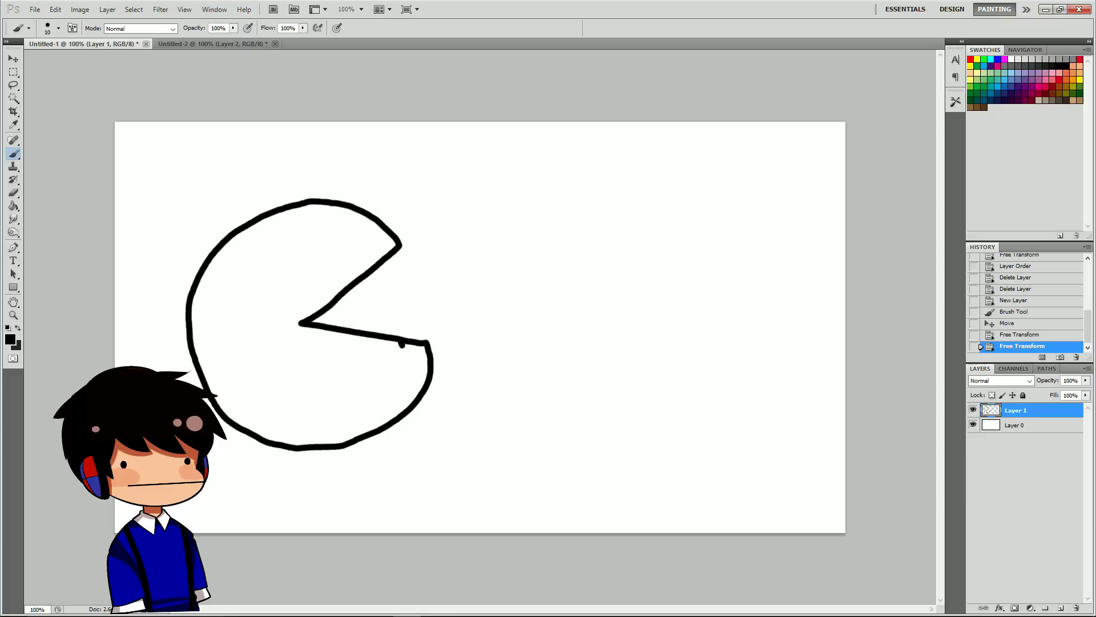
pyautogui.moveTo(403, 343)
pyautogui.mouseDown()
pyautogui.moveTo(368, 385)
pyautogui.moveTo(342, 382)
pyautogui.moveTo(337, 369)
pyautogui.moveTo(355, 340)
pyautogui.moveTo(394, 357)
pyautogui.mouseUp()
pyautogui.hotkey('ctrl', 'z')
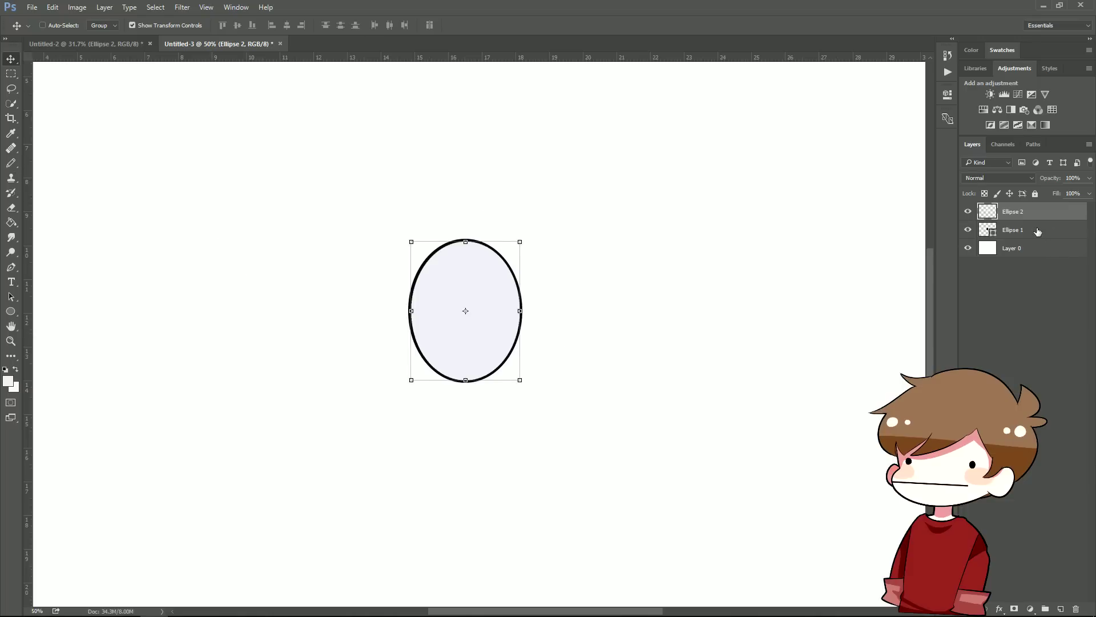
pyautogui.click(1038, 230)
# Mix a brighter, more saturated hot pink (#fb41c0) for Pac-Man's tongue.
pyautogui.click(1011, 219)
pyautogui.click(11, 163)
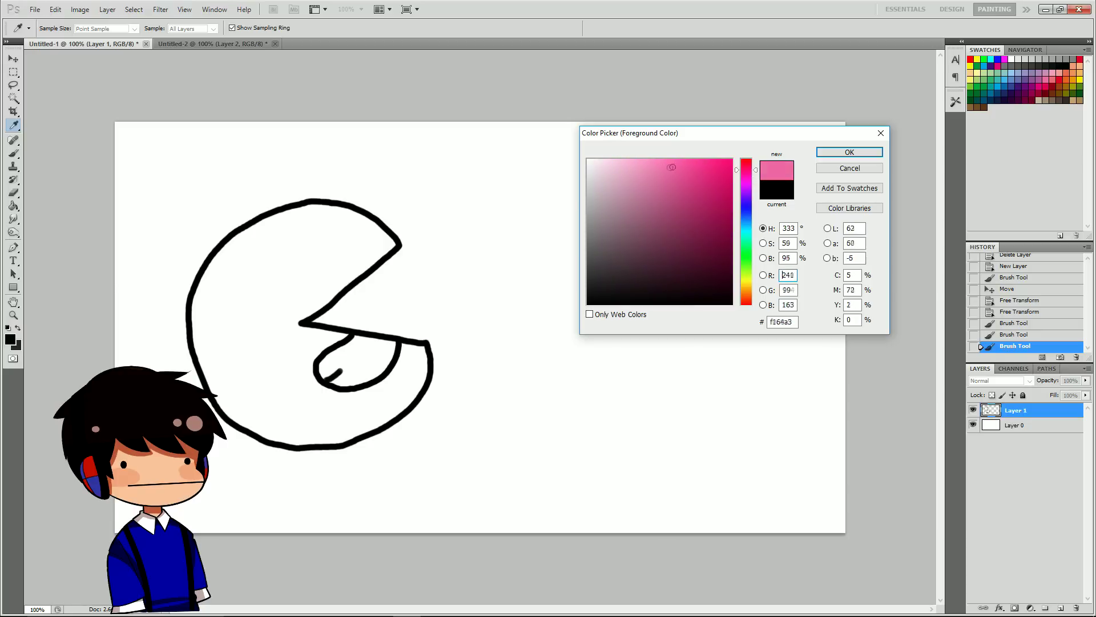
pyautogui.moveTo(672, 167); pyautogui.dragTo(664, 164)
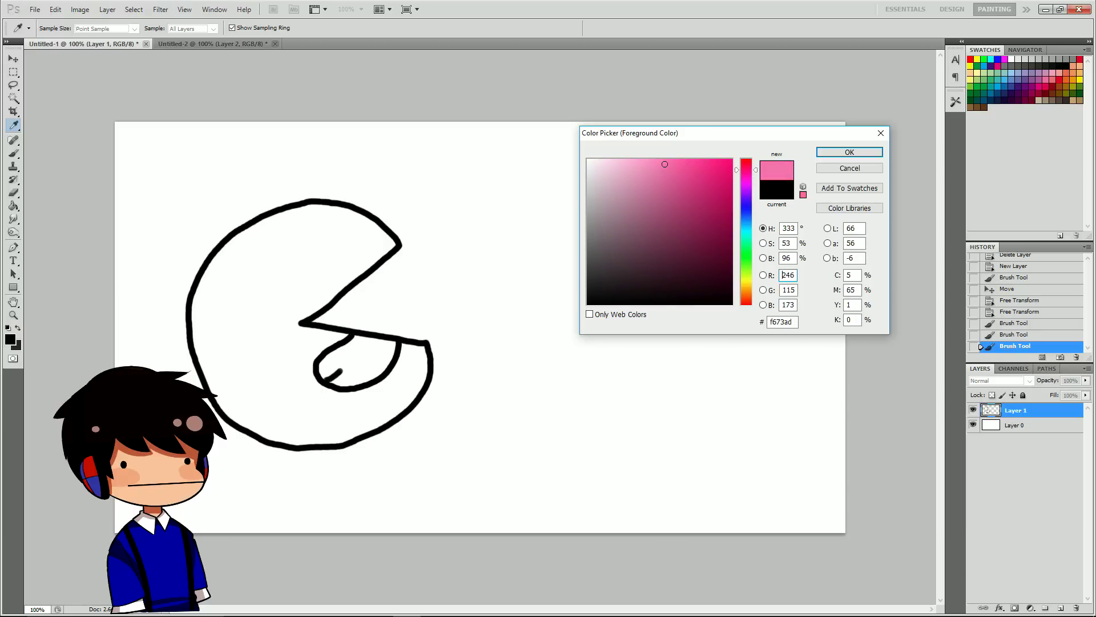
pyautogui.click(746, 180)
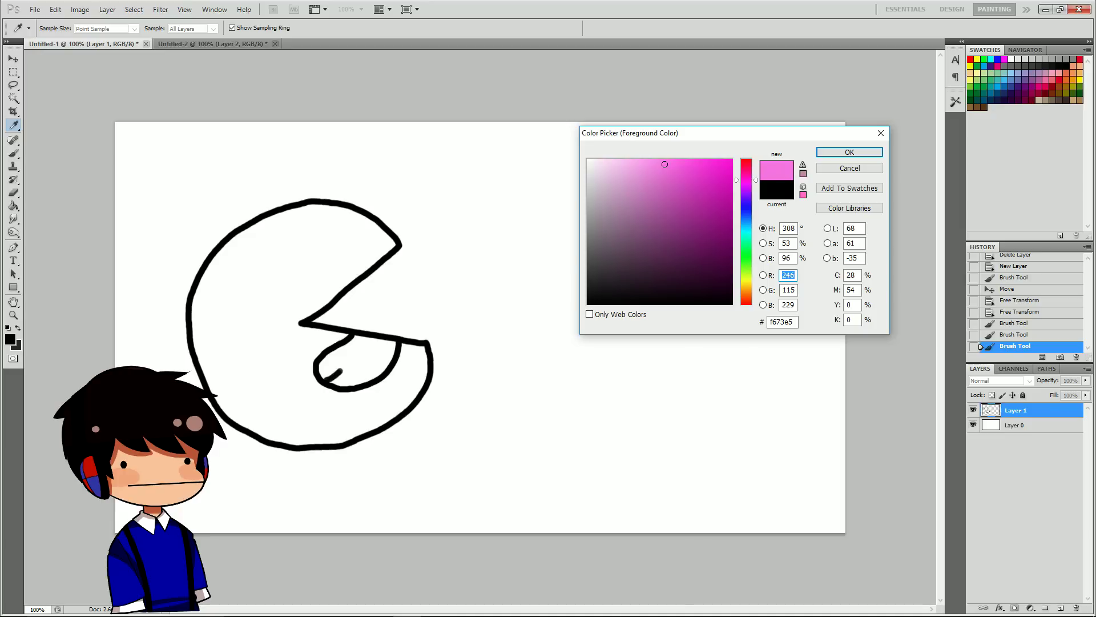
pyautogui.moveTo(682, 173); pyautogui.dragTo(679, 160)
pyautogui.click(746, 186)
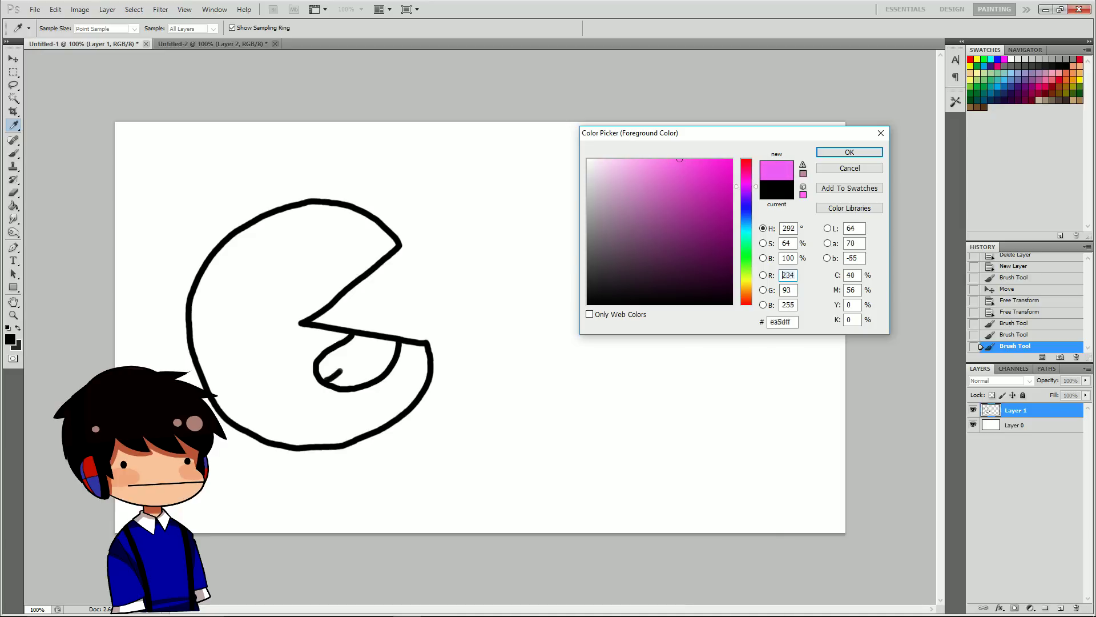
pyautogui.click(746, 175)
pyautogui.click(695, 161)
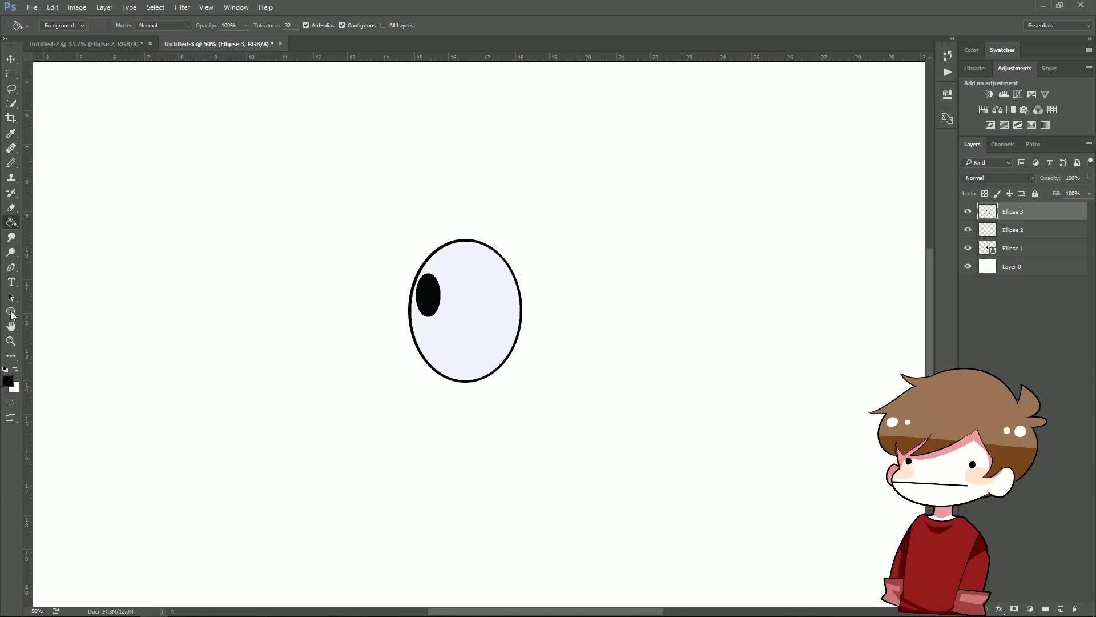
# Duplicate the Ellipse 3 pupil layer and move the copy right as a second eye.
pyautogui.click(11, 311)
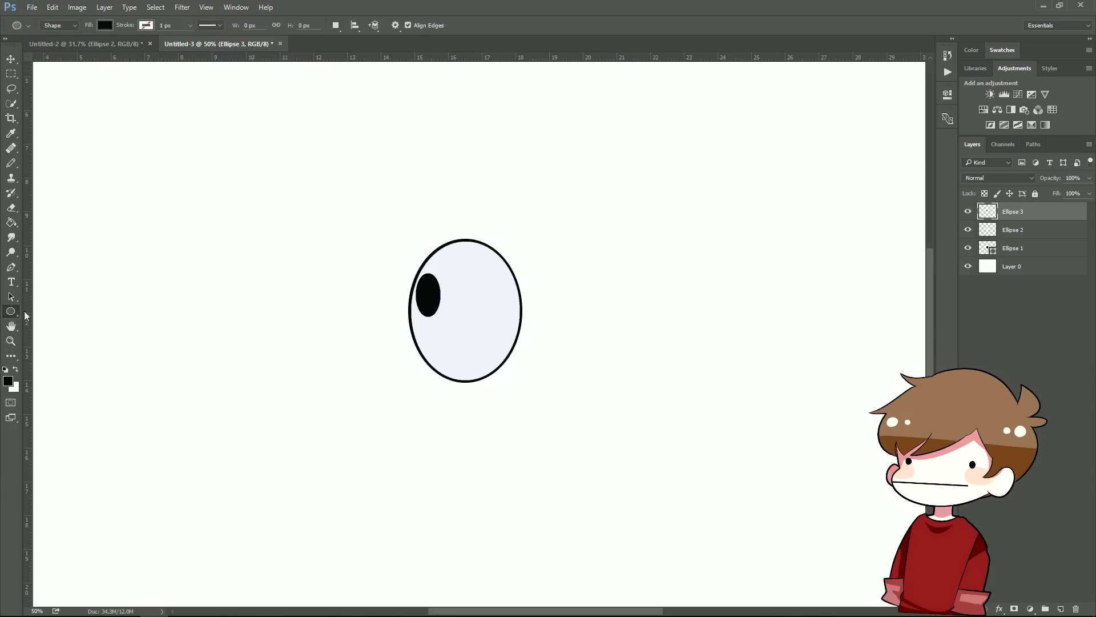
pyautogui.rightClick(1029, 211)
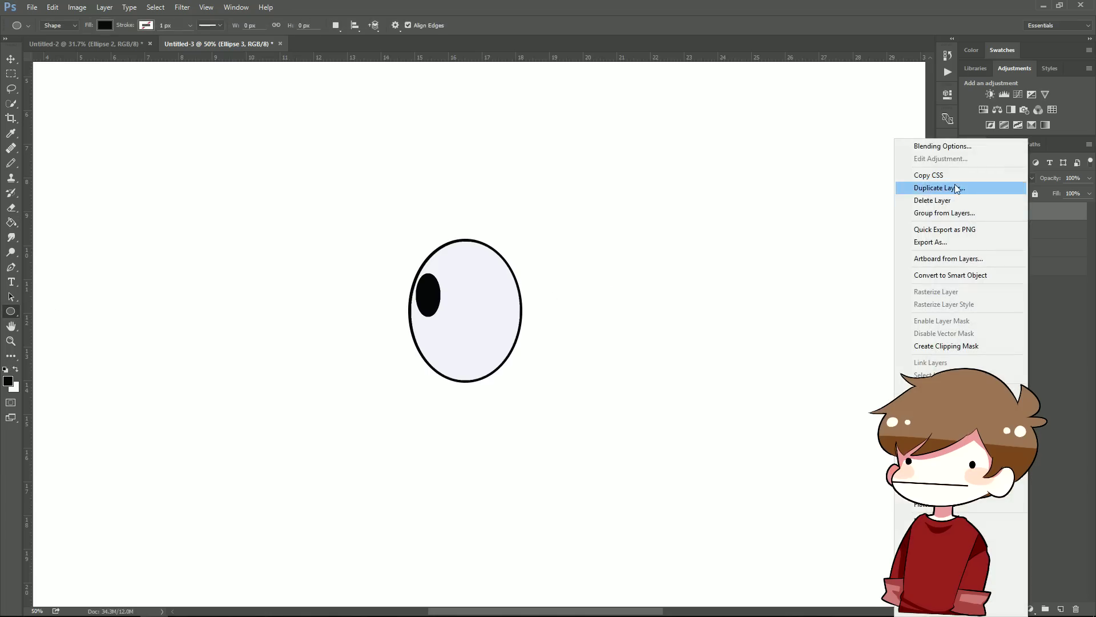
pyautogui.click(890, 186)
pyautogui.click(647, 192)
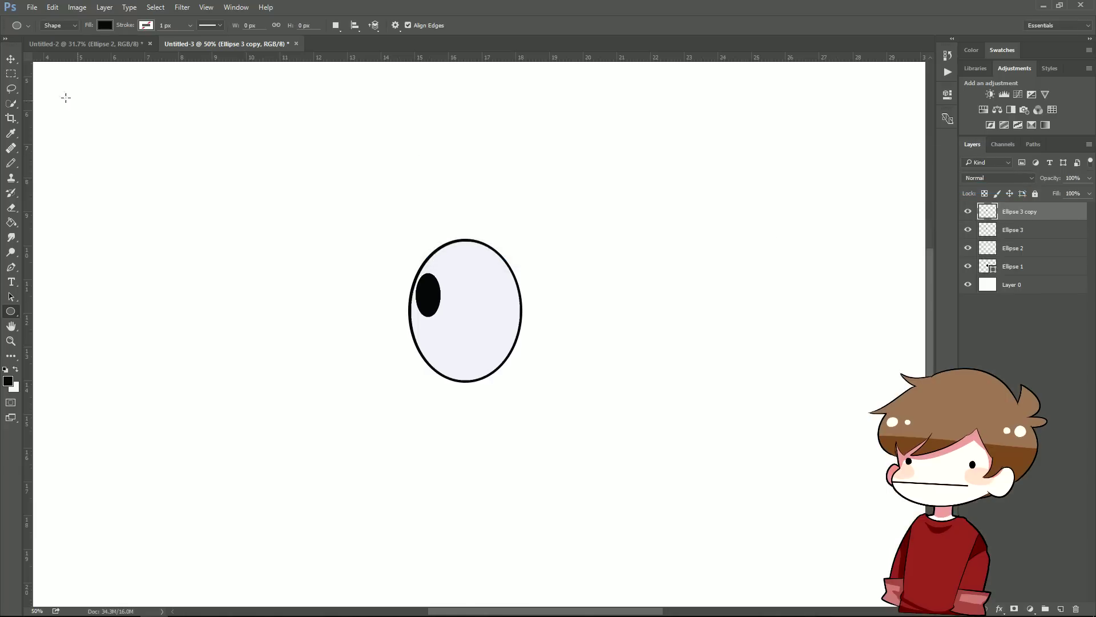
pyautogui.click(11, 59)
pyautogui.moveTo(425, 292); pyautogui.dragTo(476, 287)
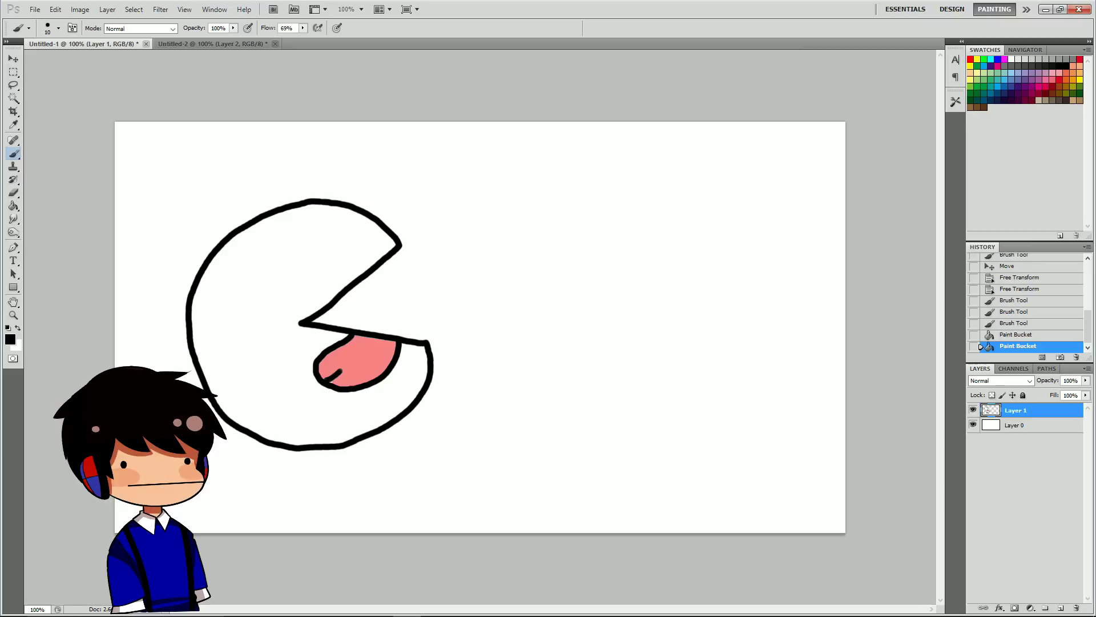
# Zoom in to 300% and fill the hand outline with a mid-brown.
pyautogui.press('z')
pyautogui.hotkey('ctrl', '-')
pyautogui.hotkey('ctrl', '+')
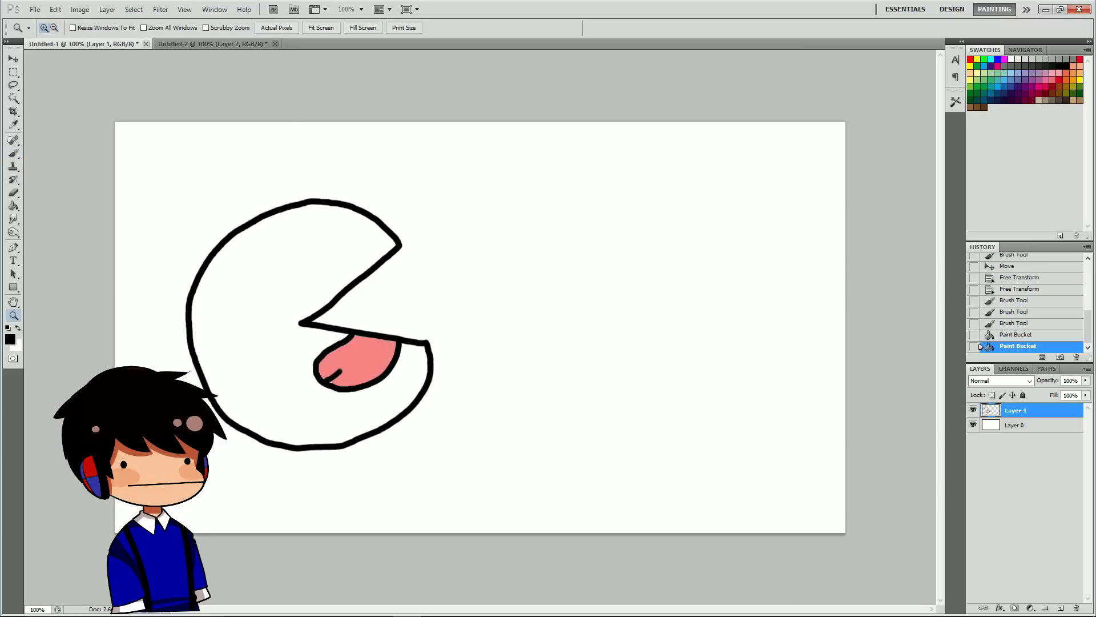
pyautogui.hotkey('ctrl', '+')
pyautogui.hotkey('ctrl', '+')
pyautogui.press('b')
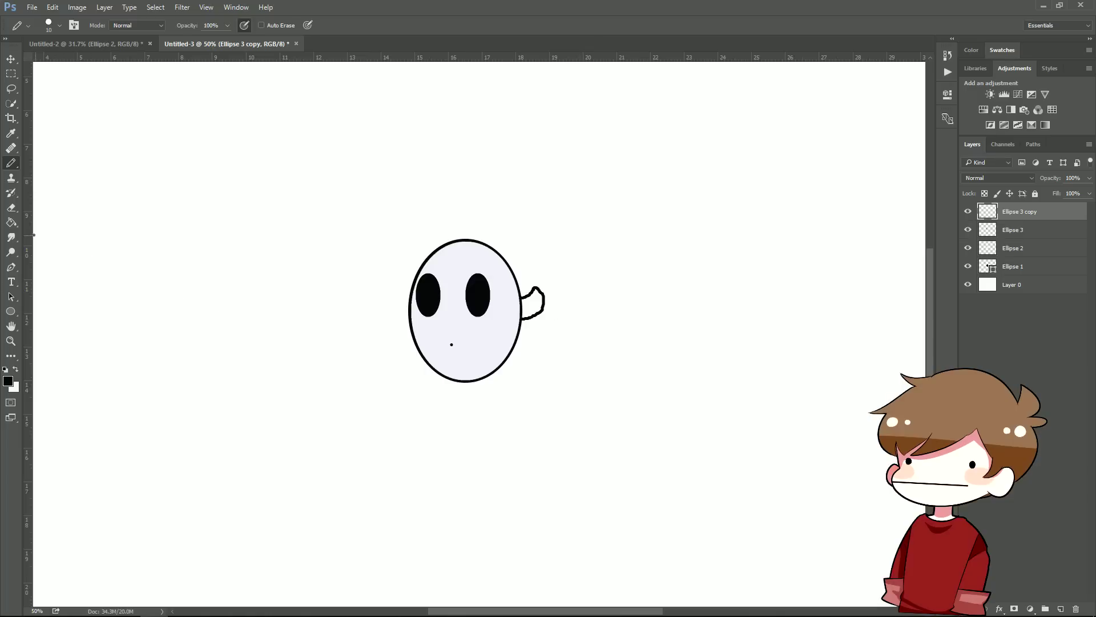
pyautogui.click(8, 381)
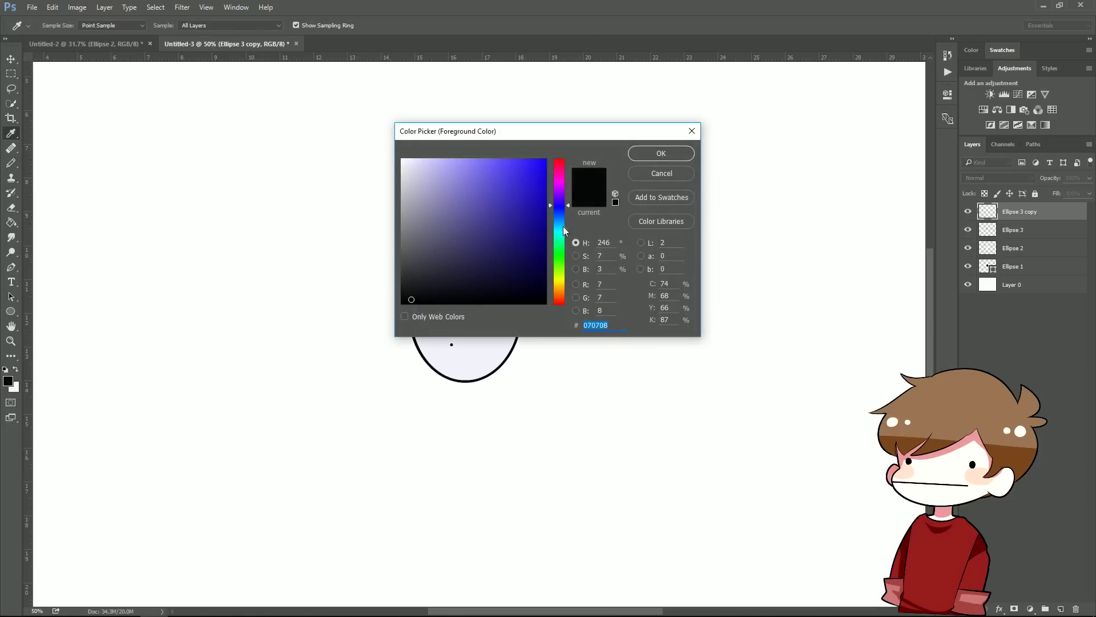
pyautogui.moveTo(563, 226); pyautogui.dragTo(560, 296)
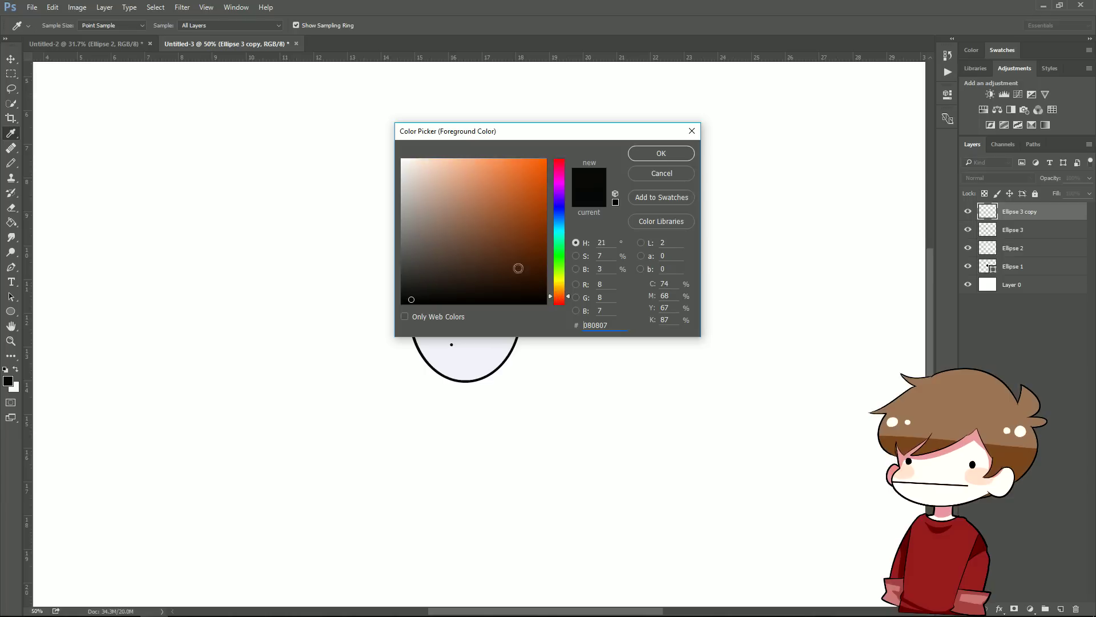
pyautogui.moveTo(459, 197); pyautogui.dragTo(462, 224)
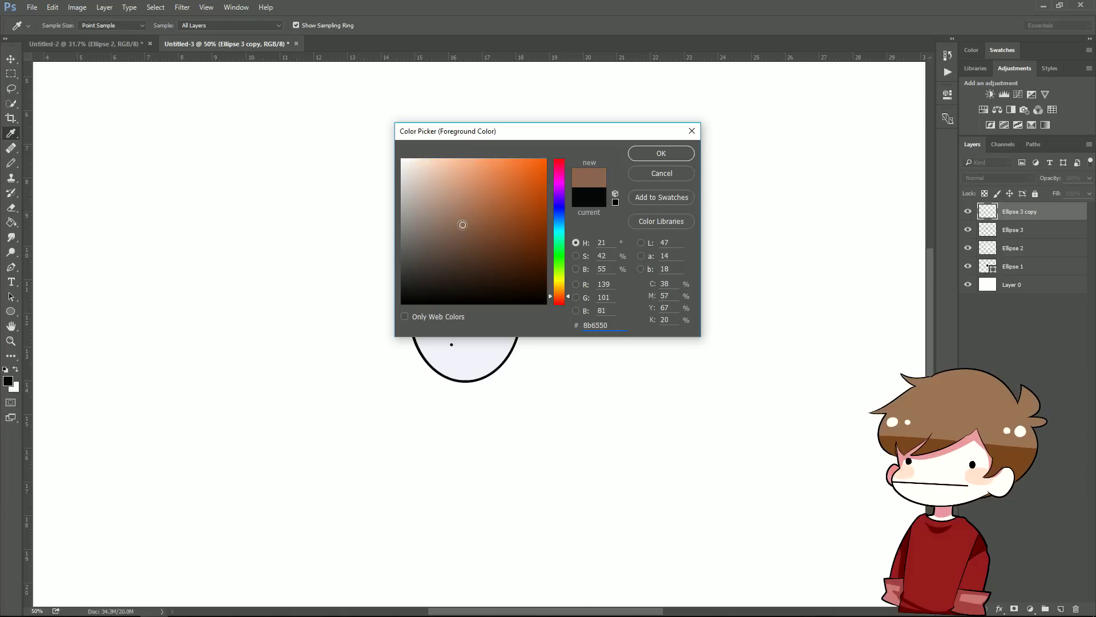
pyautogui.click(660, 154)
pyautogui.click(11, 222)
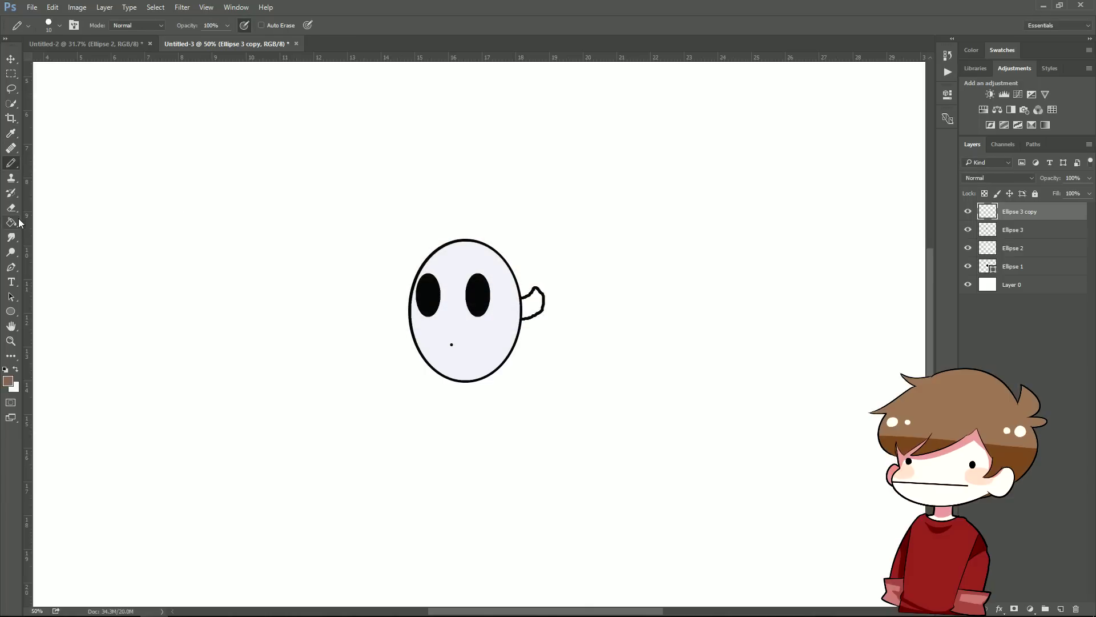
pyautogui.click(531, 310)
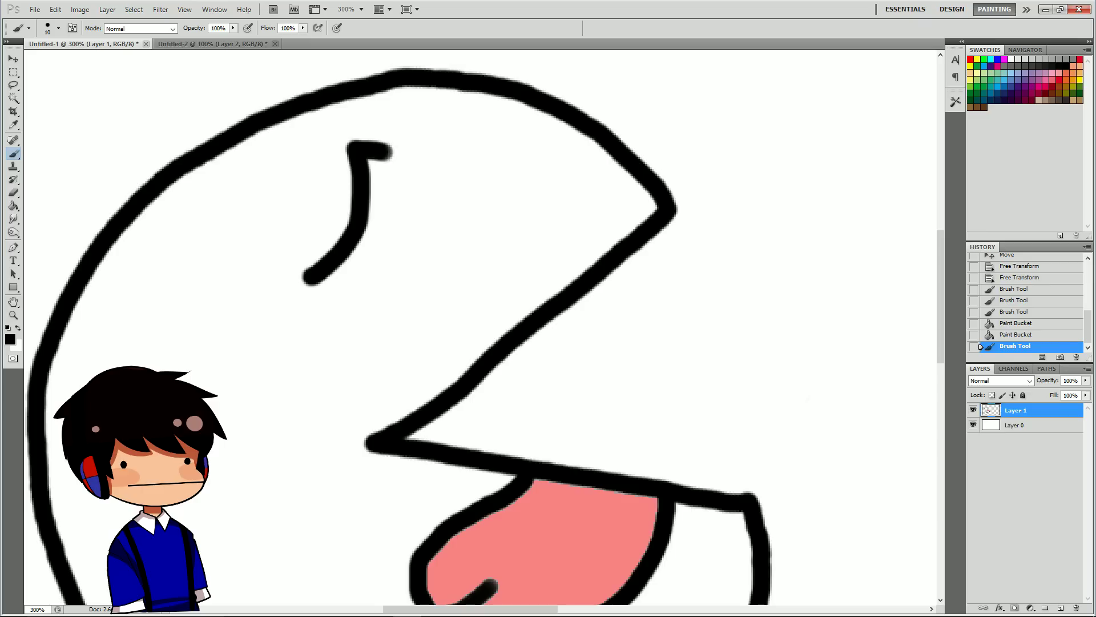
# Trace Pac-Man's eye, then merge the face shapes into one Ellipse 3 copy layer.
pyautogui.moveTo(383, 149)
pyautogui.mouseDown()
pyautogui.moveTo(449, 183)
pyautogui.moveTo(468, 205)
pyautogui.moveTo(483, 257)
pyautogui.moveTo(474, 282)
pyautogui.moveTo(443, 315)
pyautogui.moveTo(401, 326)
pyautogui.moveTo(311, 281)
pyautogui.mouseUp()
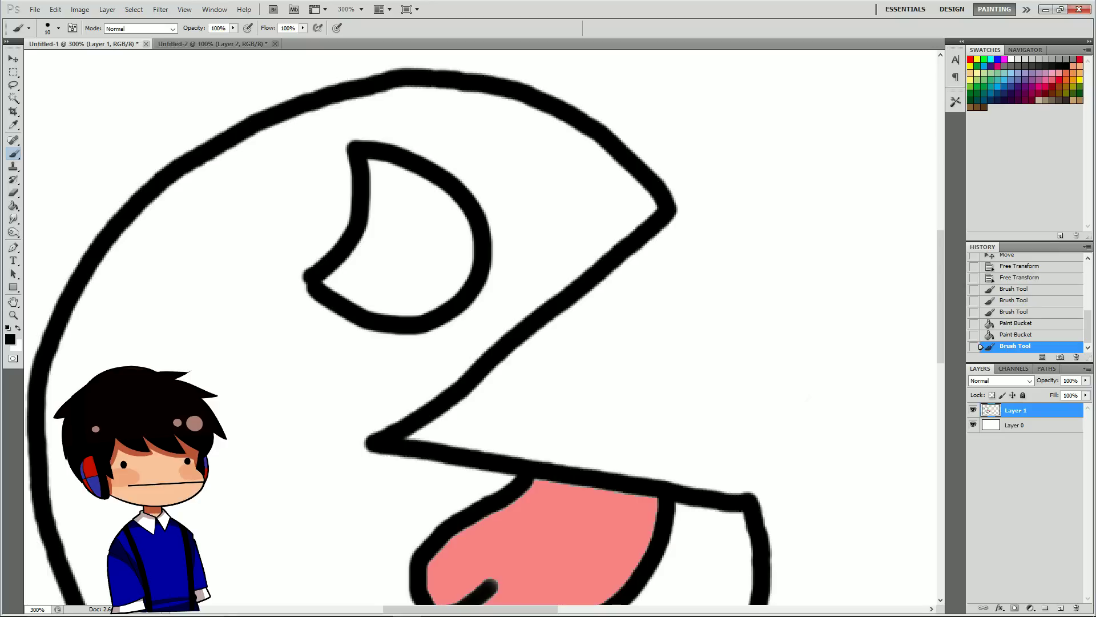
pyautogui.moveTo(422, 174)
pyautogui.mouseDown()
pyautogui.moveTo(395, 192)
pyautogui.moveTo(418, 230)
pyautogui.moveTo(455, 223)
pyautogui.moveTo(454, 204)
pyautogui.moveTo(414, 178)
pyautogui.mouseUp()
pyautogui.hotkey('ctrl', 'z')
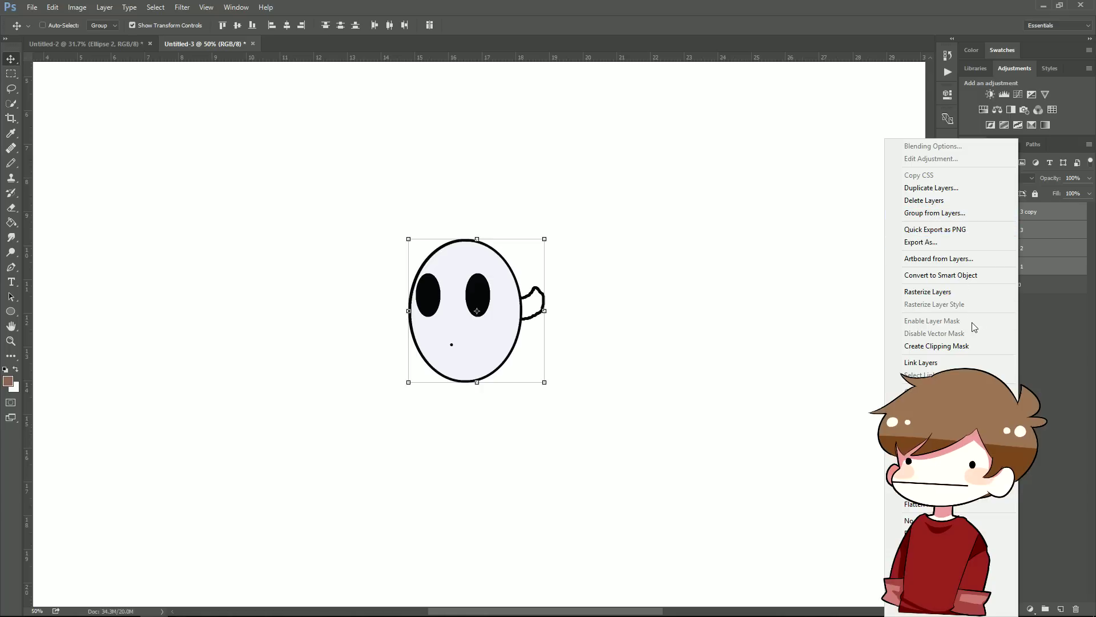
pyautogui.click(923, 479)
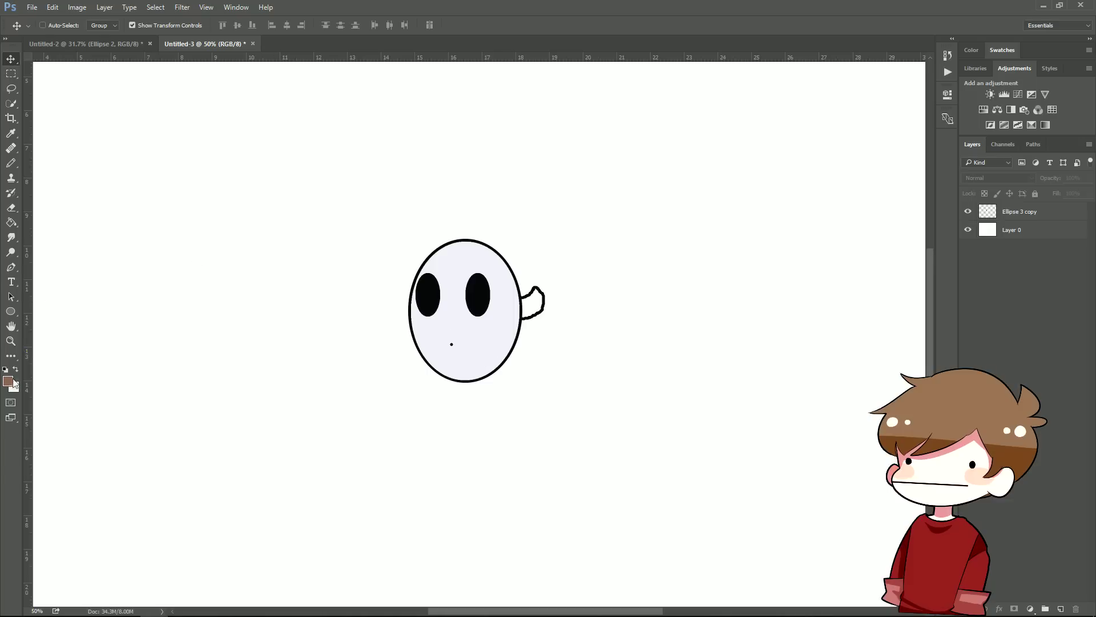
# Try to bucket-fill the hand brown and dismiss the fill error.
pyautogui.click(11, 222)
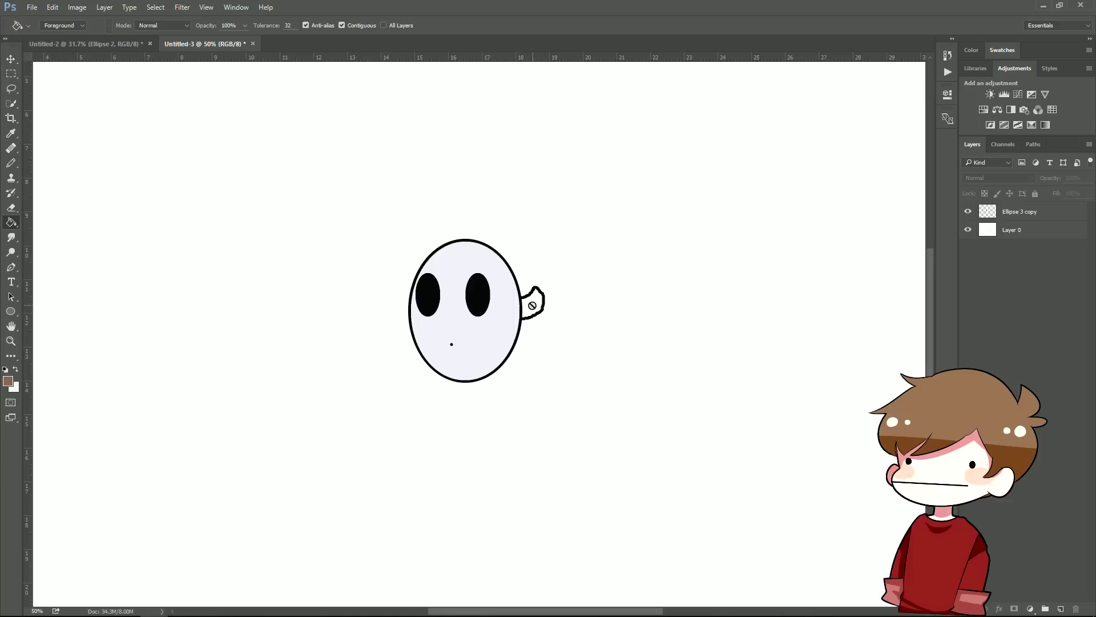
pyautogui.click(534, 306)
pyautogui.press('Return')
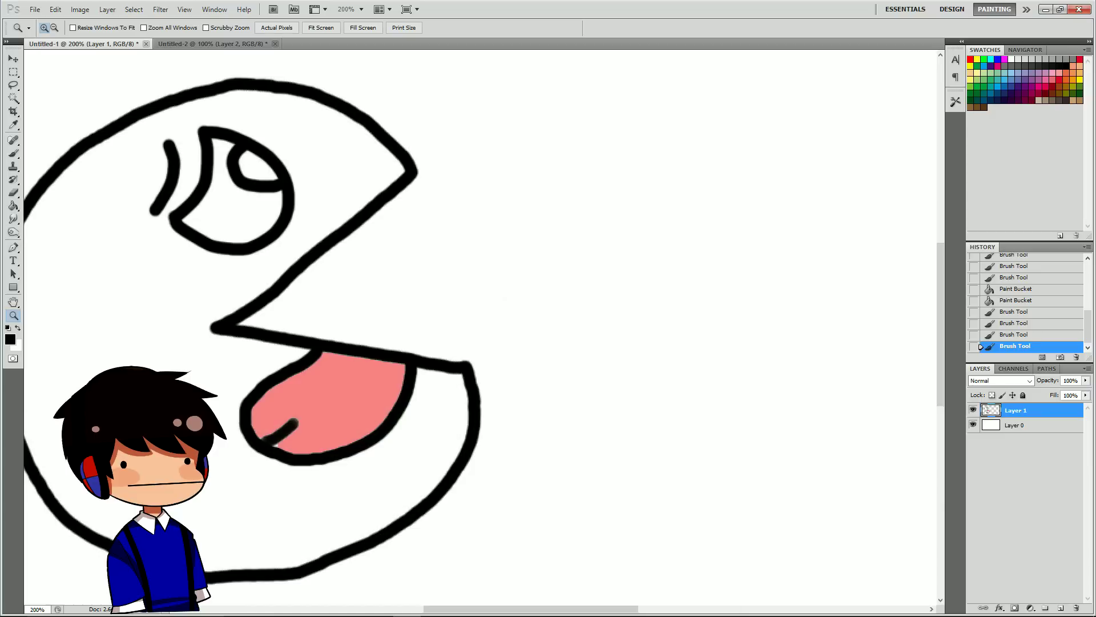
# Draw a second inner line along Pac-Man's jaw to thicken the lips.
pyautogui.press('b')
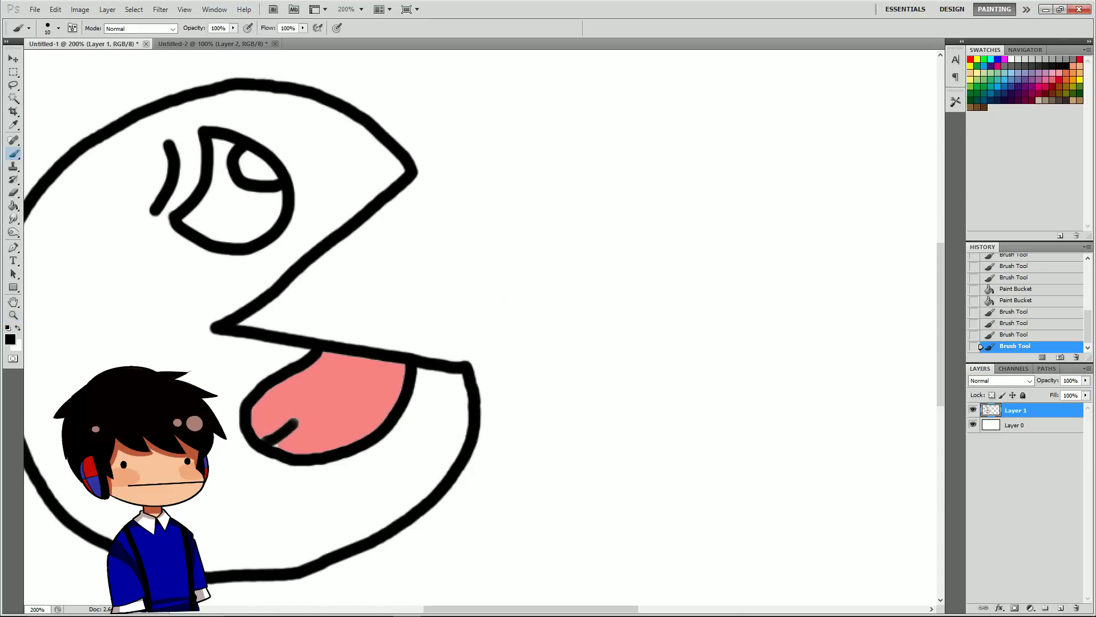
pyautogui.moveTo(417, 168); pyautogui.dragTo(423, 195)
pyautogui.hotkey('ctrl', 'z')
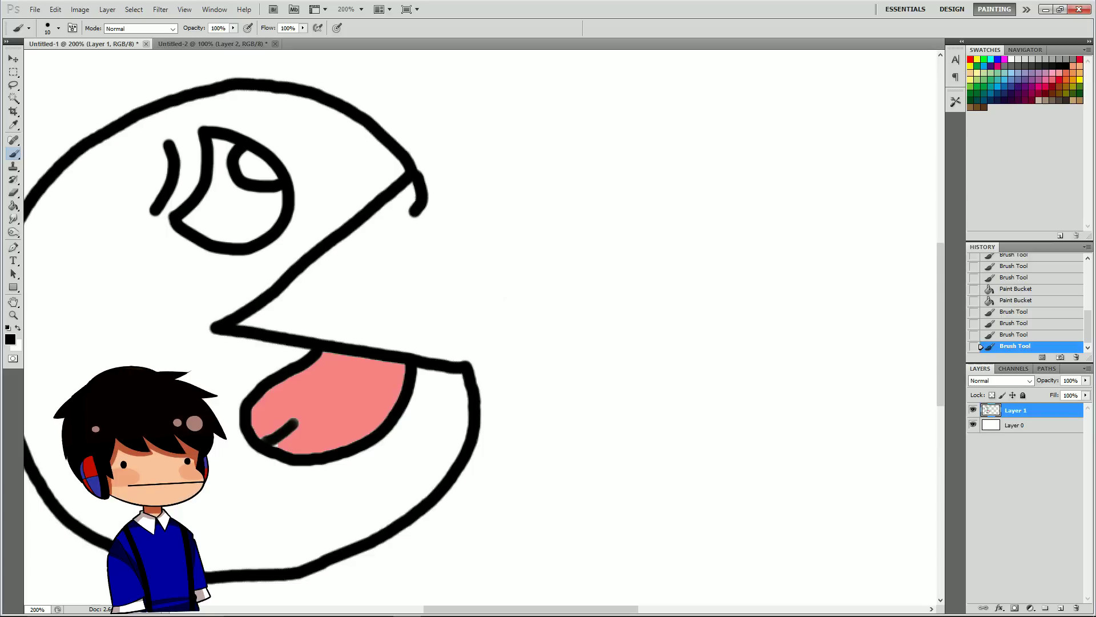
pyautogui.moveTo(420, 207)
pyautogui.mouseDown()
pyautogui.moveTo(275, 319)
pyautogui.moveTo(401, 335)
pyautogui.moveTo(471, 366)
pyautogui.mouseUp()
# Select the Paint Bucket and open the foreground colour chooser, undoing a stray stroke.
pyautogui.press('g')
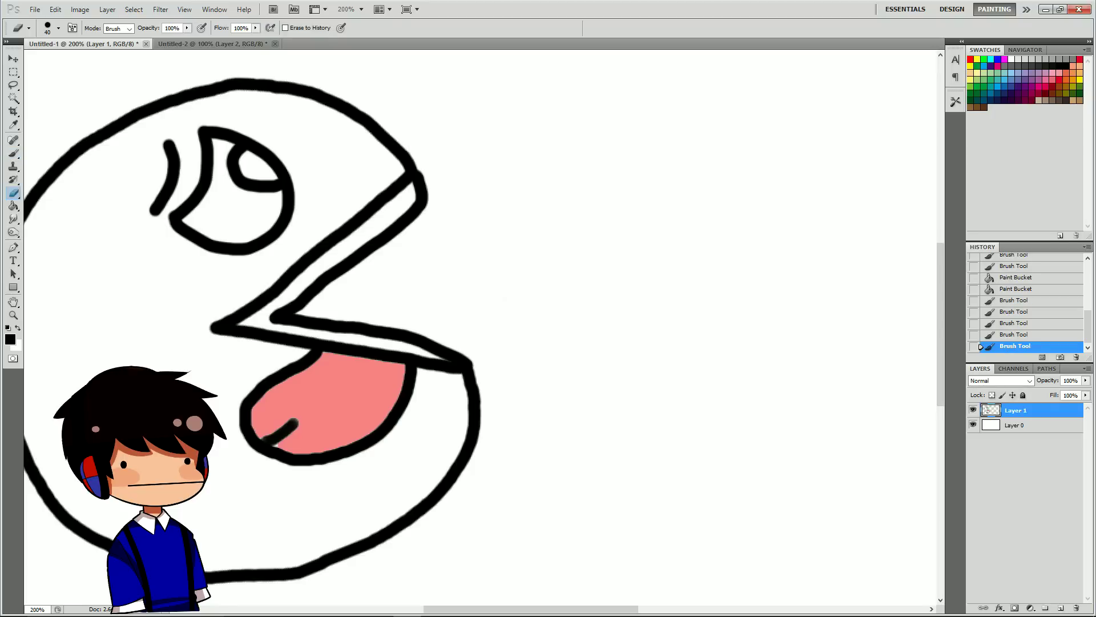
pyautogui.click(10, 339)
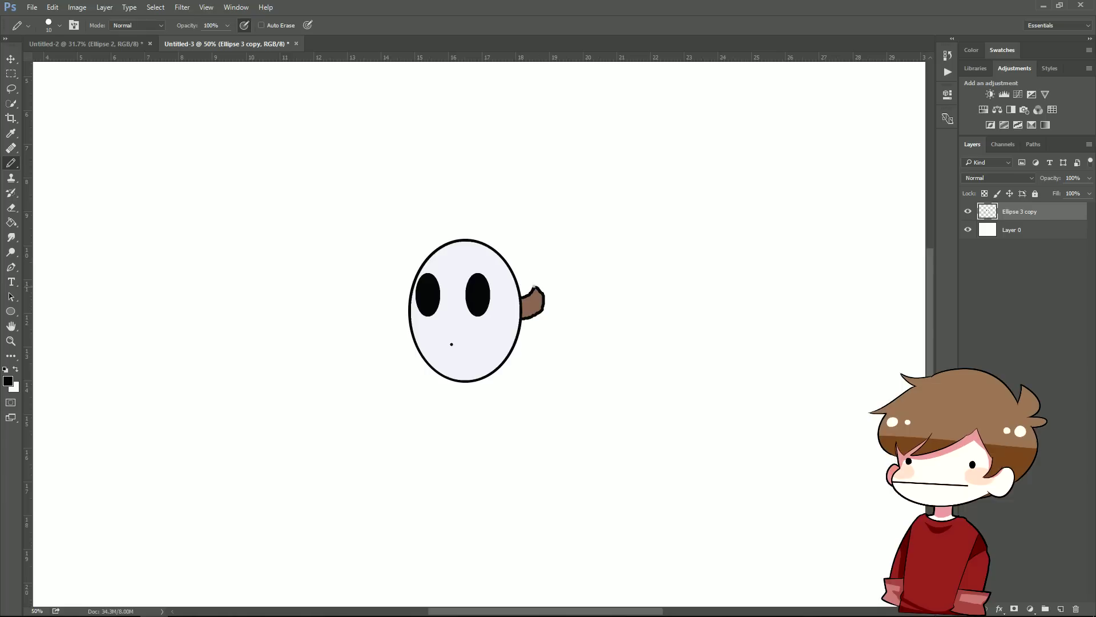
pyautogui.moveTo(535, 287)
pyautogui.mouseDown()
pyautogui.moveTo(505, 242)
pyautogui.moveTo(491, 233)
pyautogui.moveTo(469, 244)
pyautogui.mouseUp()
pyautogui.hotkey('ctrl', 'z')
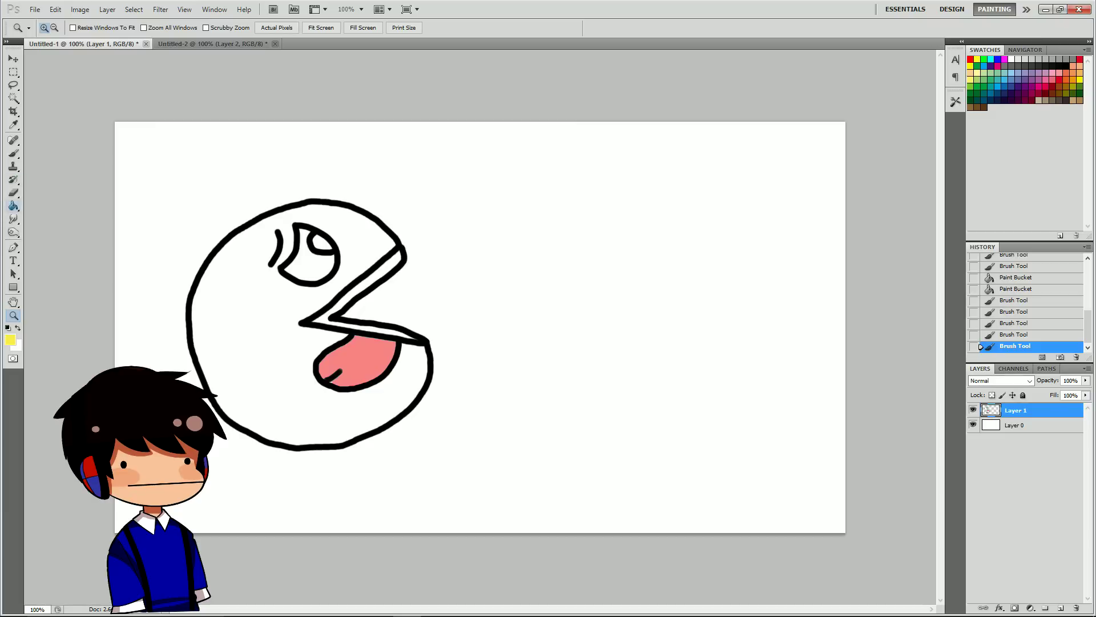
# Fill Pac-Man's face yellow and zoom to 200%.
pyautogui.press('g')
pyautogui.click(240, 343)
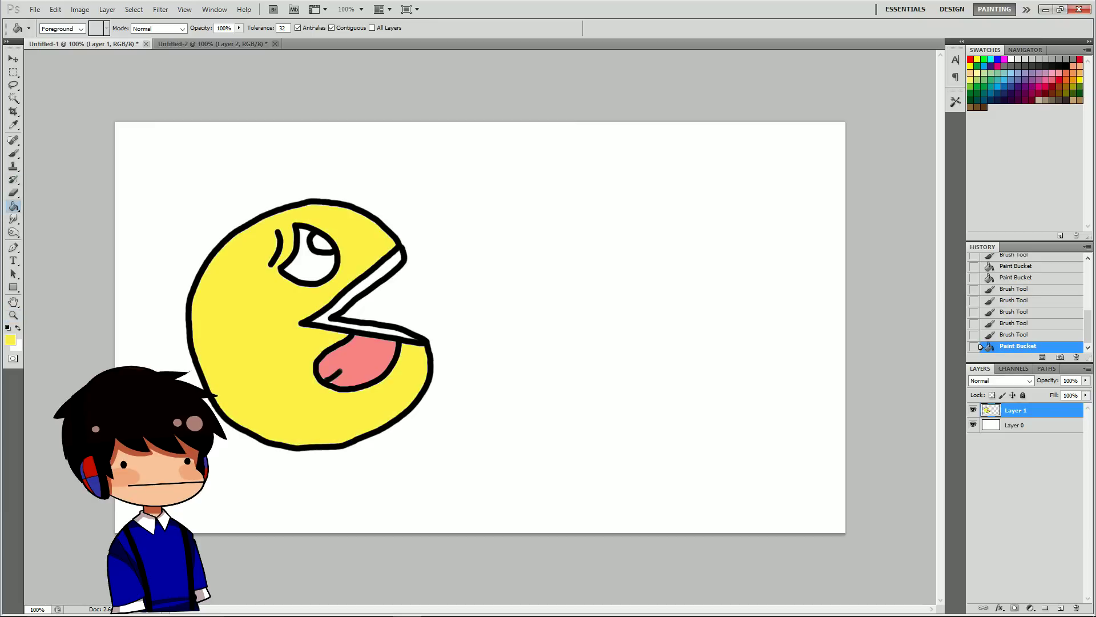
pyautogui.press('z')
pyautogui.hotkey('ctrl', '-')
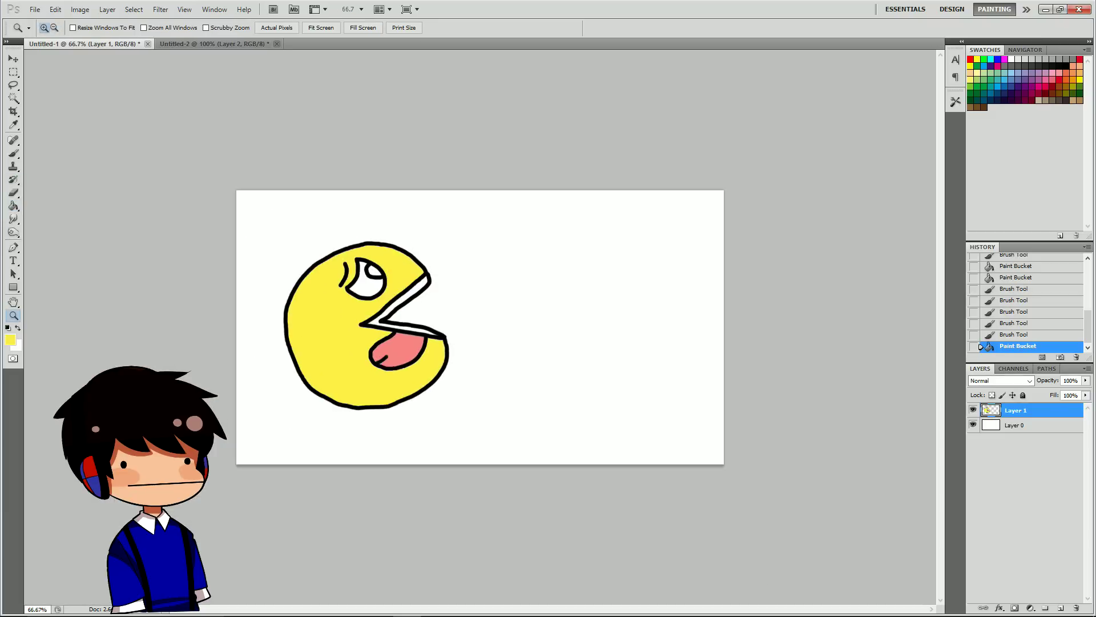
pyautogui.hotkey('ctrl', '+')
pyautogui.hotkey('ctrl', '+')
# Set the foreground colour to a darker olive.
pyautogui.click(9, 340)
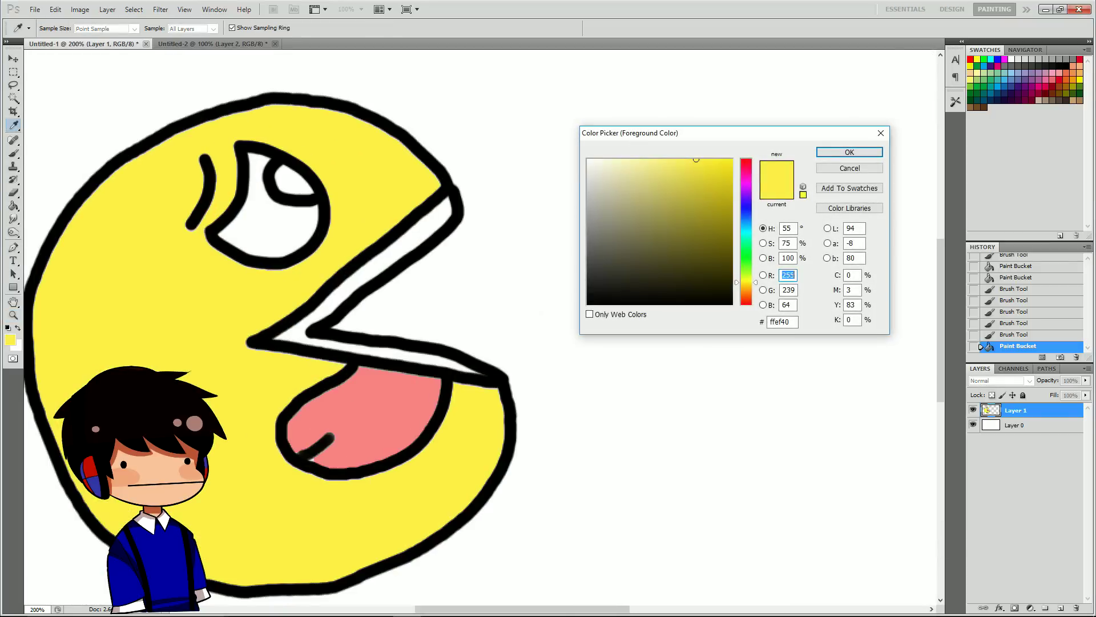
pyautogui.click(687, 186)
pyautogui.moveTo(688, 186); pyautogui.dragTo(685, 211)
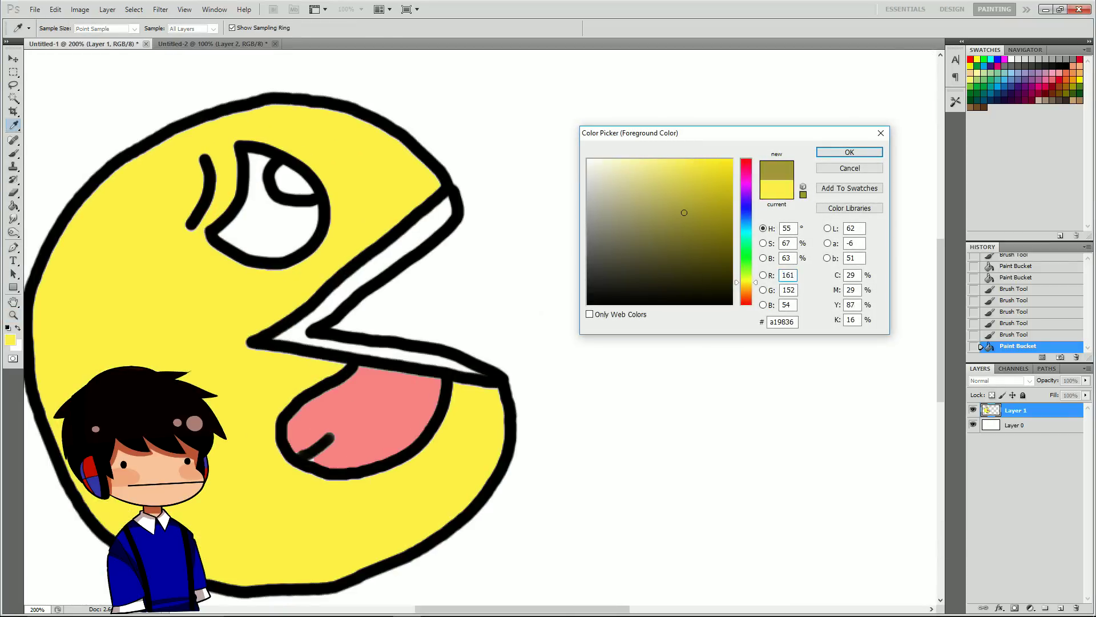
pyautogui.click(850, 152)
# Extend the horn outline over the mask top and erase the stray mark there.
pyautogui.click(368, 343)
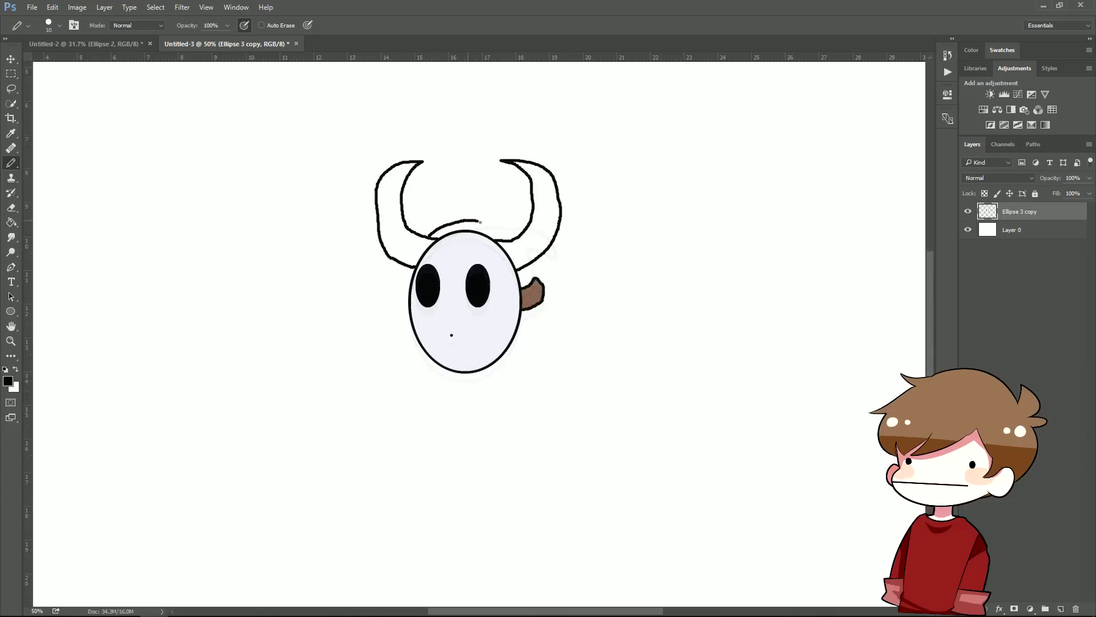
pyautogui.moveTo(475, 220); pyautogui.dragTo(514, 241)
pyautogui.moveTo(534, 261)
pyautogui.mouseDown()
pyautogui.moveTo(545, 274)
pyautogui.moveTo(534, 273)
pyautogui.mouseUp()
pyautogui.click(11, 207)
pyautogui.moveTo(519, 240); pyautogui.dragTo(515, 243)
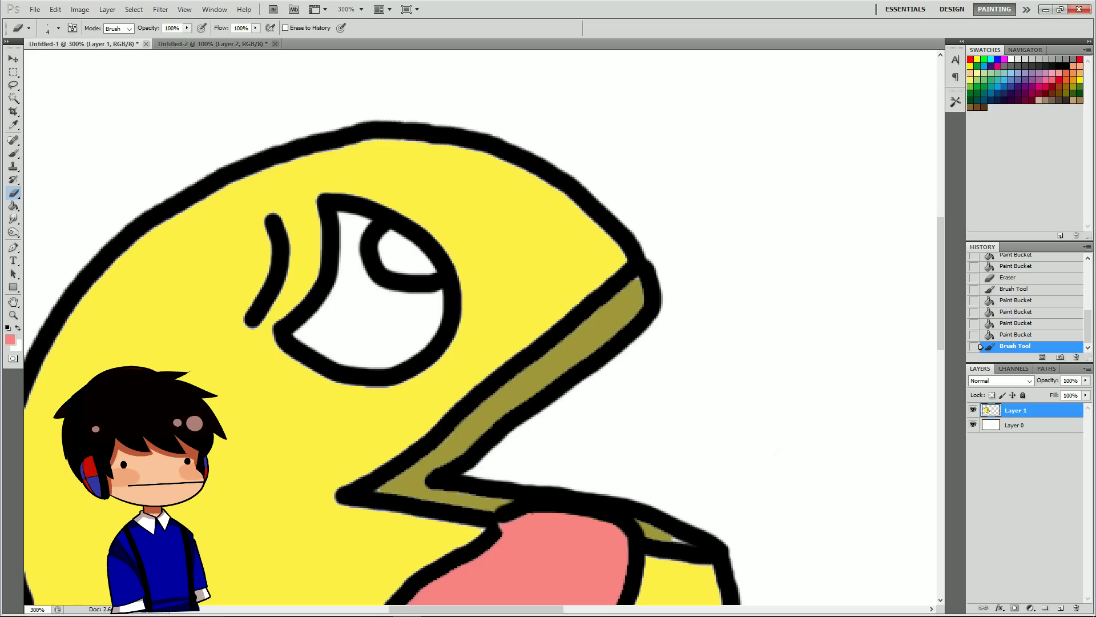
# Sample the face yellow and paint over Pac-Man's eye with a size 25 brush.
pyautogui.press('i')
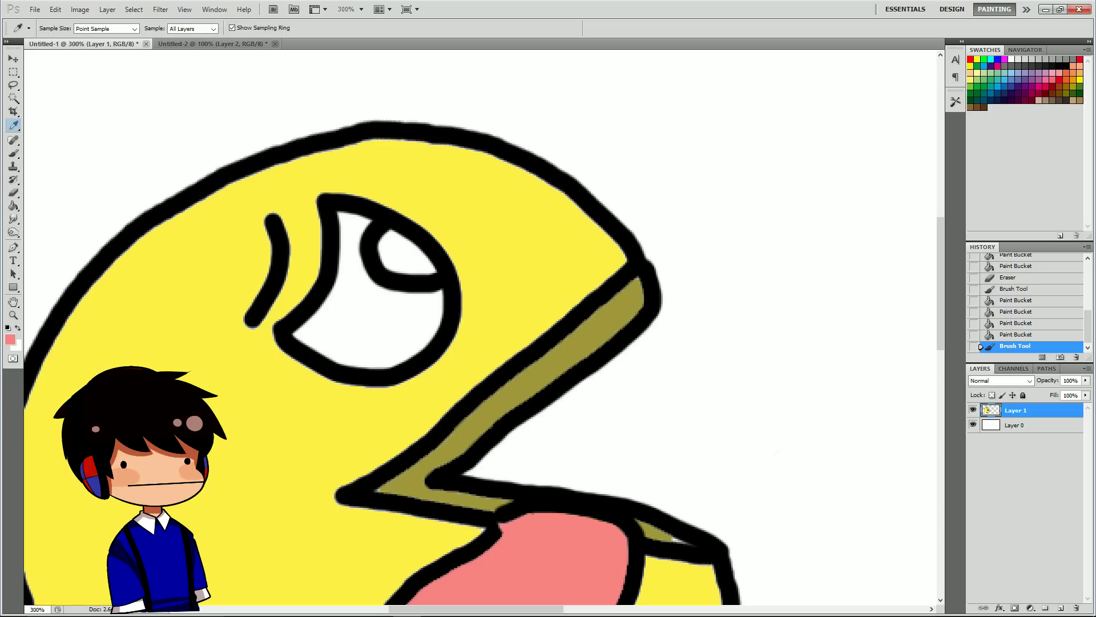
pyautogui.press('b')
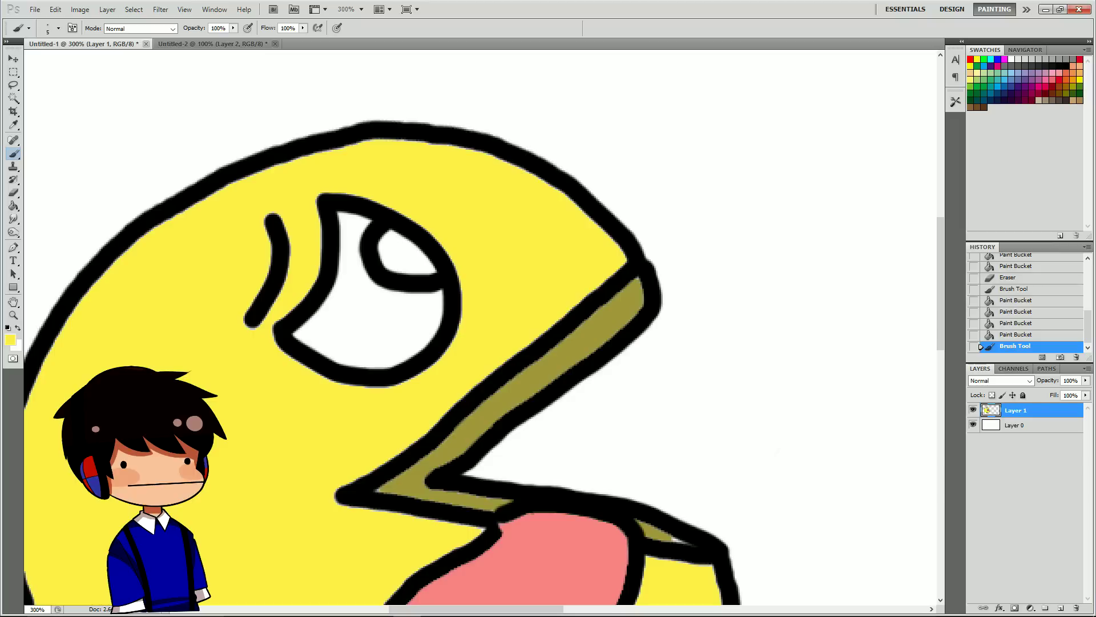
pyautogui.press(']')
pyautogui.press(']')
pyautogui.press(']')
pyautogui.press(']')
pyautogui.press(']')
pyautogui.press(']')
pyautogui.press(']')
pyautogui.press(']')
pyautogui.moveTo(309, 365)
pyautogui.mouseDown()
pyautogui.moveTo(303, 328)
pyautogui.moveTo(317, 307)
pyautogui.moveTo(405, 349)
pyautogui.moveTo(443, 323)
pyautogui.moveTo(442, 283)
pyautogui.moveTo(349, 294)
pyautogui.moveTo(320, 205)
pyautogui.mouseUp()
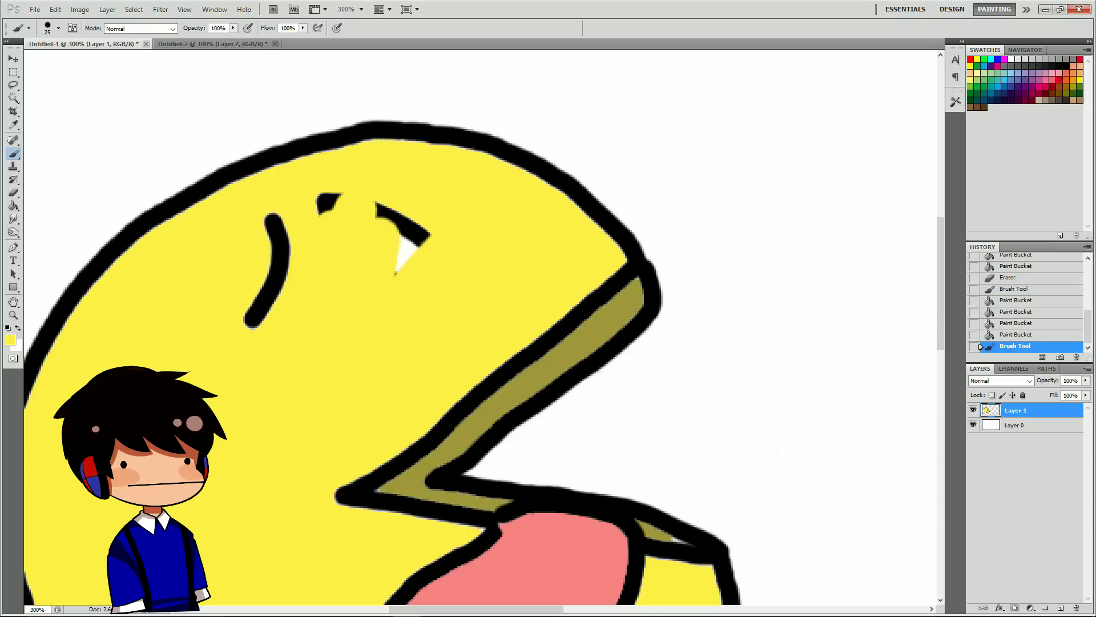
pyautogui.moveTo(395, 273); pyautogui.dragTo(325, 203)
pyautogui.click(422, 232)
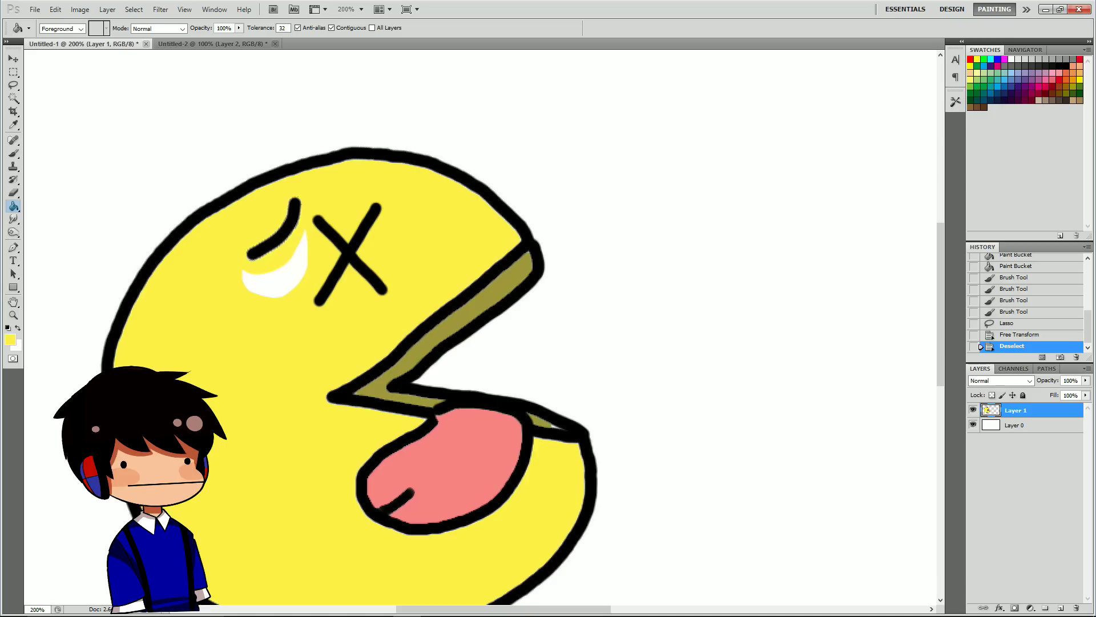
pyautogui.click(304, 231)
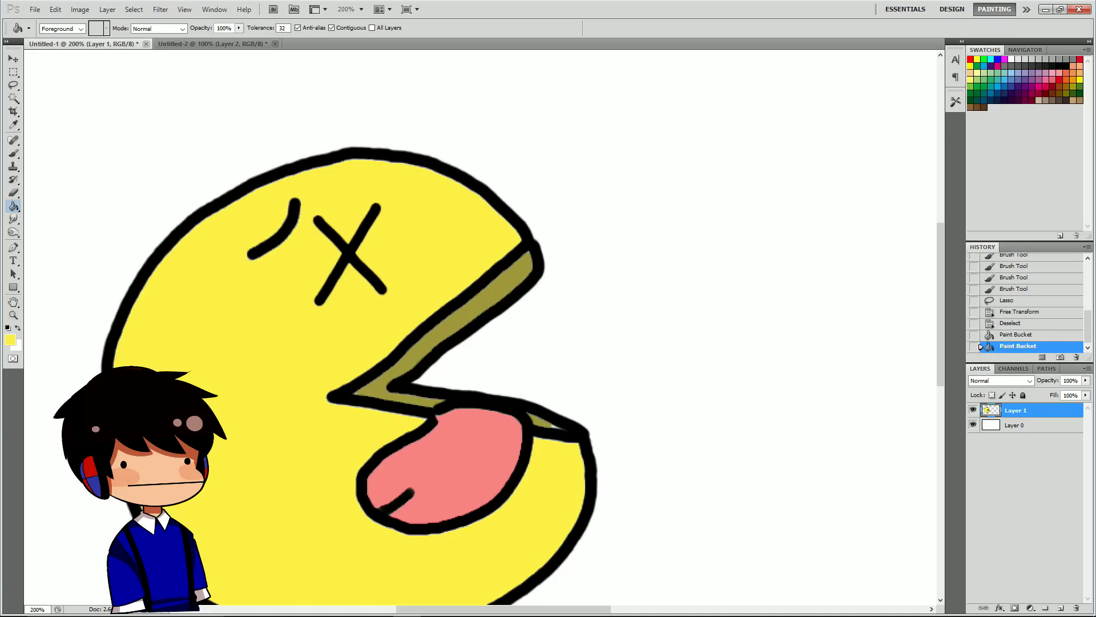
# Add a new empty layer, zoom to 200% on the mouth, and pick light grey.
pyautogui.press('z')
pyautogui.hotkey('ctrl', '-')
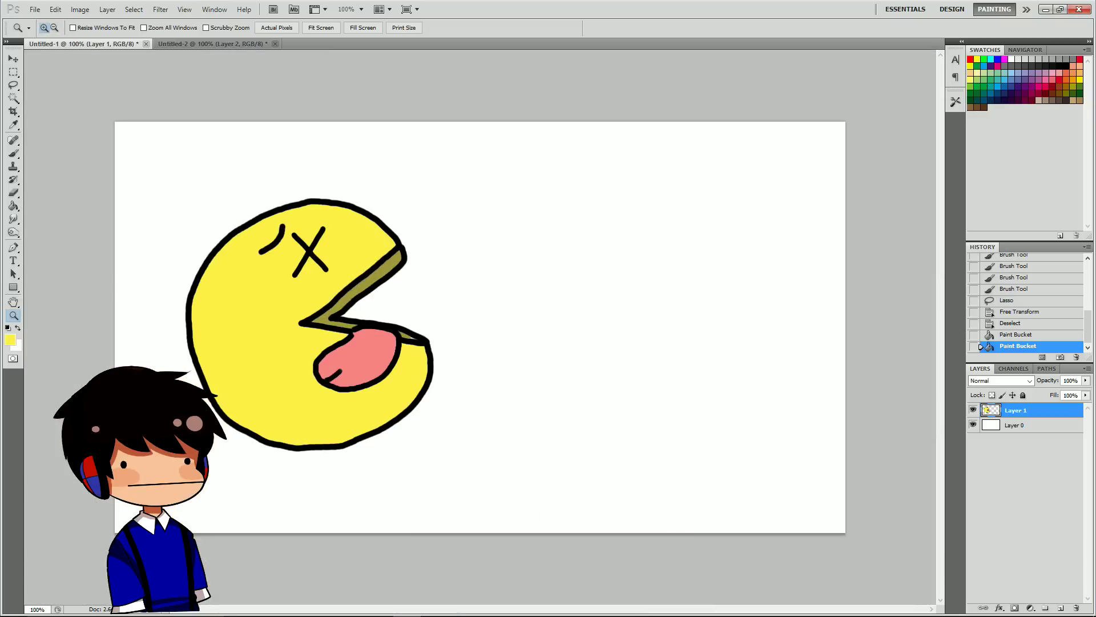
pyautogui.press('v')
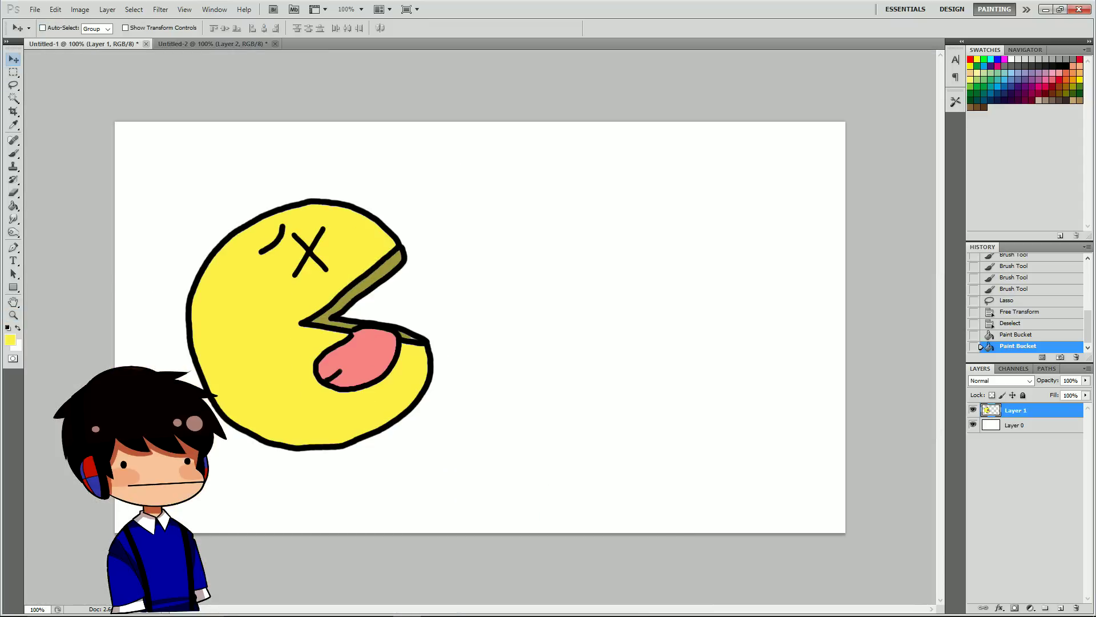
pyautogui.hotkey('ctrl', 'shift', 'alt', 'n')
pyautogui.press('z')
pyautogui.hotkey('ctrl', '-')
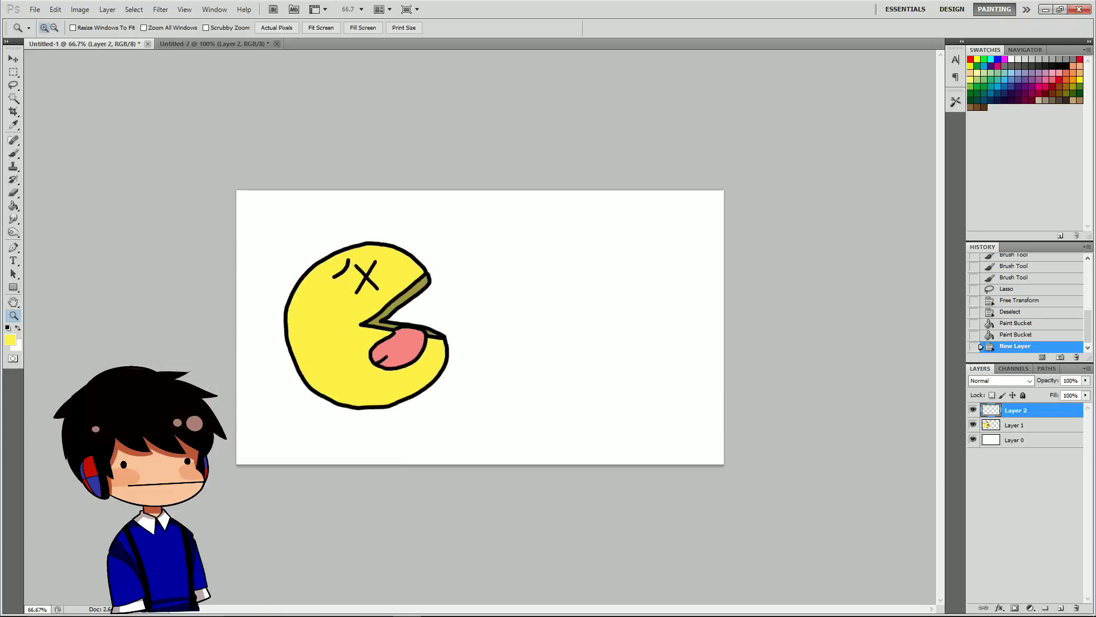
pyautogui.hotkey('ctrl', '+')
pyautogui.hotkey('ctrl', '+')
pyautogui.hotkey('ctrl', '+')
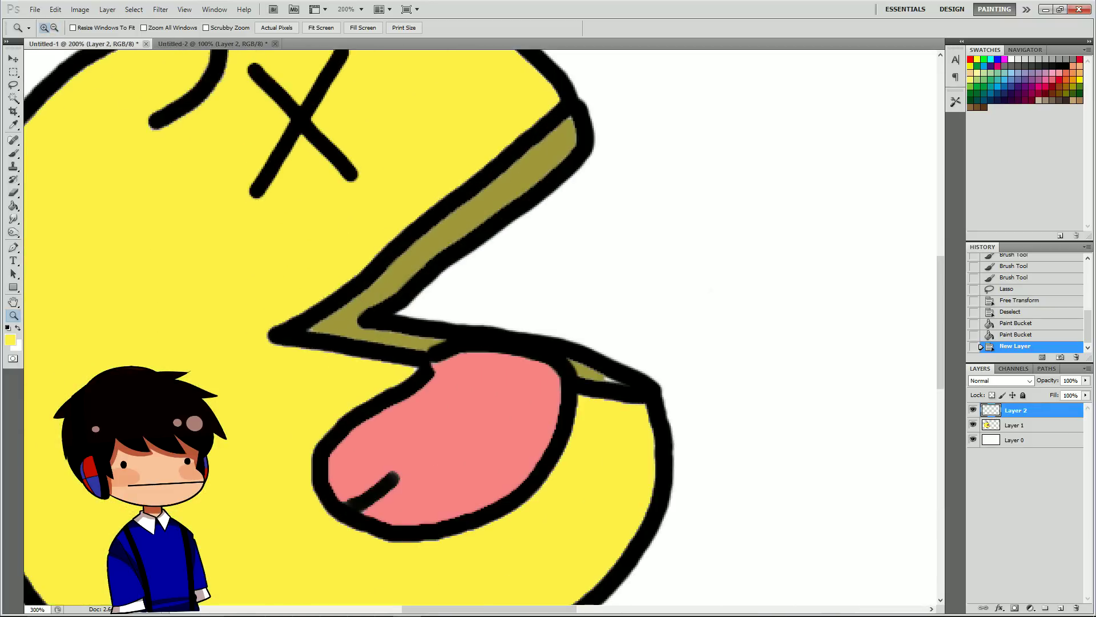
pyautogui.hotkey('ctrl', '-')
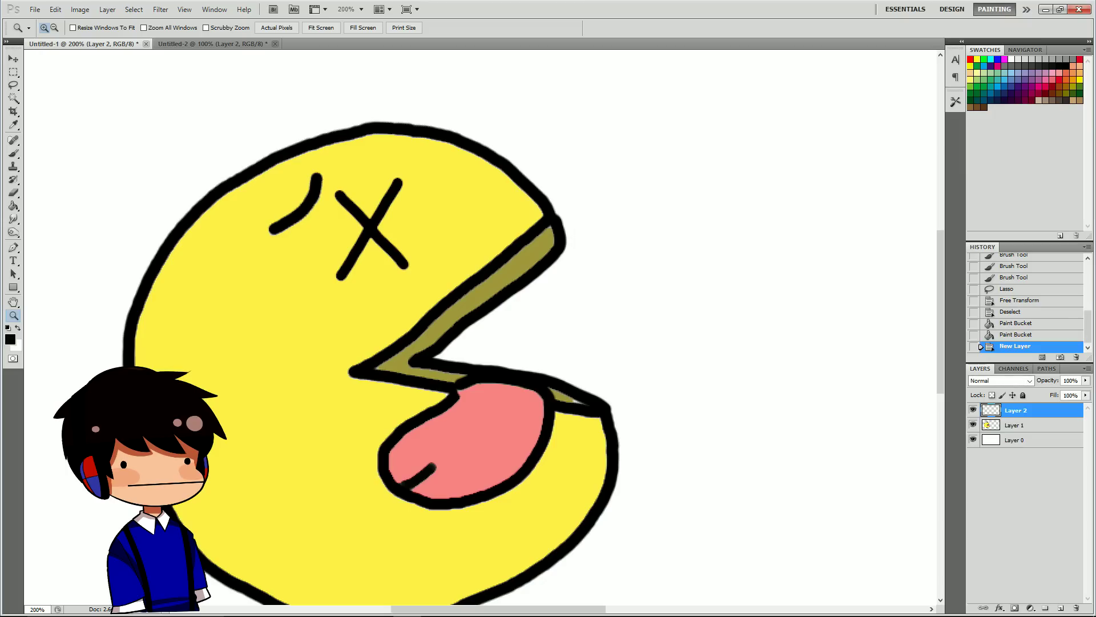
pyautogui.press('b')
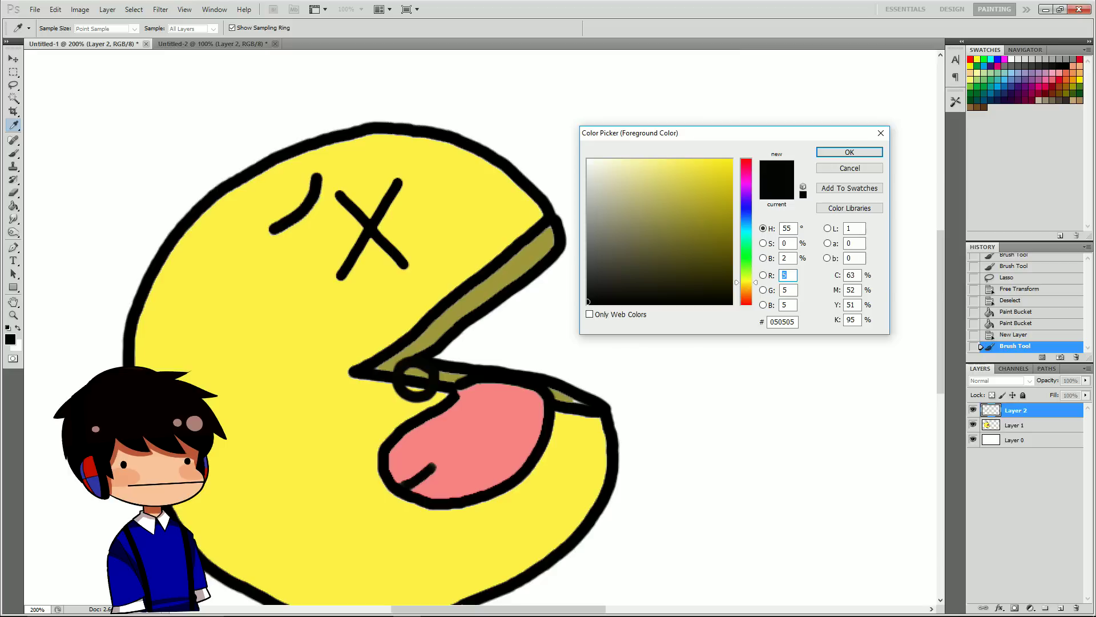
pyautogui.moveTo(589, 170); pyautogui.dragTo(588, 180)
# Fill the mouth circle with light grey.
pyautogui.click(849, 152)
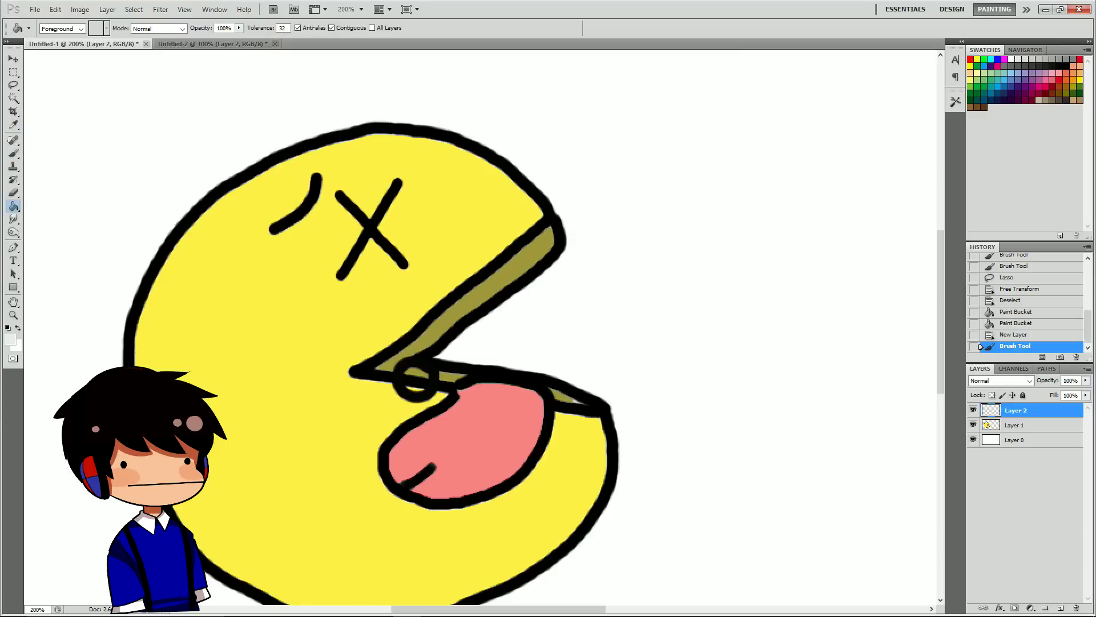
pyautogui.click(415, 378)
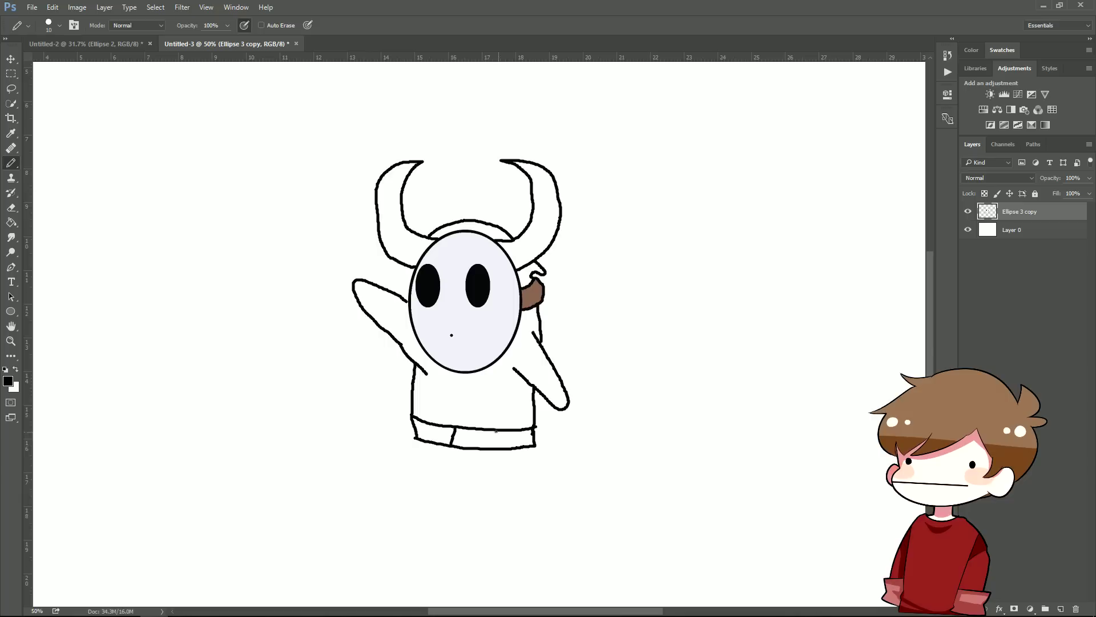
pyautogui.moveTo(496, 429); pyautogui.dragTo(490, 447)
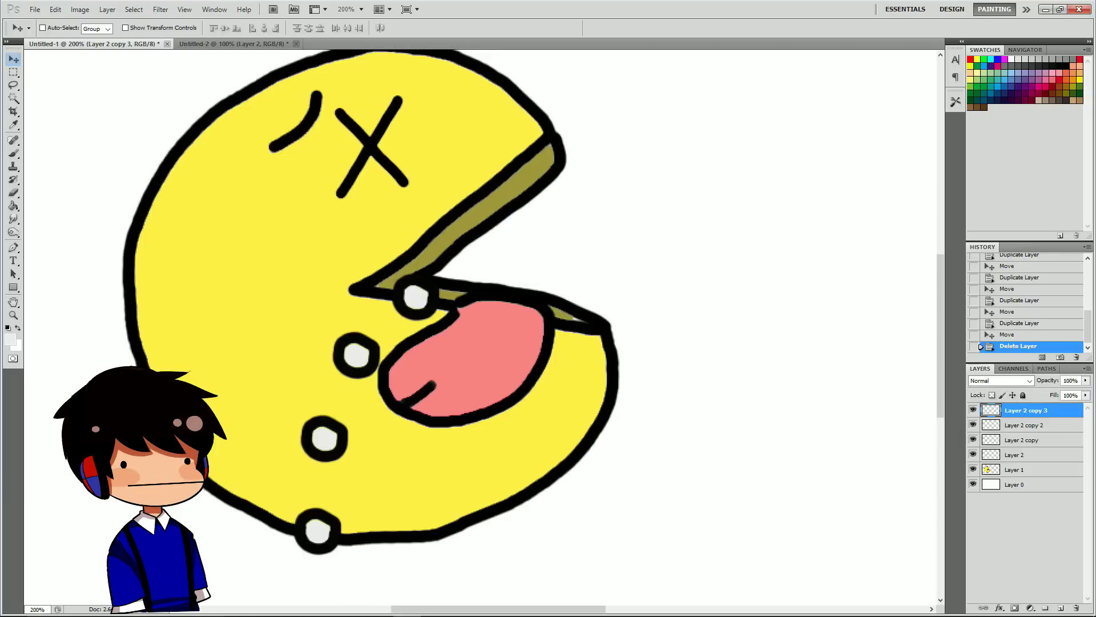
# Duplicate the circle layer several times and move the copies down Pac-Man's body.
pyautogui.moveTo(1026, 410)
pyautogui.mouseDown()
pyautogui.moveTo(1023, 605)
pyautogui.moveTo(1060, 608)
pyautogui.mouseUp()
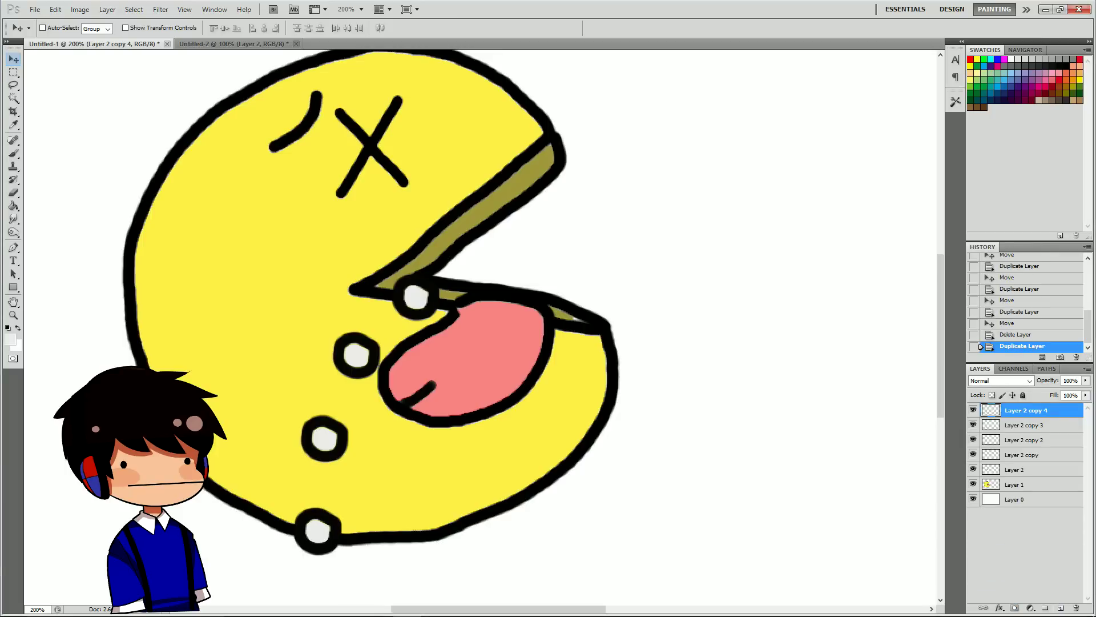
pyautogui.moveTo(317, 531); pyautogui.dragTo(237, 487)
pyautogui.moveTo(1026, 410); pyautogui.dragTo(1061, 608)
pyautogui.moveTo(237, 486); pyautogui.dragTo(124, 519)
pyautogui.scroll(-1, 124, 520)
pyautogui.press('z')
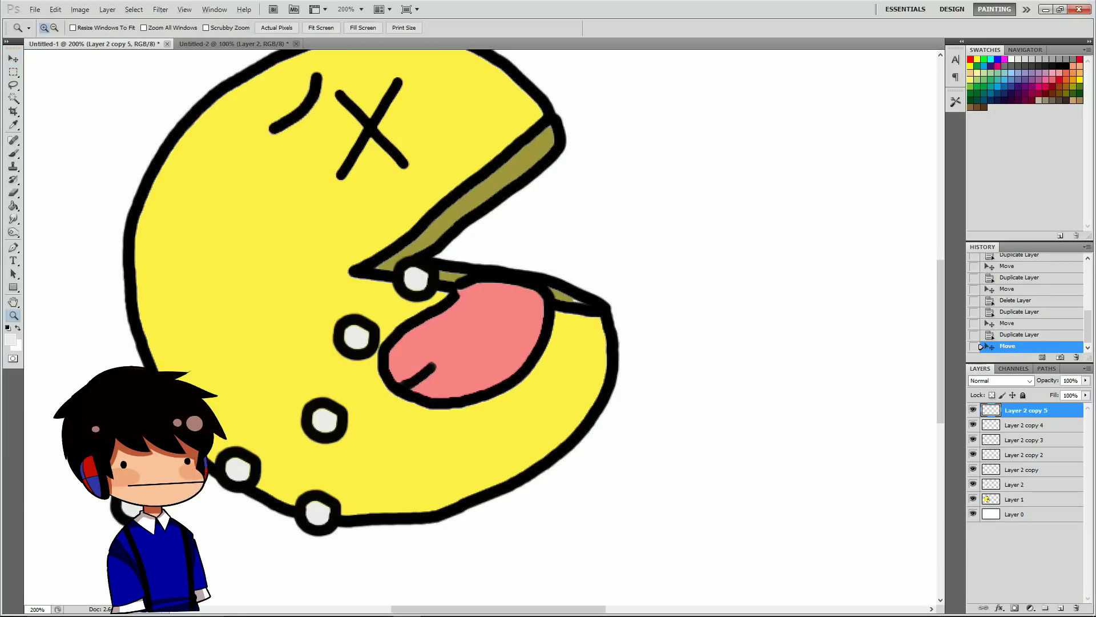
pyautogui.hotkey('ctrl', '-')
pyautogui.press('v')
pyautogui.press('Left')
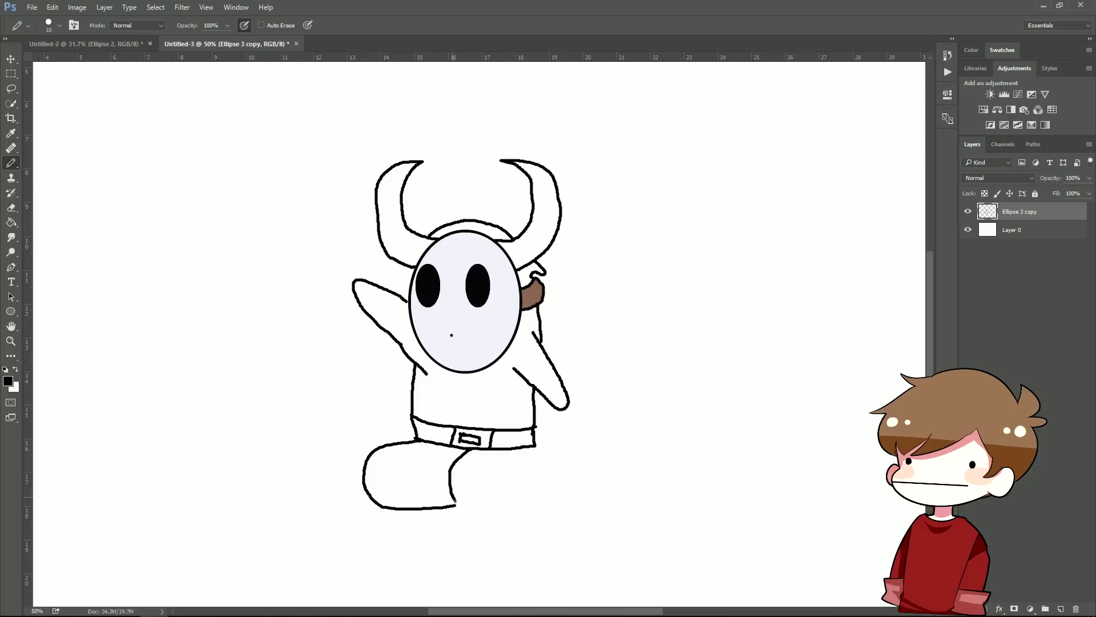
# Draw the right foot's bottom outline, then undo the pencilled feet.
pyautogui.moveTo(454, 500)
pyautogui.mouseDown()
pyautogui.moveTo(471, 518)
pyautogui.moveTo(554, 506)
pyautogui.mouseUp()
pyautogui.hotkey('ctrl', 'alt', 'z')
pyautogui.hotkey('ctrl', 'alt', 'z')
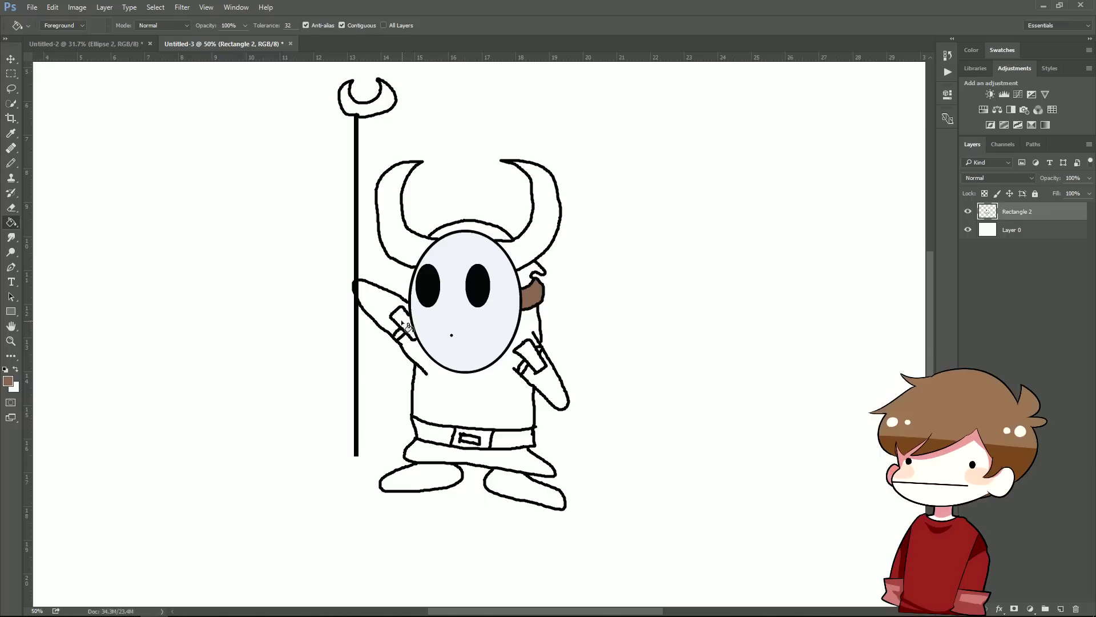
# Try brown fills on the arm straps, undo them, and delete the table layer.
pyautogui.click(406, 326)
pyautogui.click(537, 363)
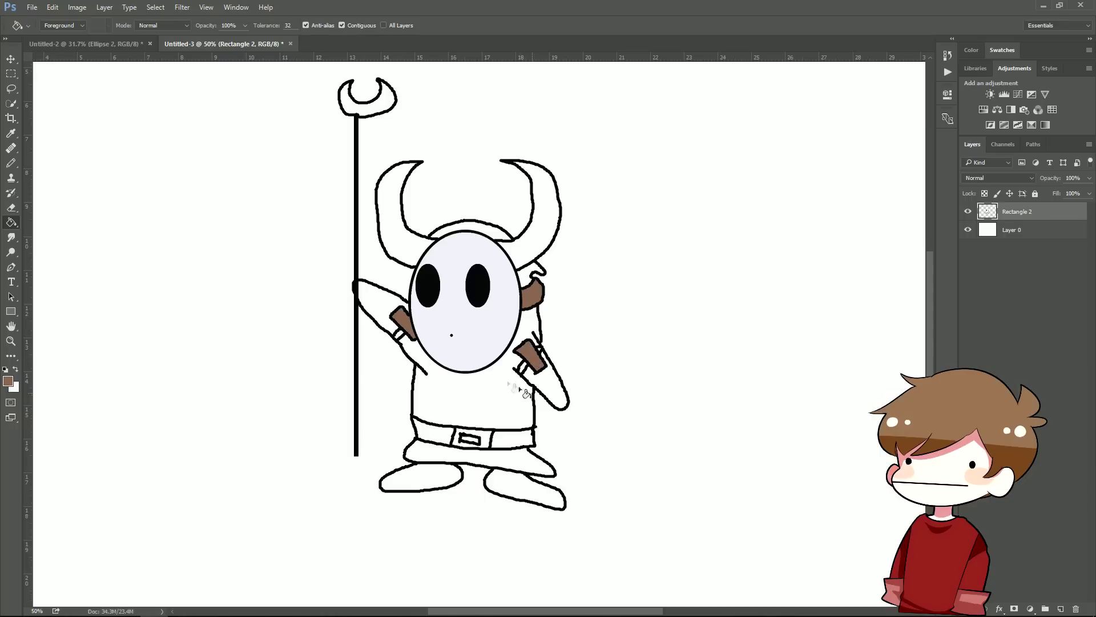
pyautogui.hotkey('ctrl', 'alt', 'z')
pyautogui.hotkey('ctrl', 'alt', 'z')
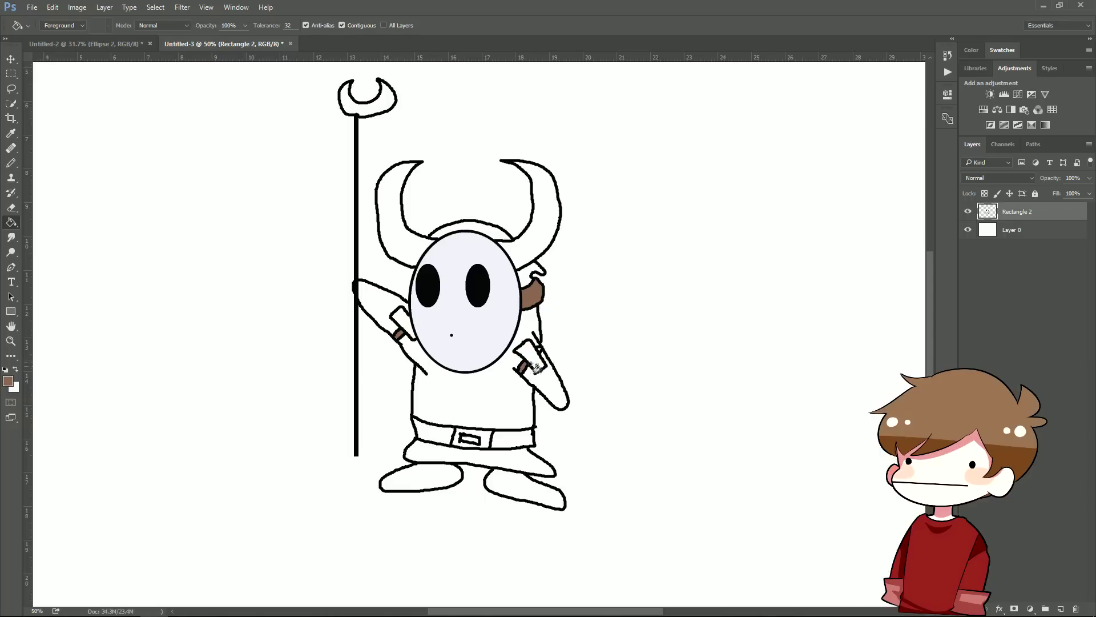
pyautogui.click(540, 352)
pyautogui.hotkey('ctrl', 'z')
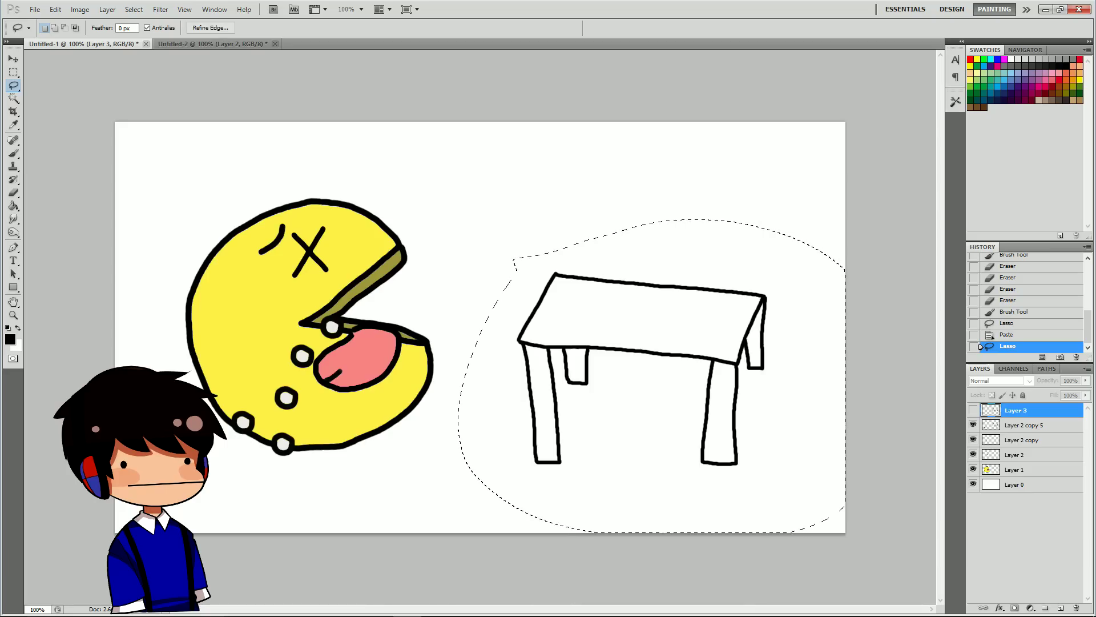
pyautogui.click(1022, 425)
pyautogui.press('Delete')
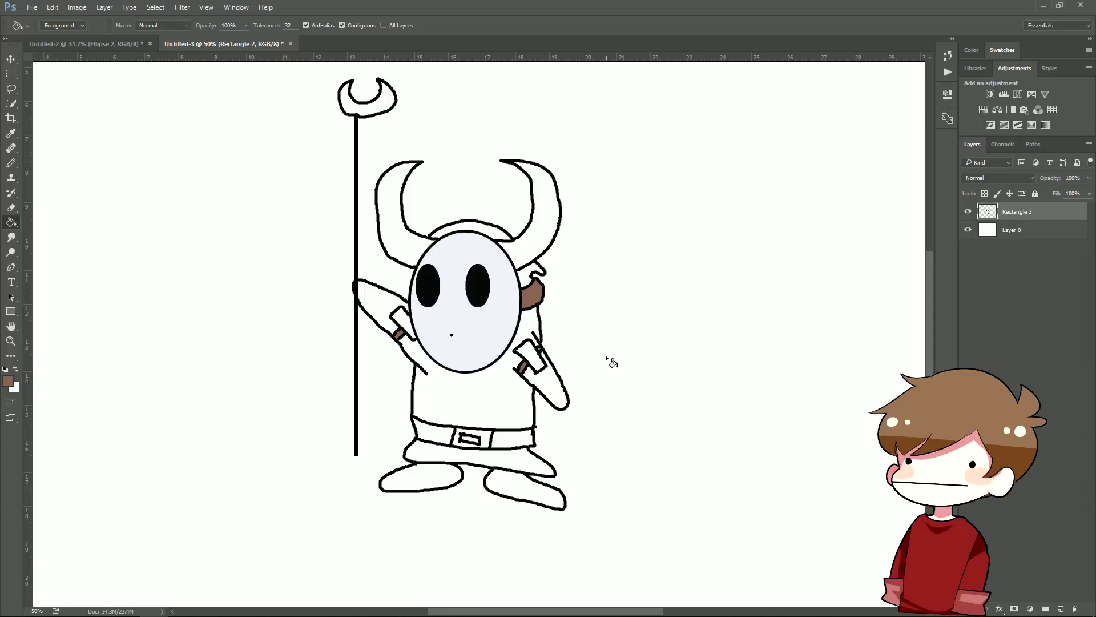
# Fill the right-hand strap piece with a warm grey.
pyautogui.click(8, 381)
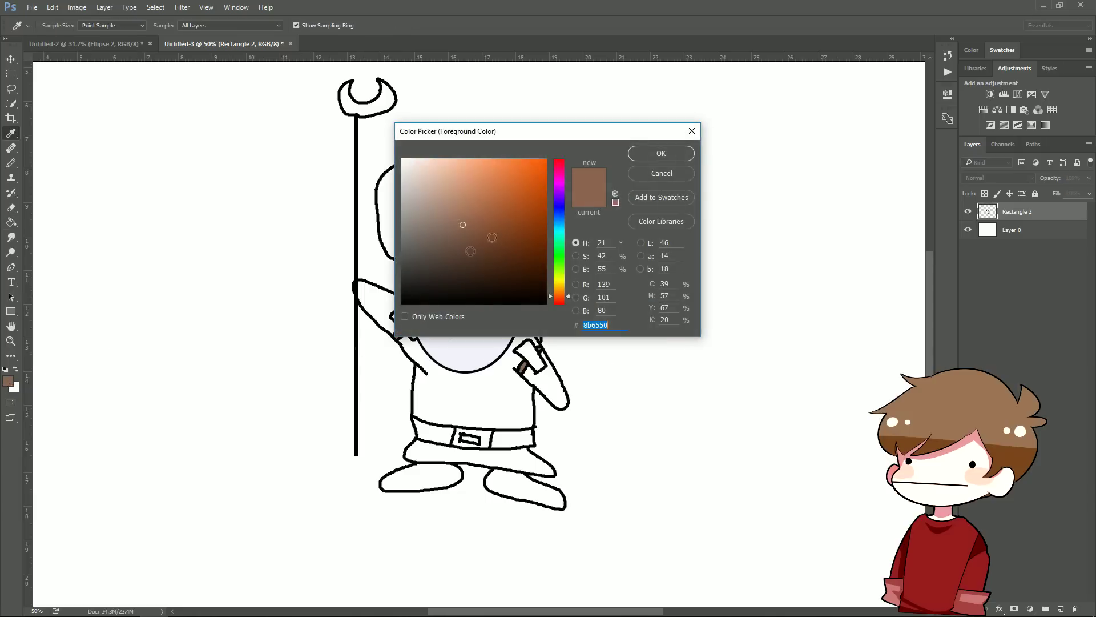
pyautogui.moveTo(492, 237); pyautogui.dragTo(409, 218)
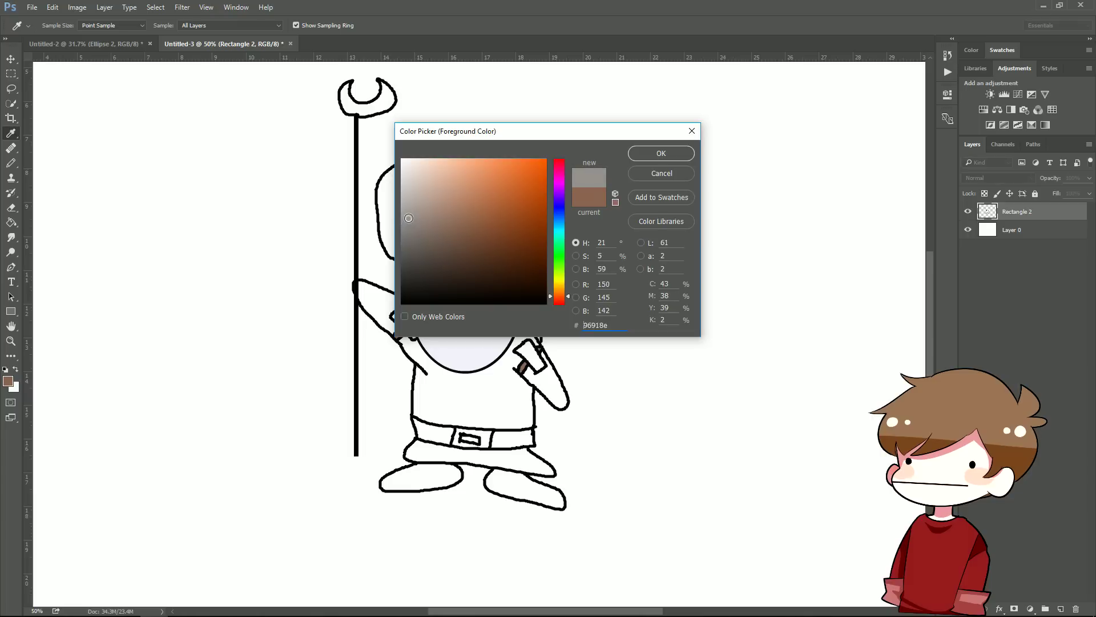
pyautogui.click(639, 153)
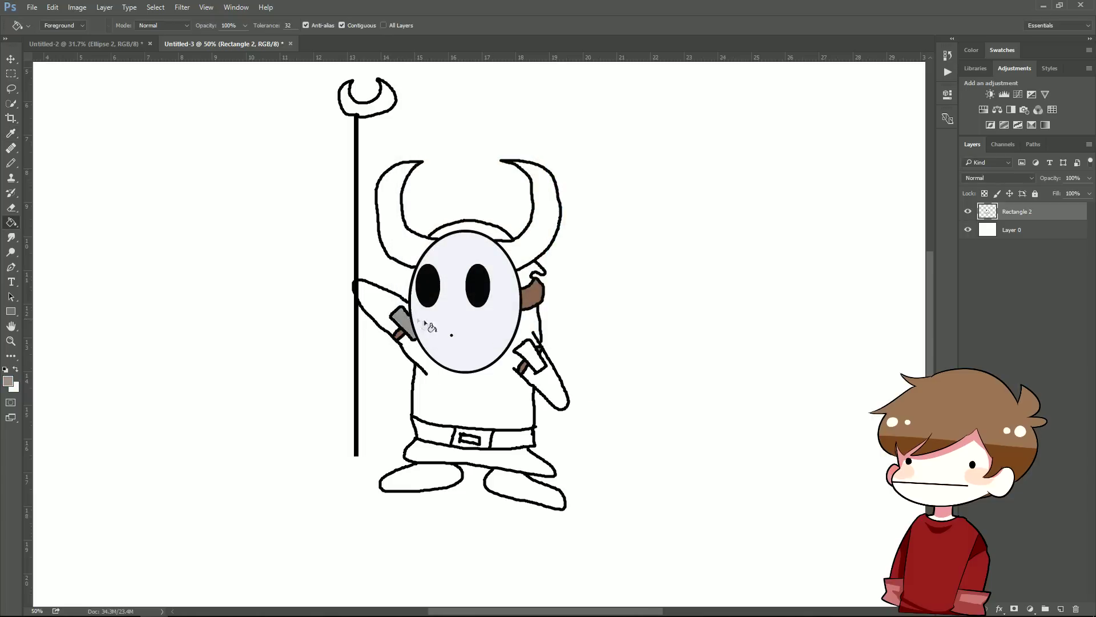
pyautogui.click(530, 360)
# Pick purple and fill both of Shy Guy's feet.
pyautogui.click(12, 383)
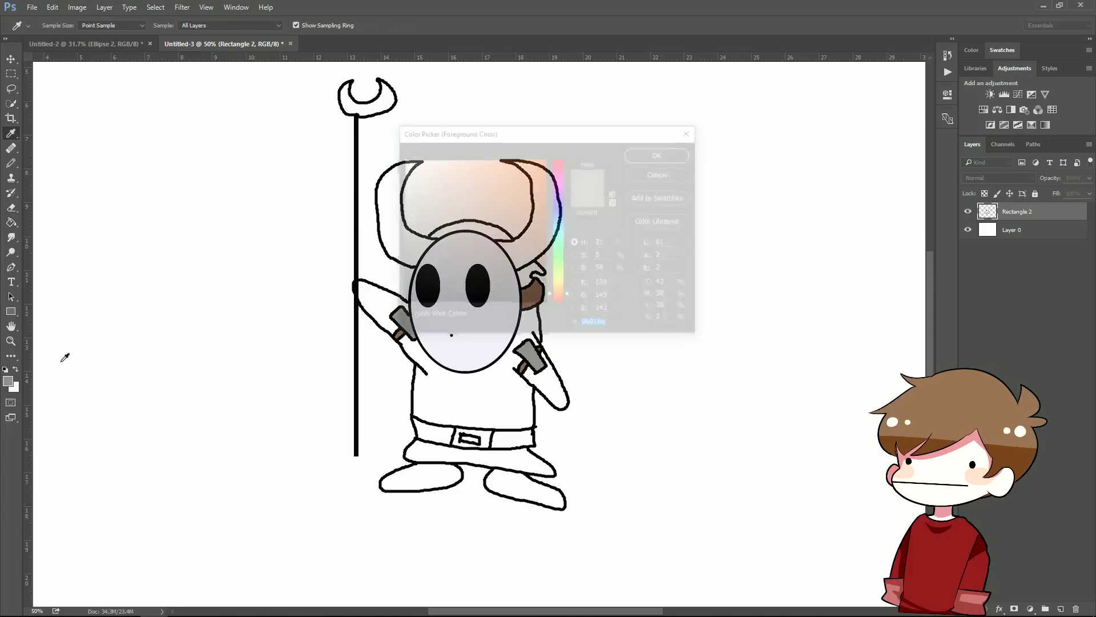
pyautogui.click(560, 206)
pyautogui.moveTo(471, 189); pyautogui.dragTo(491, 182)
pyautogui.click(651, 155)
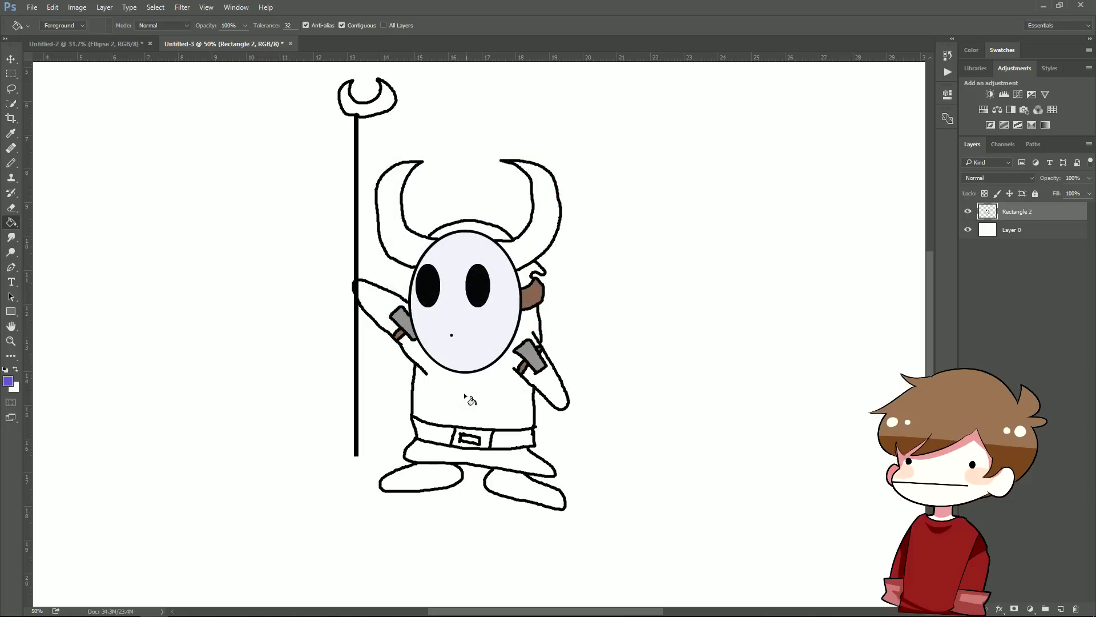
pyautogui.click(441, 475)
pyautogui.click(505, 484)
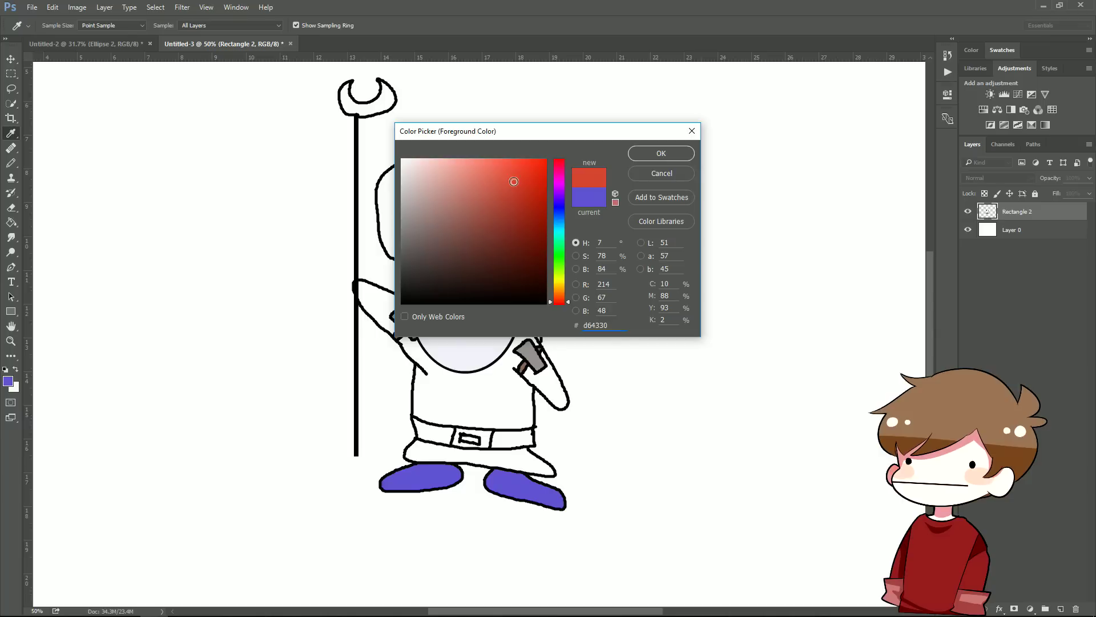
# Fill Shy Guy's body, raised arm, shoulder, hood, right sleeve and skirt red.
pyautogui.click(662, 153)
pyautogui.press('g')
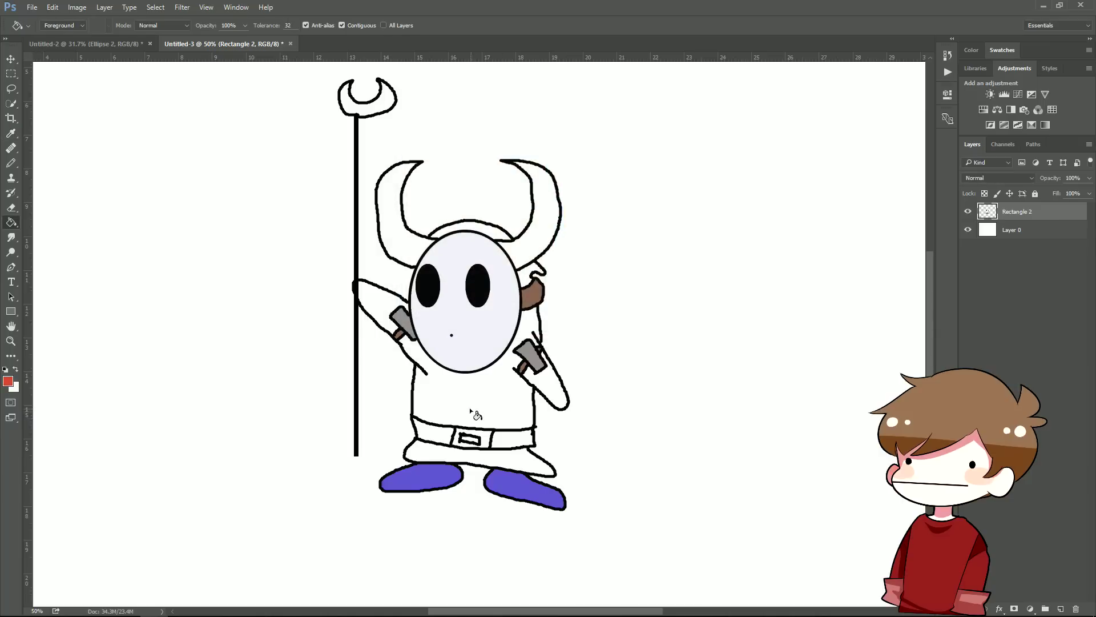
pyautogui.click(469, 407)
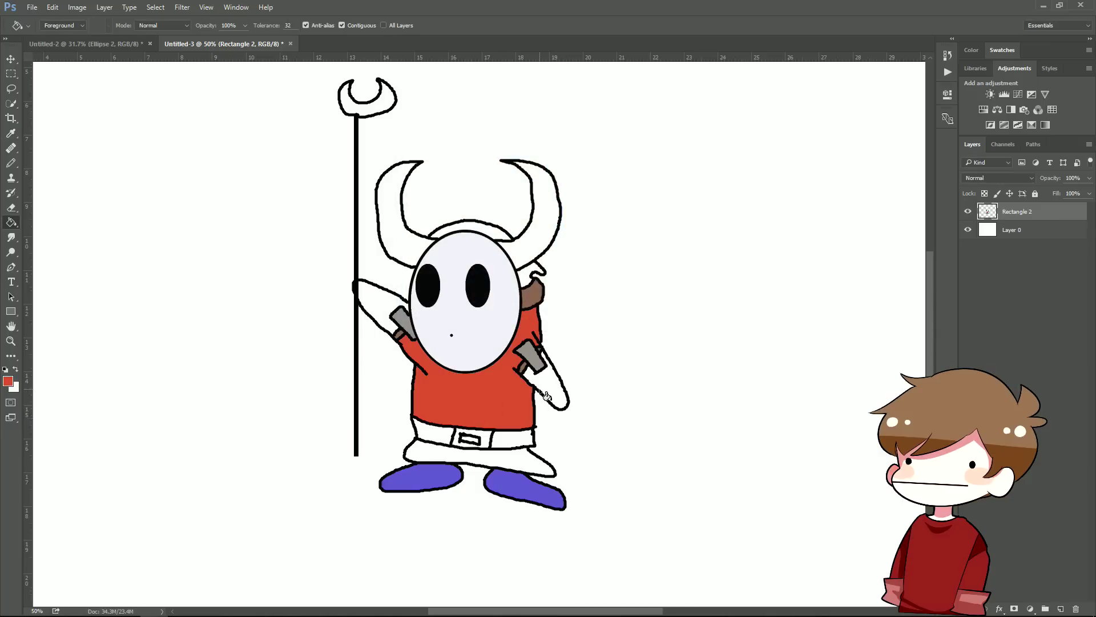
pyautogui.hotkey('ctrl', 'z')
pyautogui.click(8, 381)
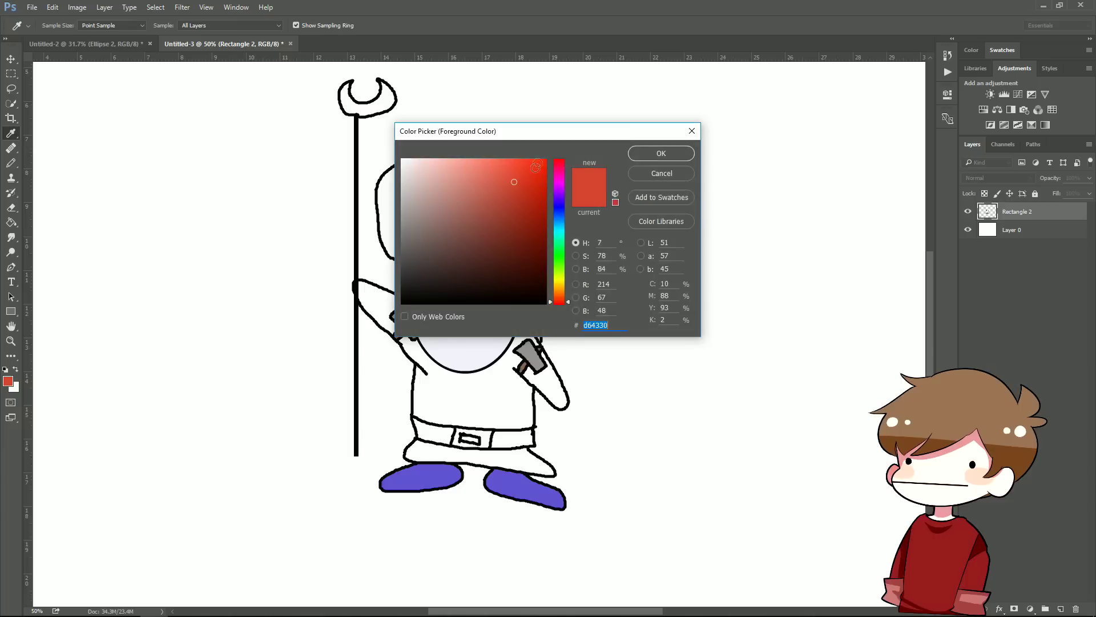
pyautogui.click(661, 153)
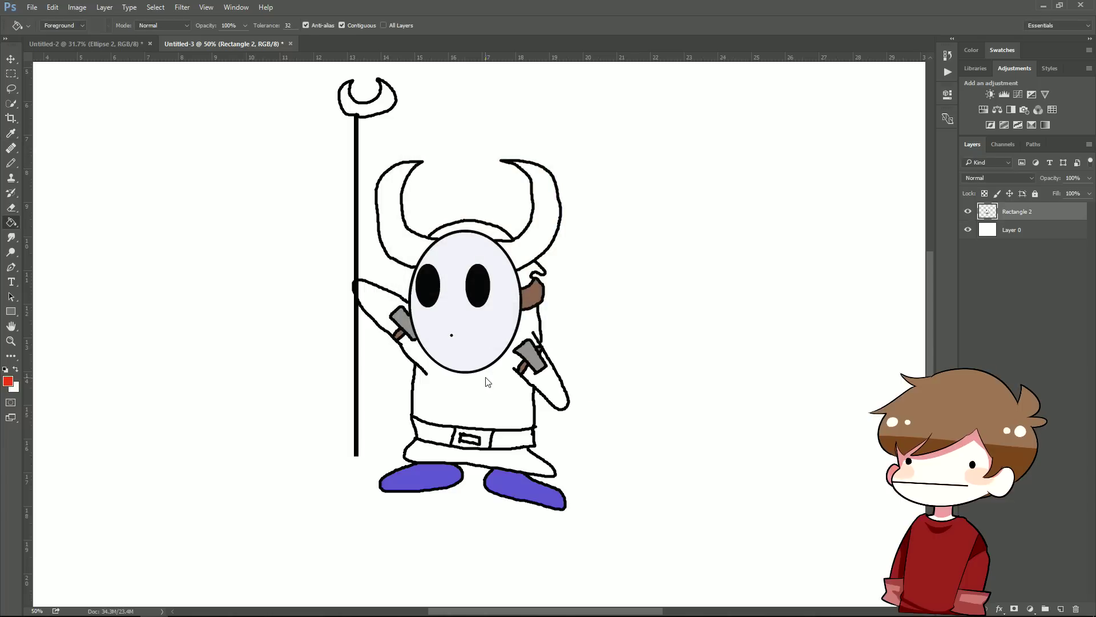
pyautogui.click(487, 381)
pyautogui.click(377, 296)
pyautogui.click(528, 275)
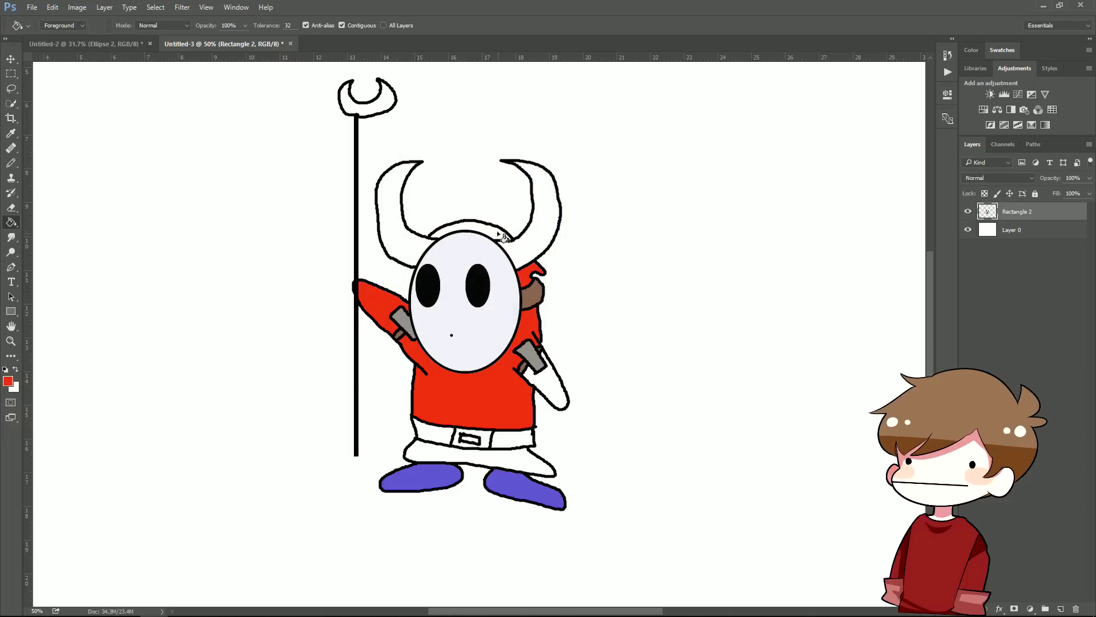
pyautogui.click(497, 233)
pyautogui.click(551, 394)
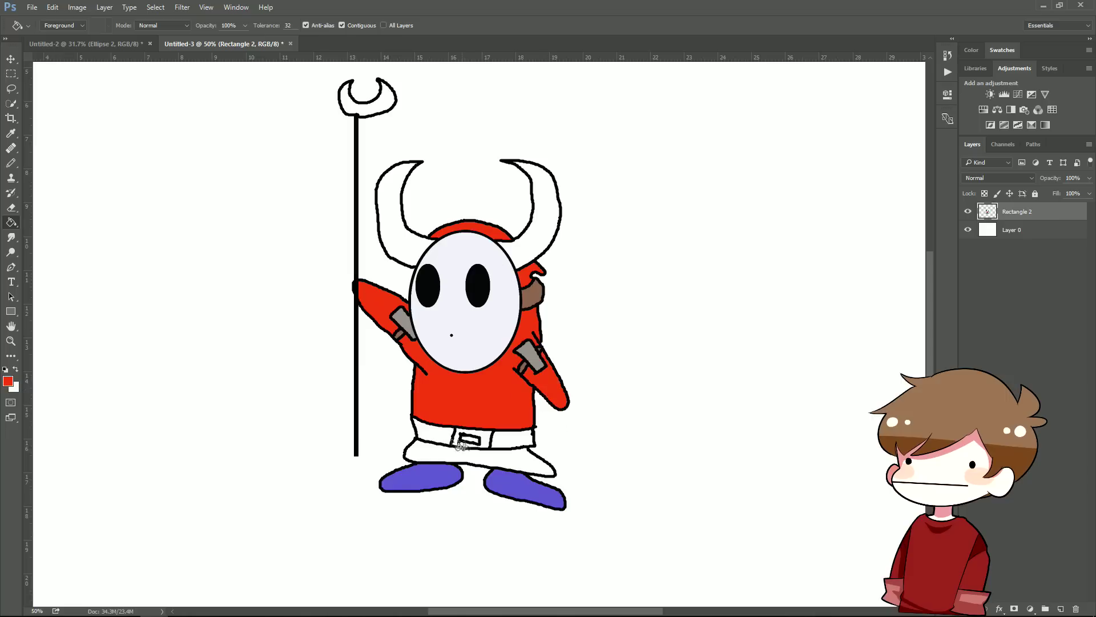
pyautogui.click(447, 456)
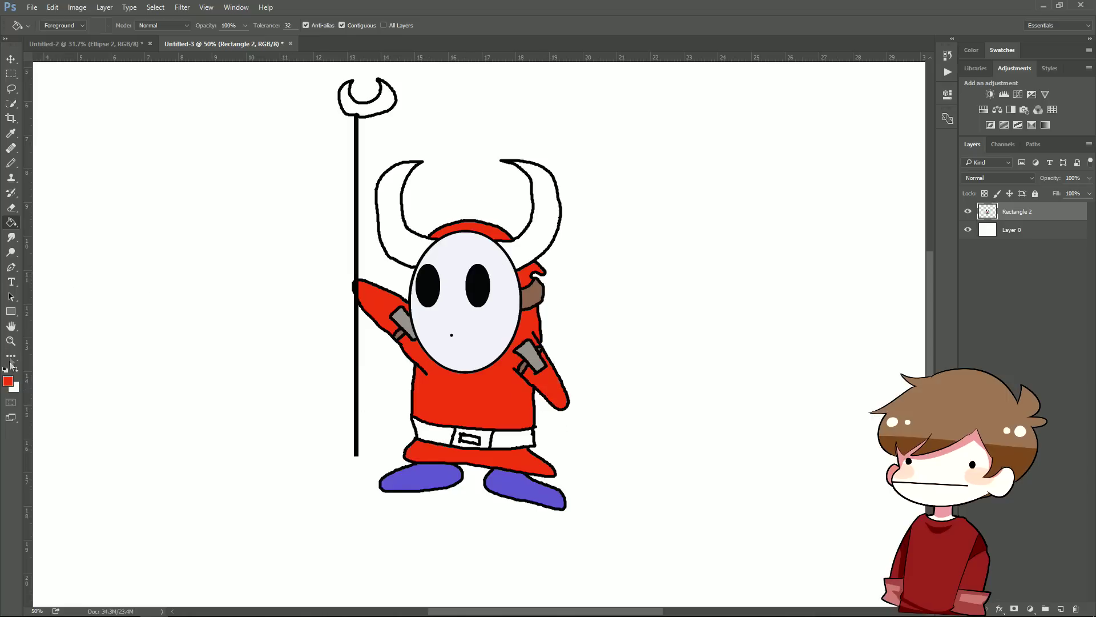
# Fill both belt segments black and stroke the table's right edge.
pyautogui.click(8, 380)
pyautogui.moveTo(425, 290); pyautogui.dragTo(415, 303)
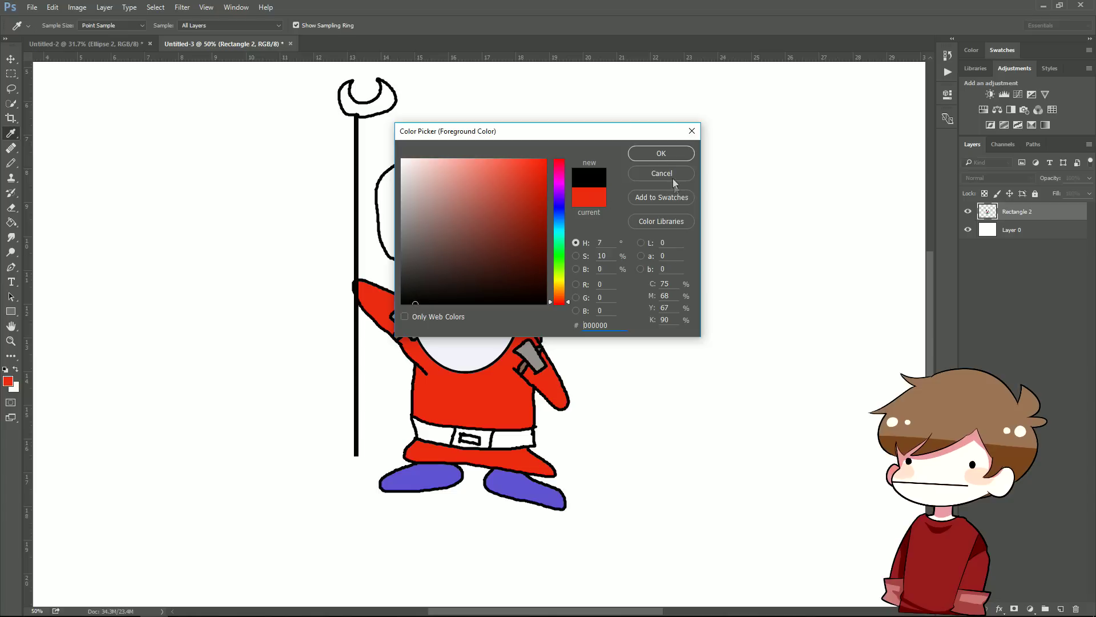
pyautogui.click(661, 153)
pyautogui.click(434, 428)
pyautogui.click(518, 439)
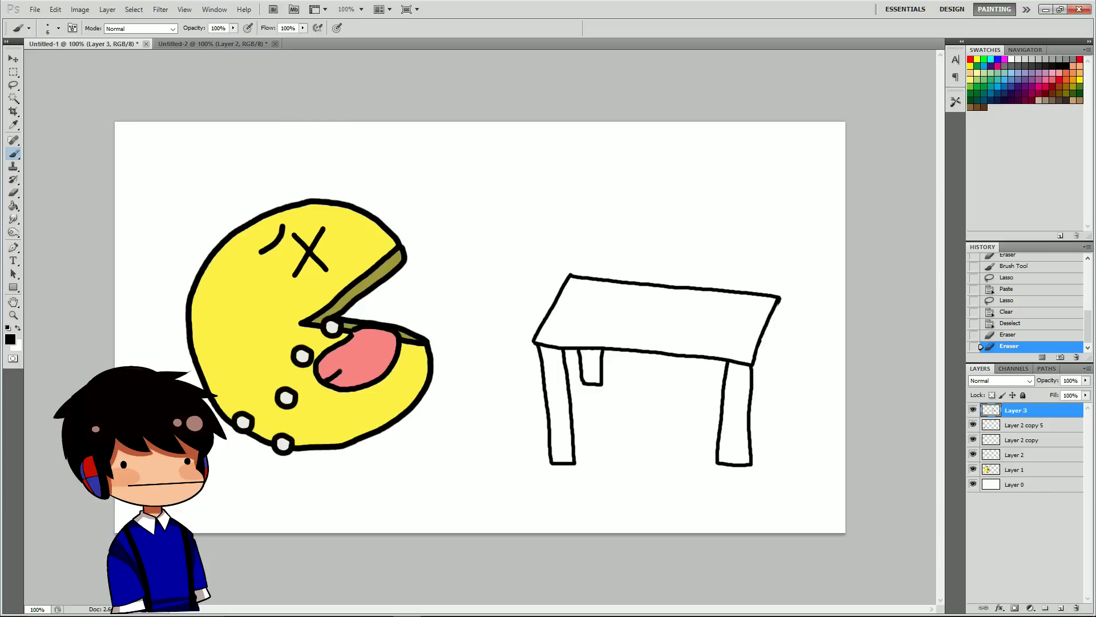
pyautogui.moveTo(780, 297); pyautogui.dragTo(781, 346)
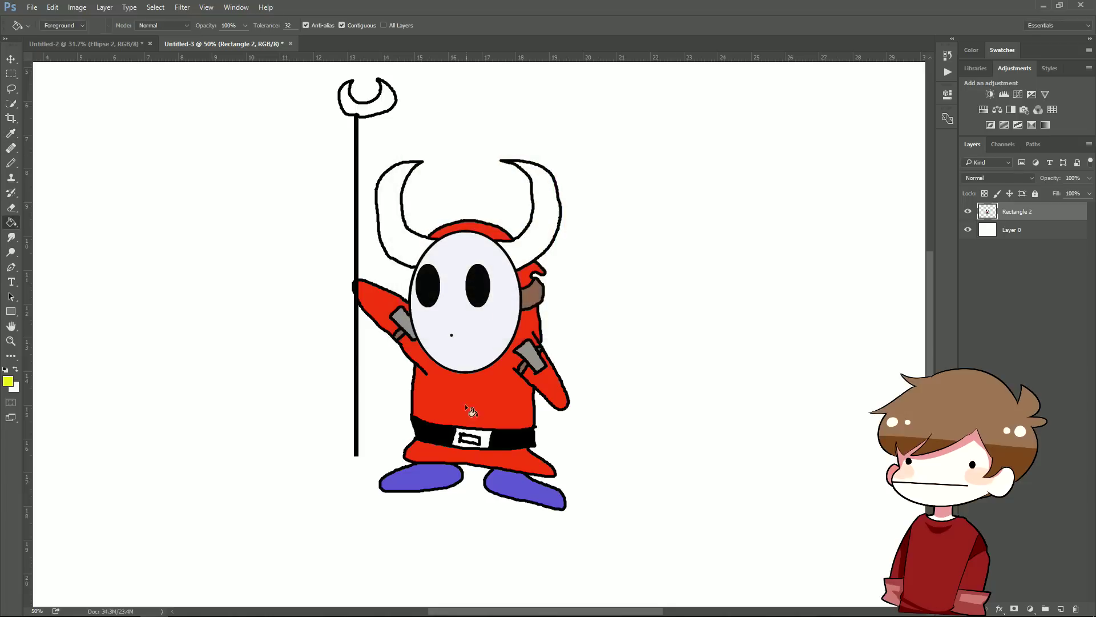
# Fill the belt buckle yellow, then fill both horns and the staff's crescent pale grey.
pyautogui.click(484, 441)
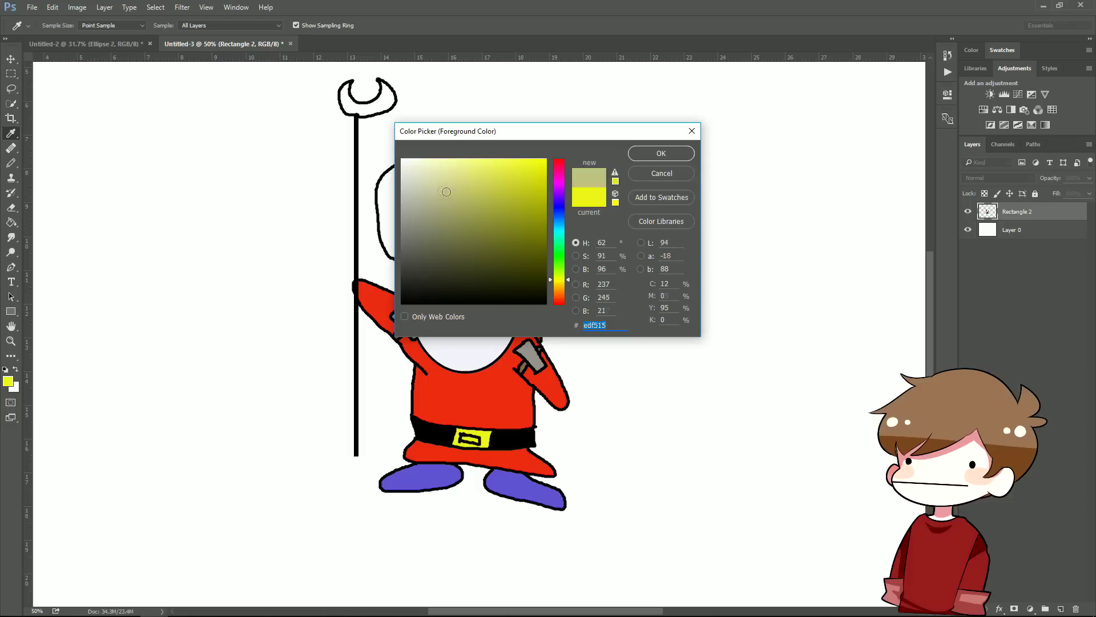
pyautogui.moveTo(444, 191)
pyautogui.mouseDown()
pyautogui.moveTo(410, 189)
pyautogui.moveTo(410, 173)
pyautogui.mouseUp()
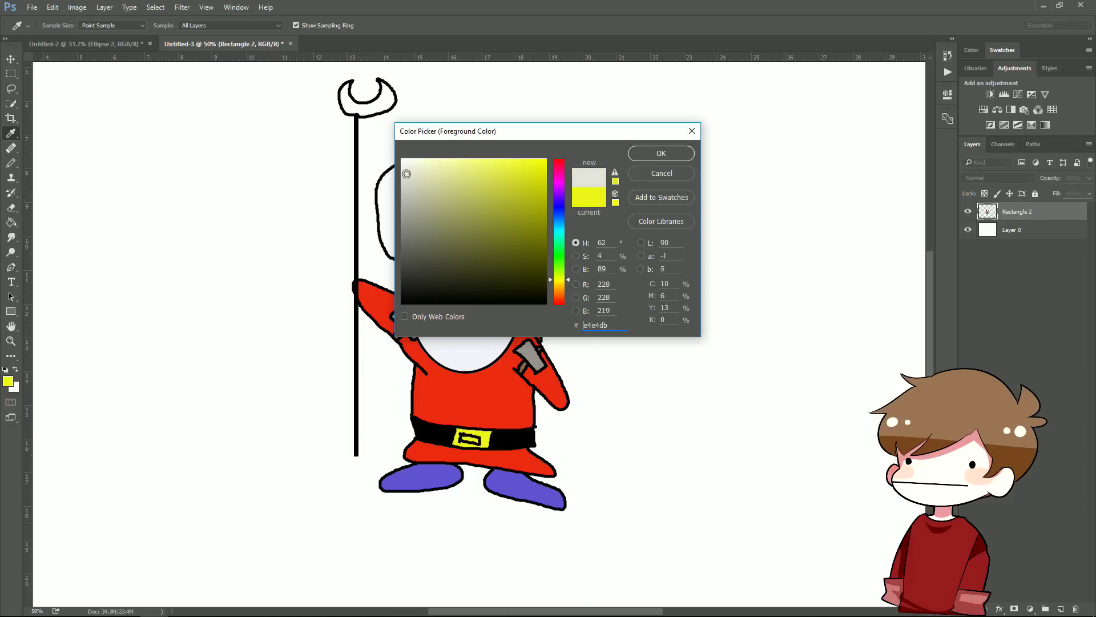
pyautogui.click(662, 153)
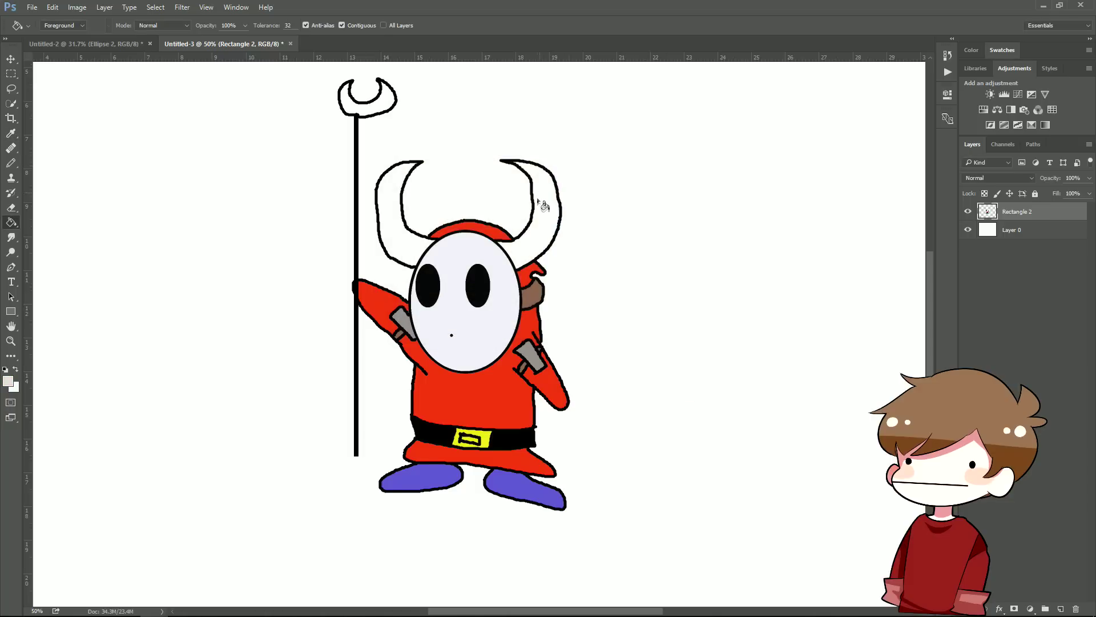
pyautogui.click(541, 204)
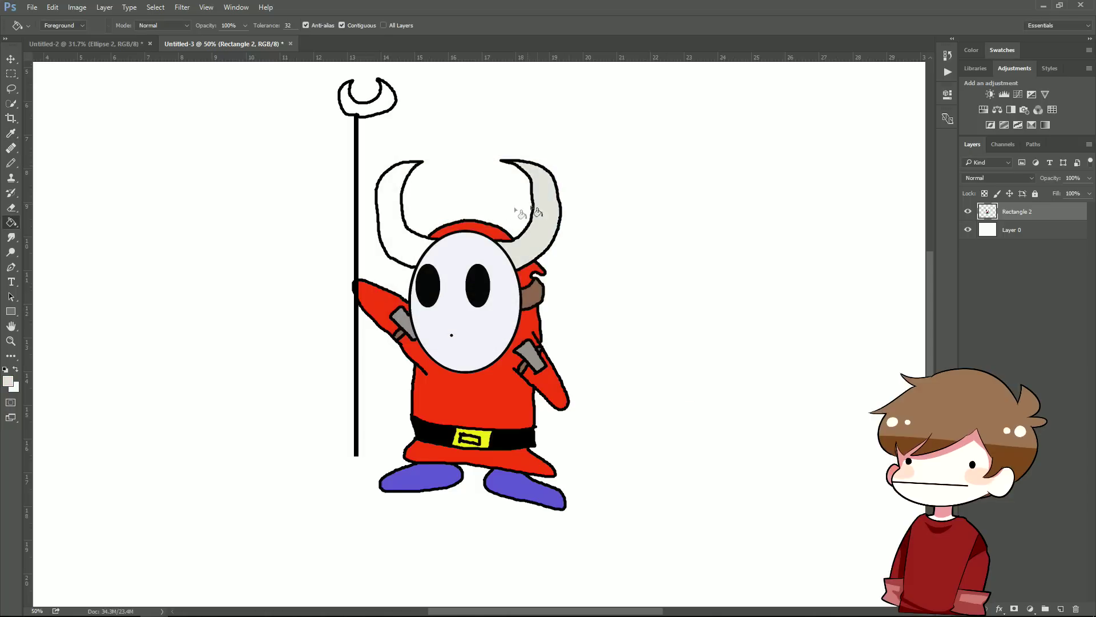
pyautogui.click(399, 209)
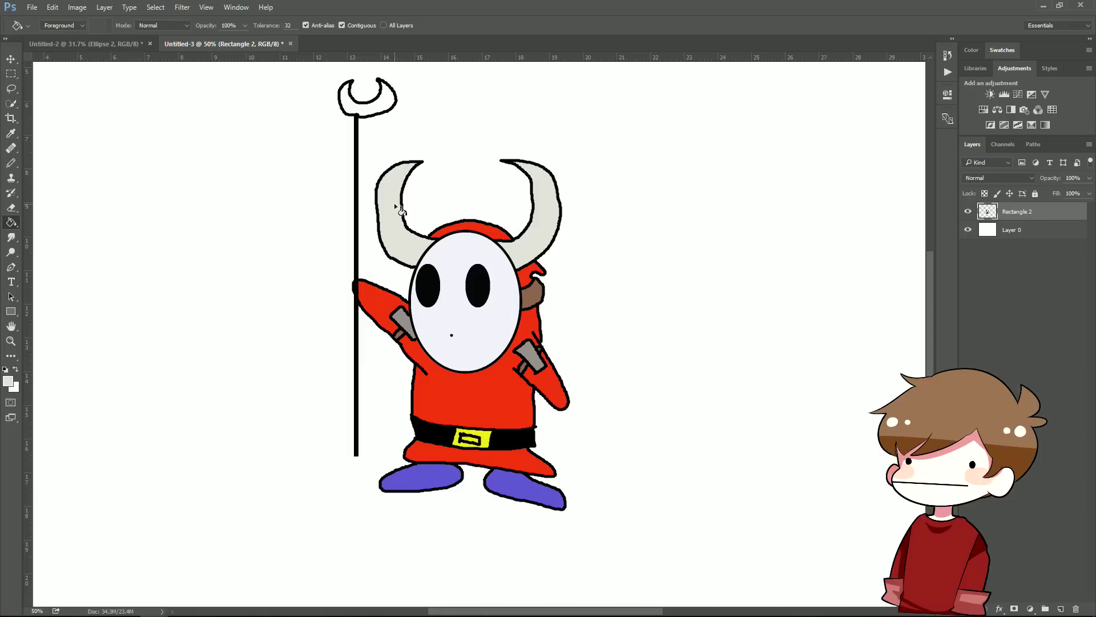
pyautogui.click(361, 112)
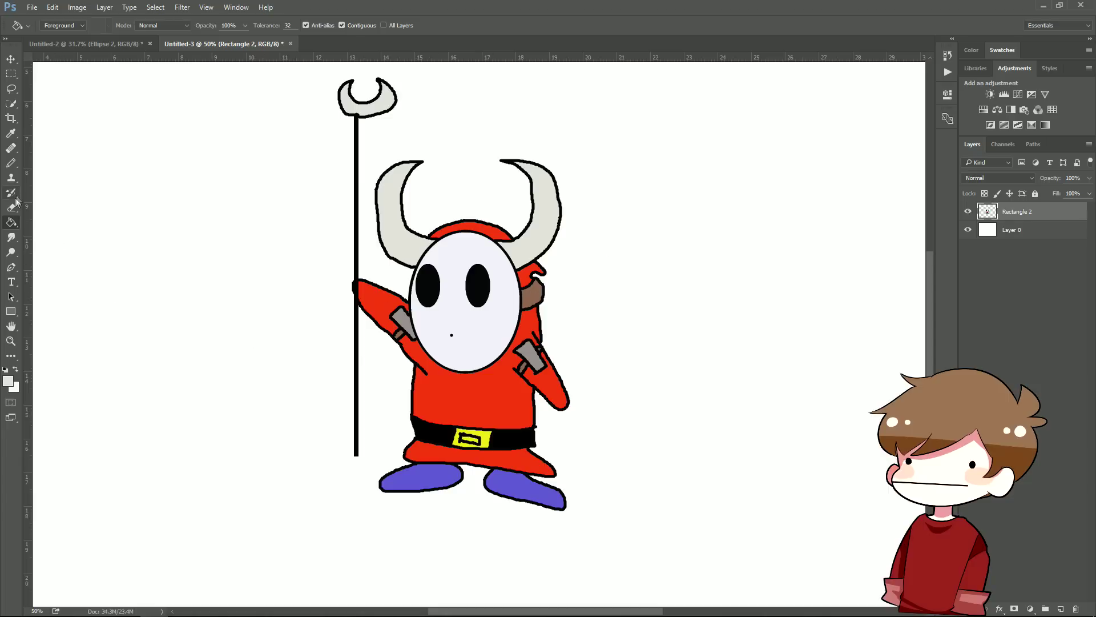
pyautogui.click(11, 162)
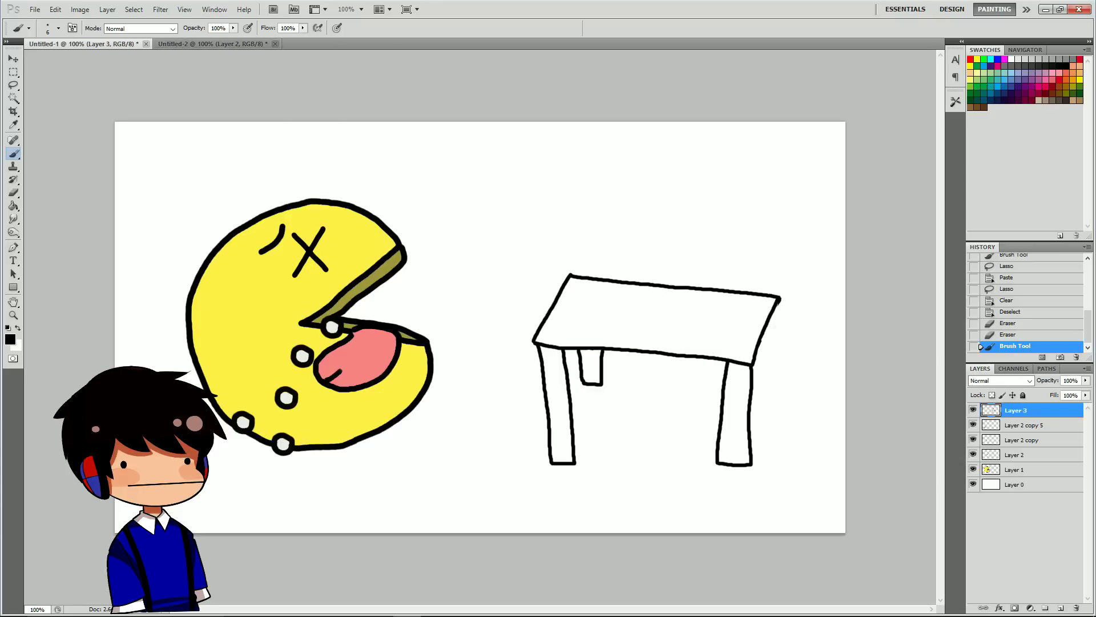
# Lower the brush opacity to 43% and move Pac-Man right toward the canvas centre.
pyautogui.click(233, 28)
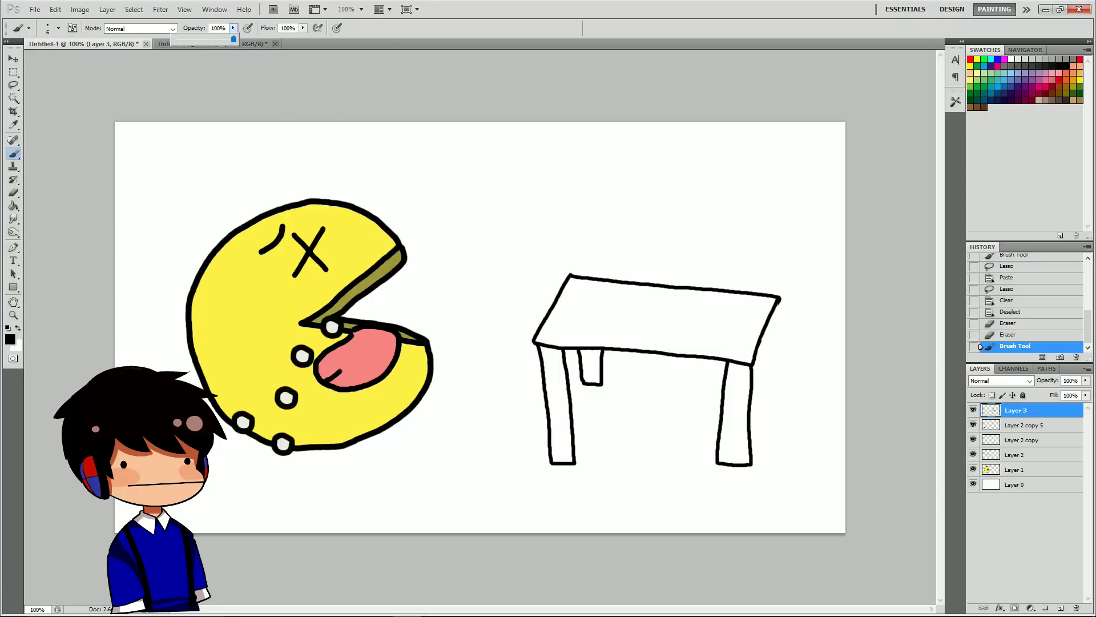
pyautogui.moveTo(237, 39); pyautogui.dragTo(200, 39)
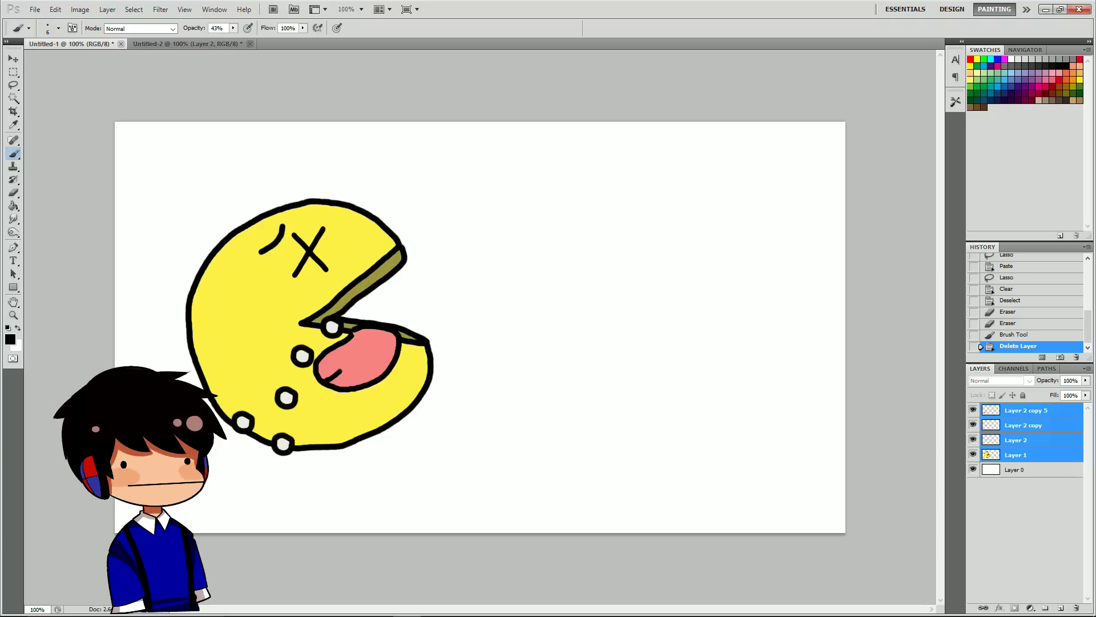
pyautogui.press('v')
pyautogui.moveTo(308, 343); pyautogui.dragTo(379, 351)
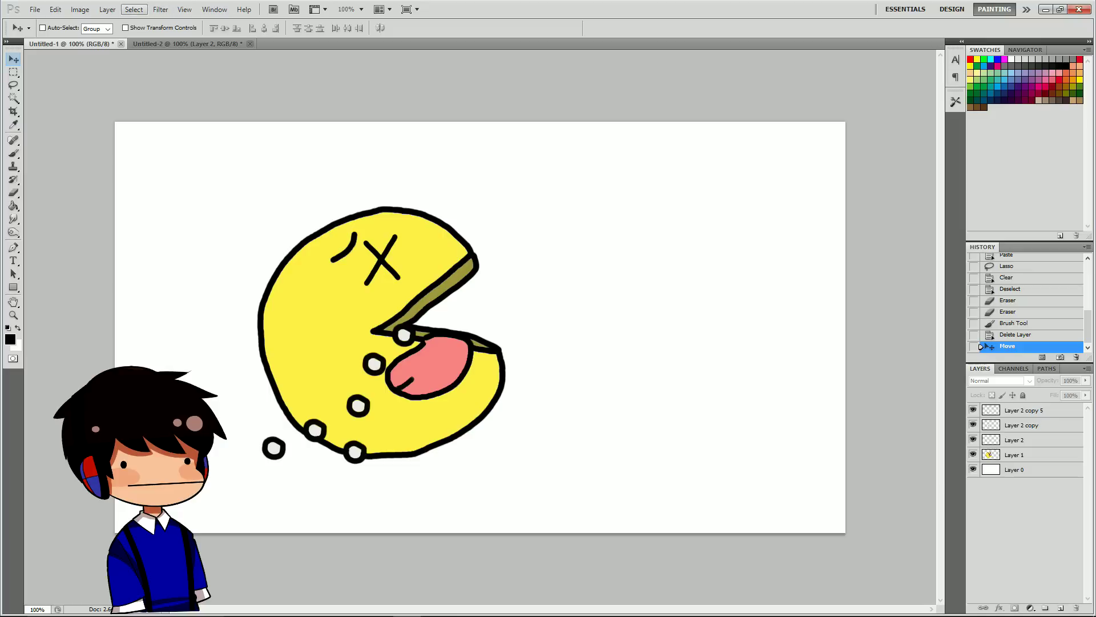
# Start Save As for the drawing and set the file format to JPEG.
pyautogui.click(35, 9)
pyautogui.click(51, 183)
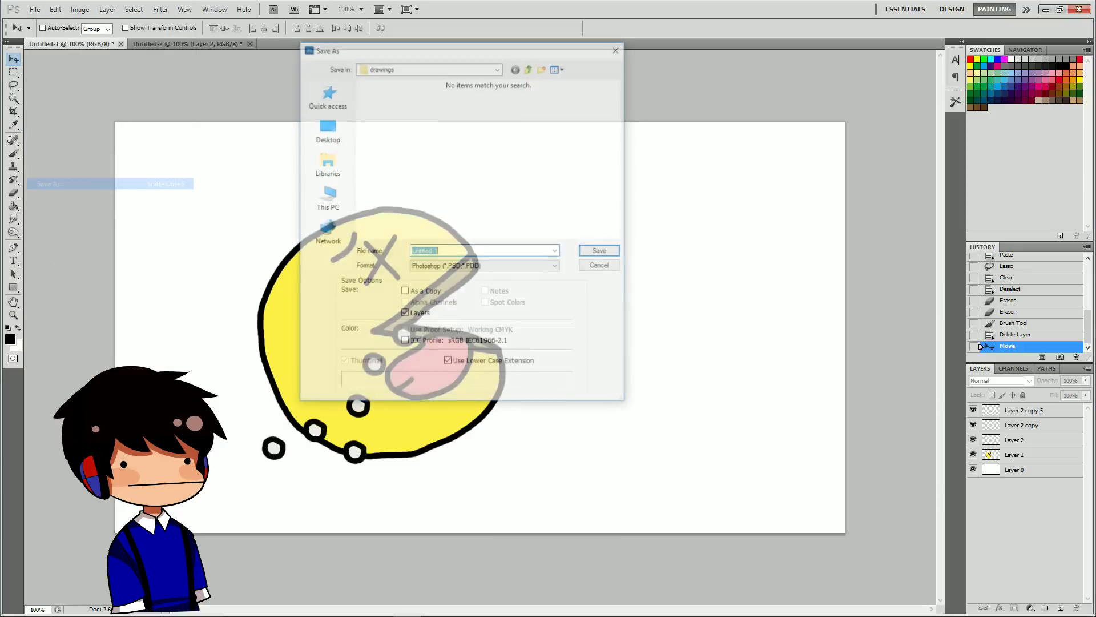
pyautogui.click(485, 266)
pyautogui.click(447, 336)
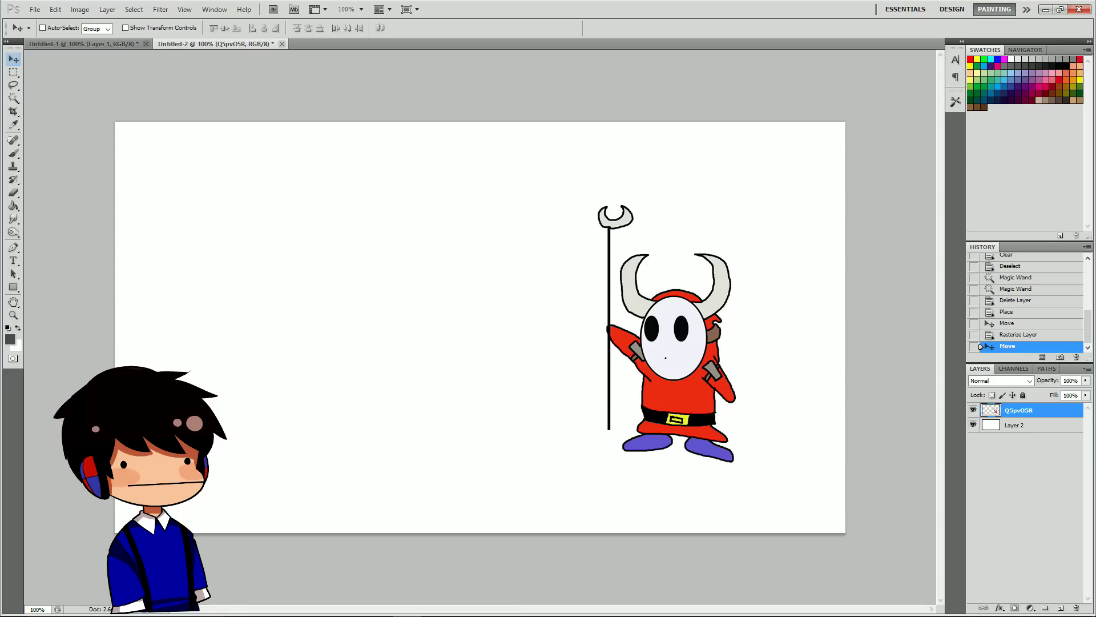
# Pencil two straight lines down from the board's ends to form the table's legs.
pyautogui.moveTo(225, 331)
pyautogui.mouseDown()
pyautogui.moveTo(274, 406)
pyautogui.moveTo(321, 423)
pyautogui.mouseUp()
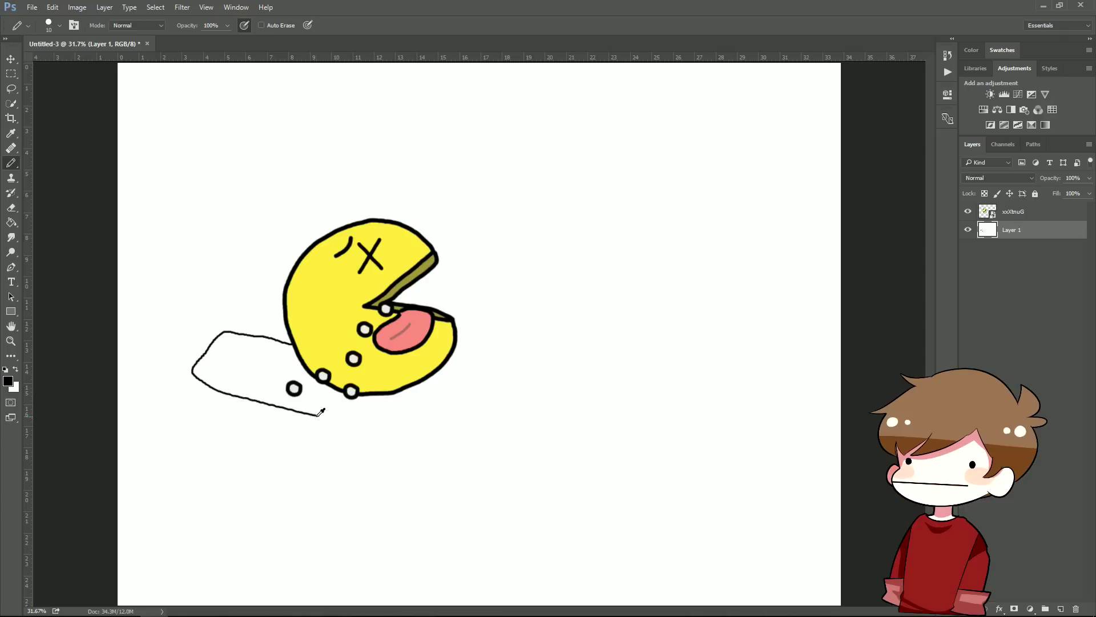
pyautogui.hotkey('ctrl', 'z')
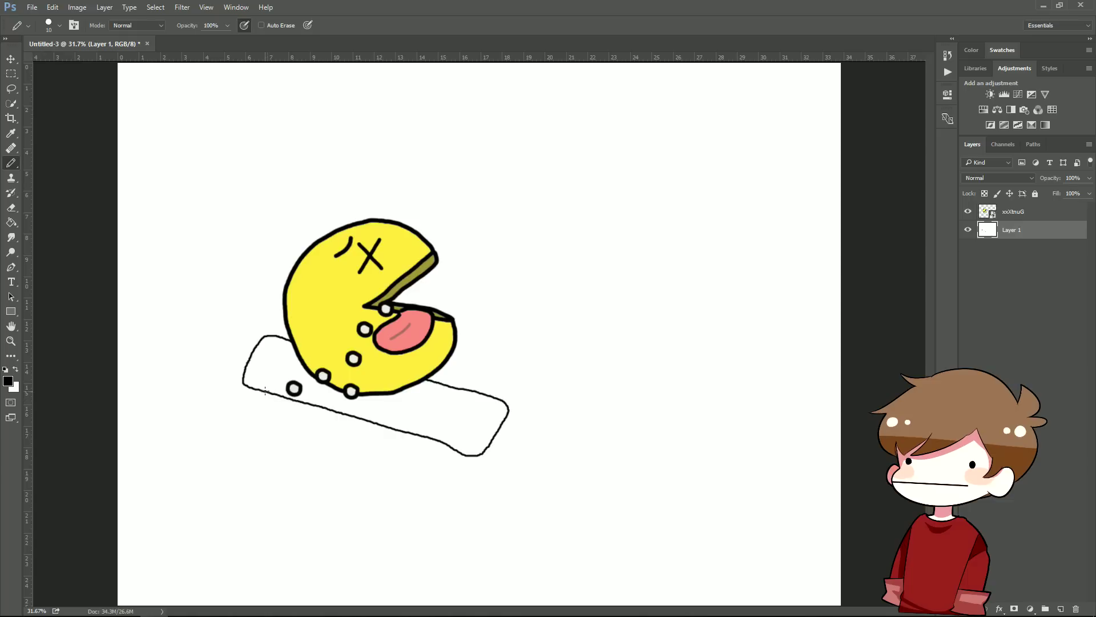
pyautogui.moveTo(265, 390); pyautogui.dragTo(382, 522)
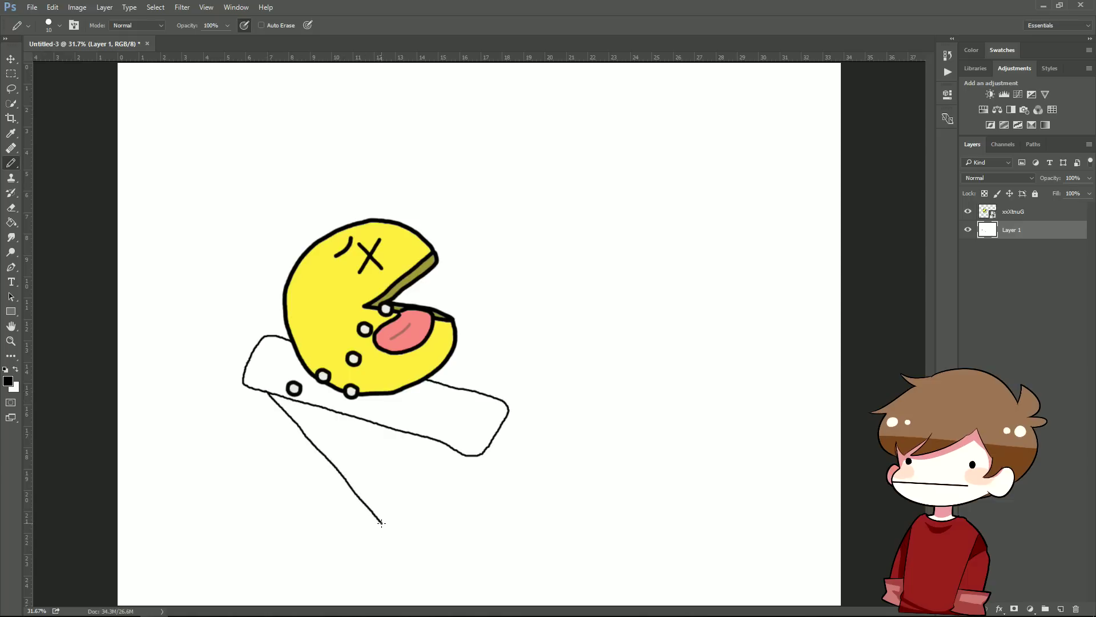
pyautogui.moveTo(448, 443); pyautogui.dragTo(248, 489)
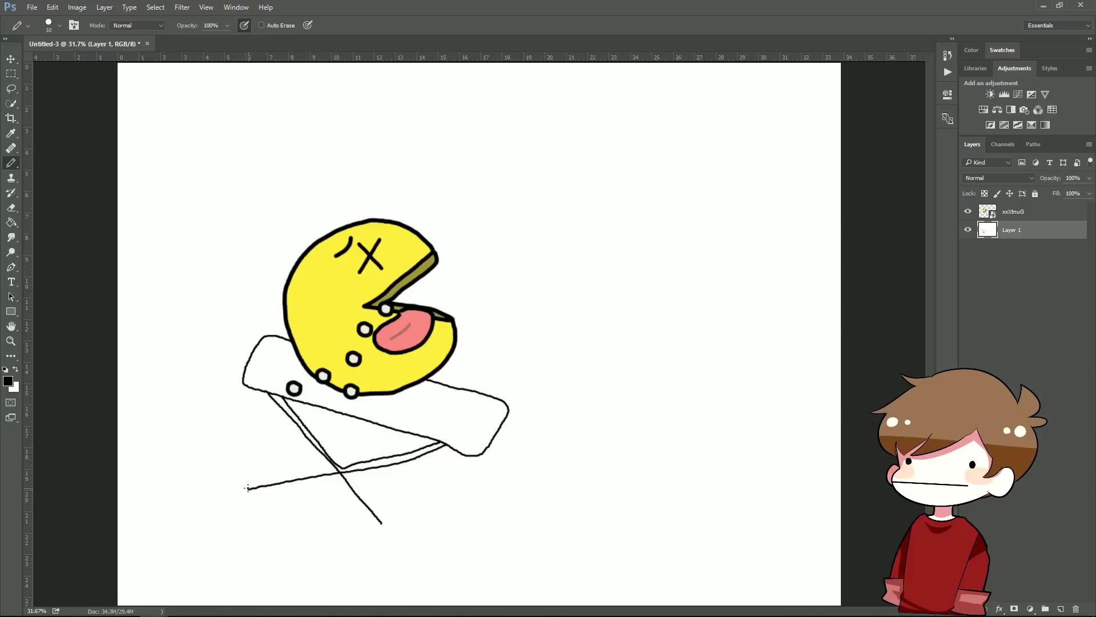
pyautogui.moveTo(247, 488); pyautogui.dragTo(300, 490)
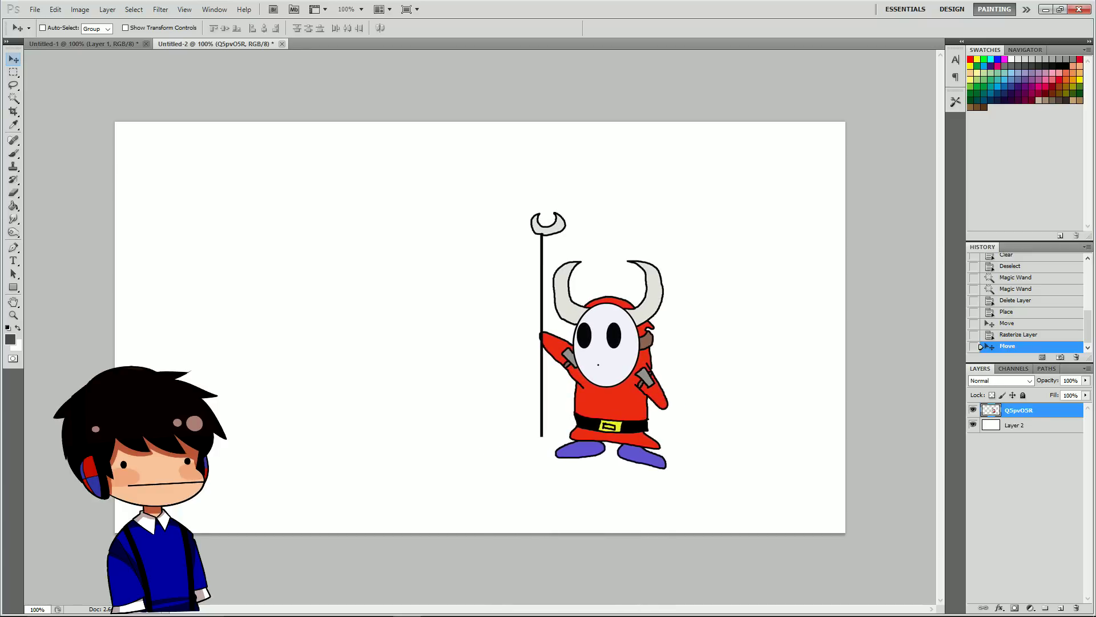
# With the Brush, draw the table's right leg and sketch a flag outline beside Shy Guy.
pyautogui.press('b')
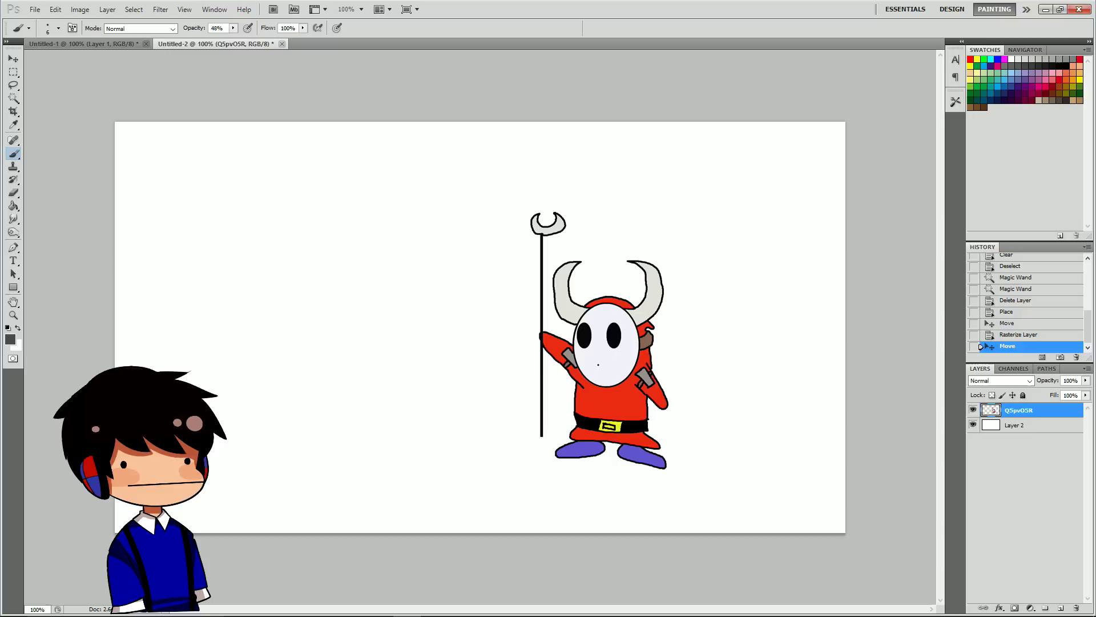
pyautogui.moveTo(457, 446)
pyautogui.mouseDown()
pyautogui.moveTo(456, 510)
pyautogui.moveTo(443, 508)
pyautogui.moveTo(437, 439)
pyautogui.mouseUp()
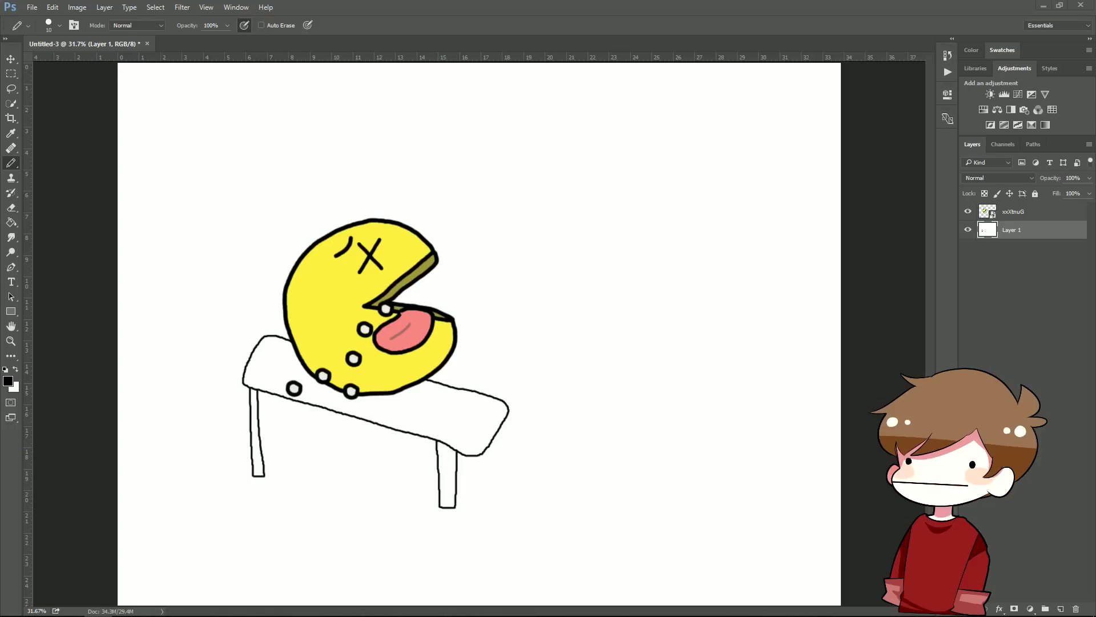
pyautogui.moveTo(204, 392); pyautogui.dragTo(189, 224)
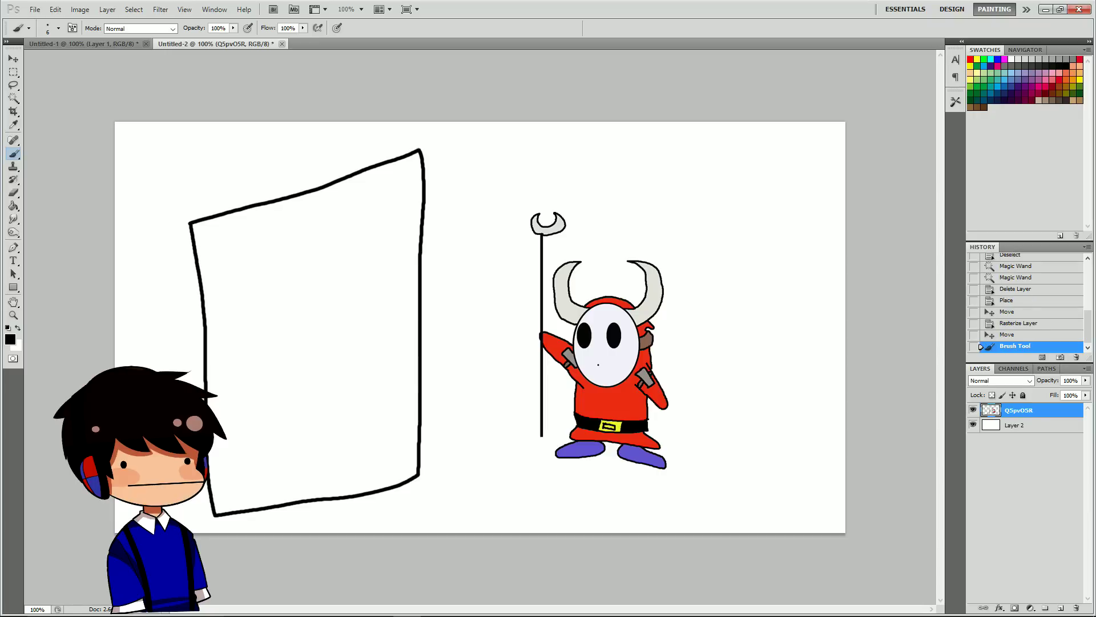
pyautogui.hotkey('ctrl', 't')
pyautogui.press('Escape')
pyautogui.hotkey('ctrl', 'z')
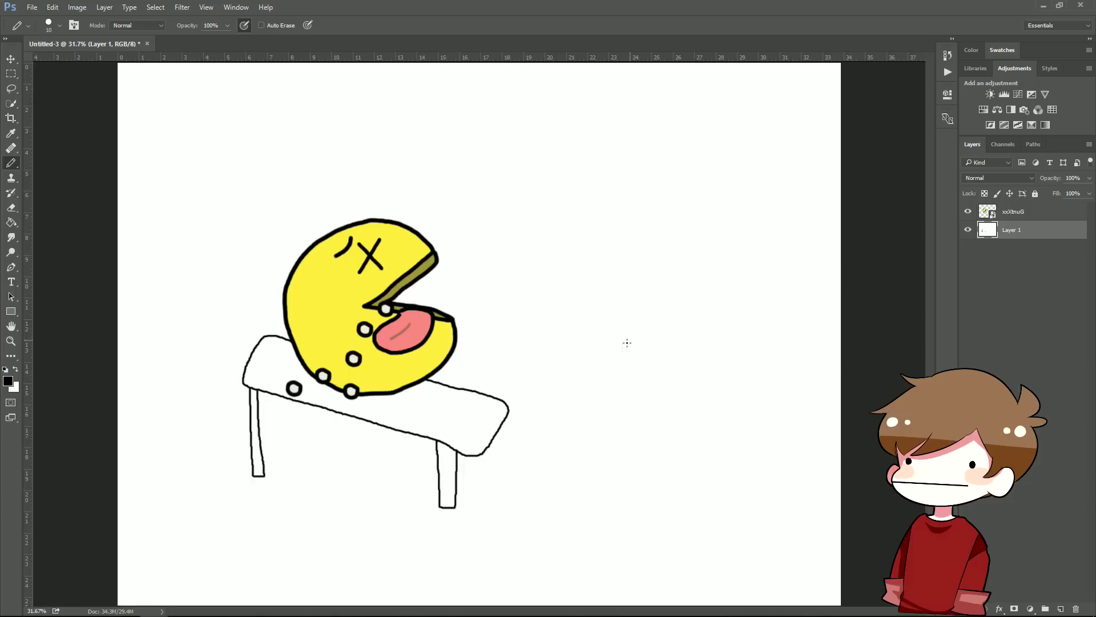
# Brush the frame's top edge, left side and wavy bottom edge left of Shy Guy.
pyautogui.moveTo(165, 210)
pyautogui.mouseDown()
pyautogui.moveTo(341, 140)
pyautogui.moveTo(349, 167)
pyautogui.moveTo(425, 143)
pyautogui.moveTo(435, 458)
pyautogui.moveTo(227, 479)
pyautogui.moveTo(210, 447)
pyautogui.moveTo(201, 210)
pyautogui.mouseUp()
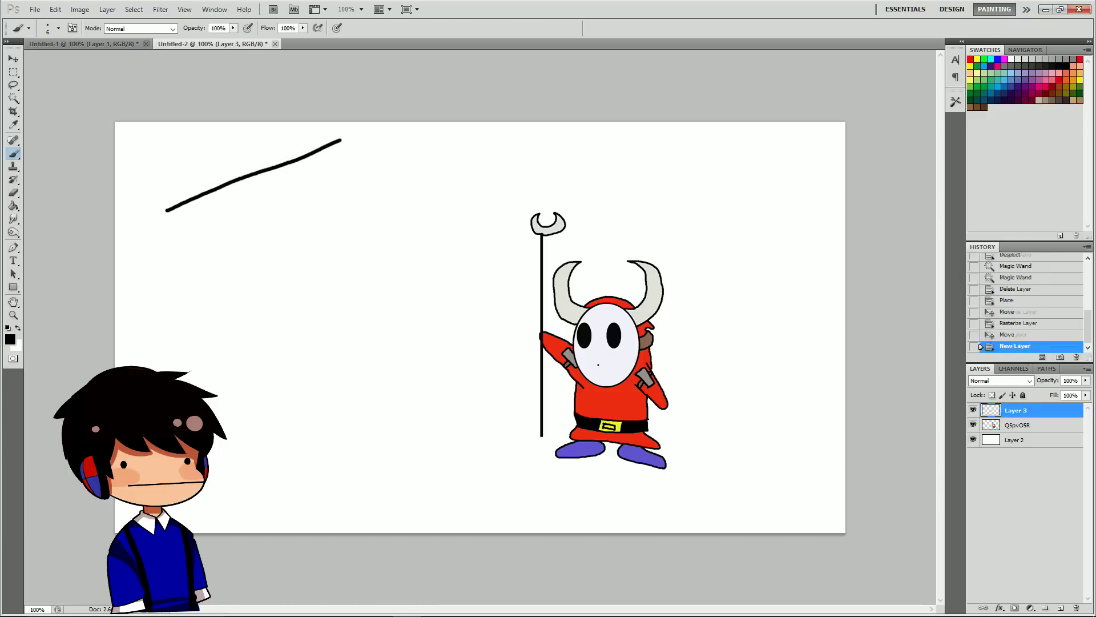
pyautogui.hotkey('ctrl', 'z')
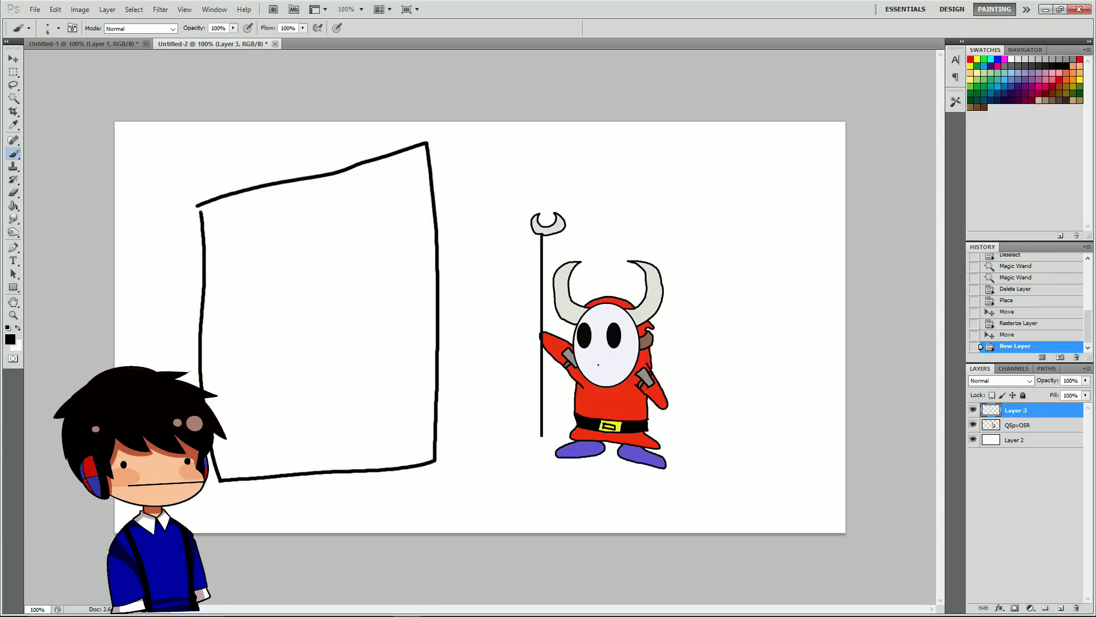
pyautogui.moveTo(201, 210); pyautogui.dragTo(200, 205)
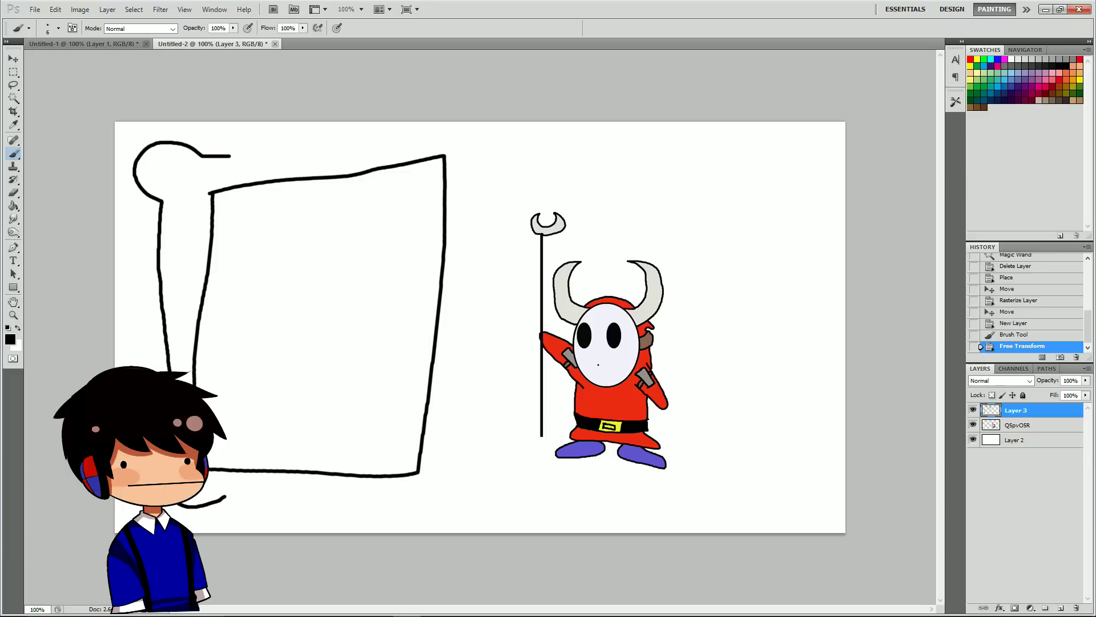
pyautogui.moveTo(226, 496)
pyautogui.mouseDown()
pyautogui.moveTo(423, 504)
pyautogui.moveTo(474, 495)
pyautogui.moveTo(454, 460)
pyautogui.moveTo(465, 187)
pyautogui.moveTo(480, 143)
pyautogui.moveTo(429, 129)
pyautogui.moveTo(202, 155)
pyautogui.mouseUp()
pyautogui.press('e')
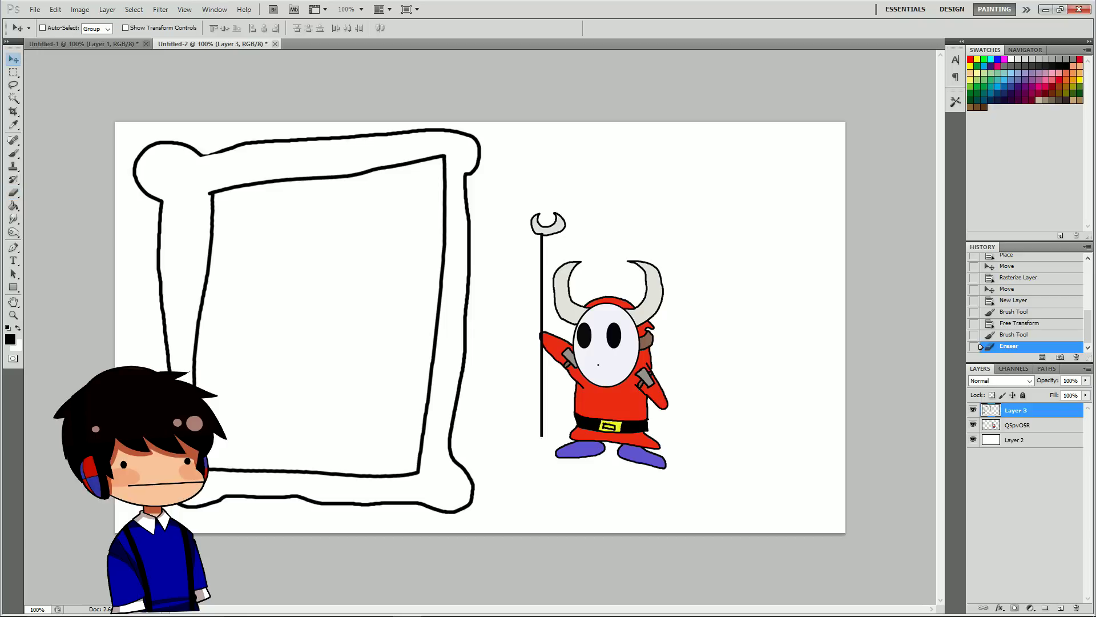
# Scale the frame to about 83%, erase a stray bit of its inner corner.
pyautogui.hotkey('ctrl', 't')
pyautogui.moveTo(482, 514)
pyautogui.mouseDown()
pyautogui.moveTo(421, 451)
pyautogui.moveTo(448, 462)
pyautogui.mouseUp()
pyautogui.press('Return')
pyautogui.press('v')
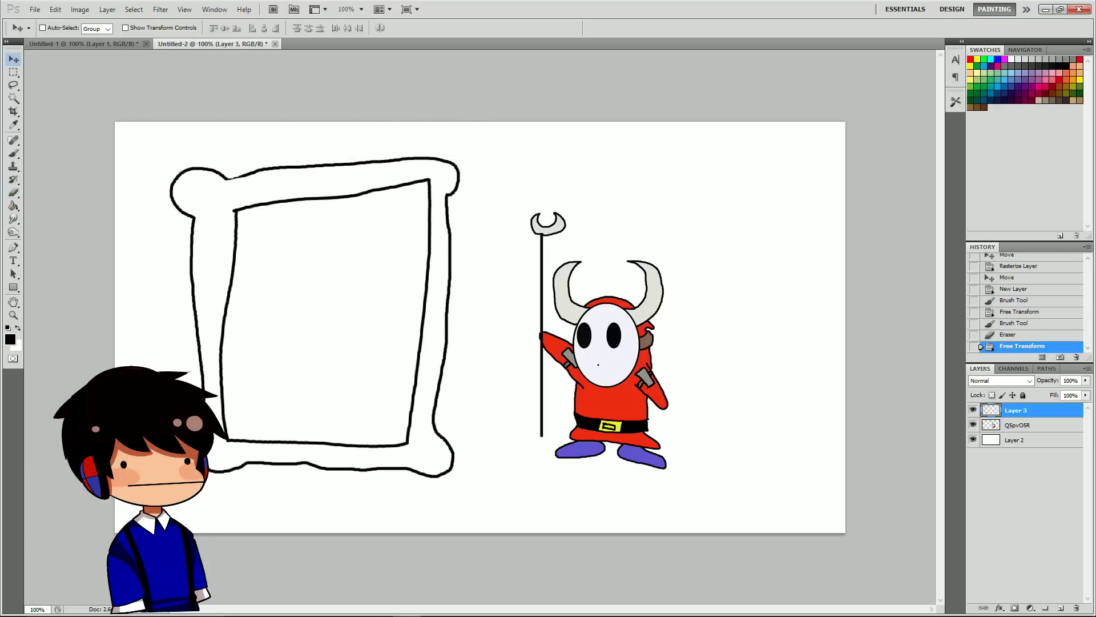
pyautogui.press('e')
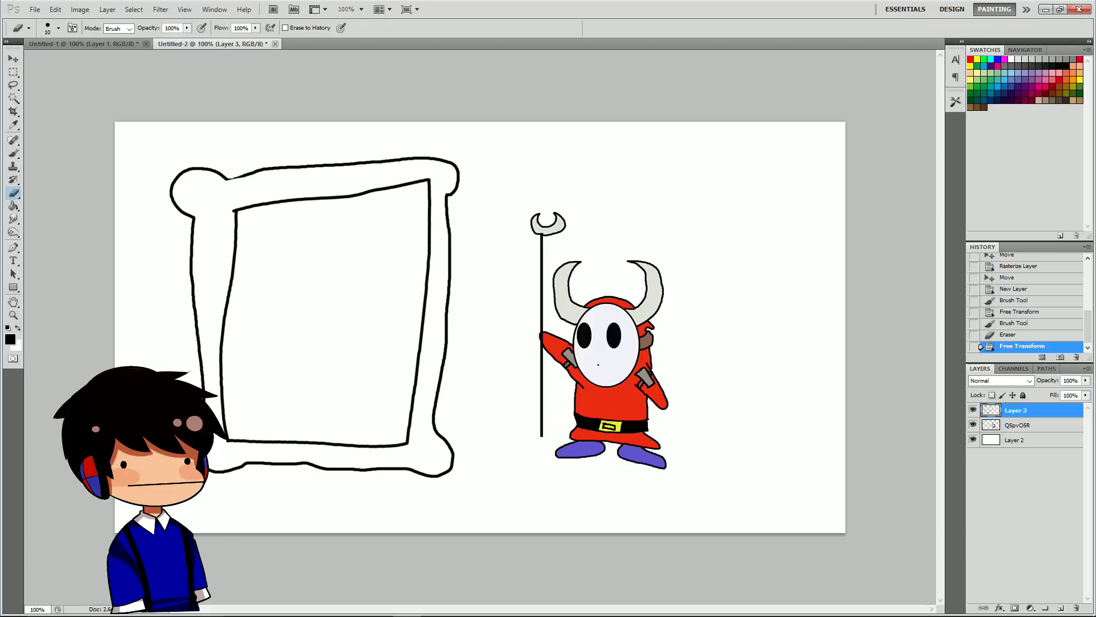
pyautogui.moveTo(426, 180); pyautogui.dragTo(430, 193)
pyautogui.moveTo(676, 282)
pyautogui.mouseDown()
pyautogui.moveTo(614, 263)
pyautogui.moveTo(585, 305)
pyautogui.moveTo(600, 335)
pyautogui.moveTo(674, 335)
pyautogui.mouseUp()
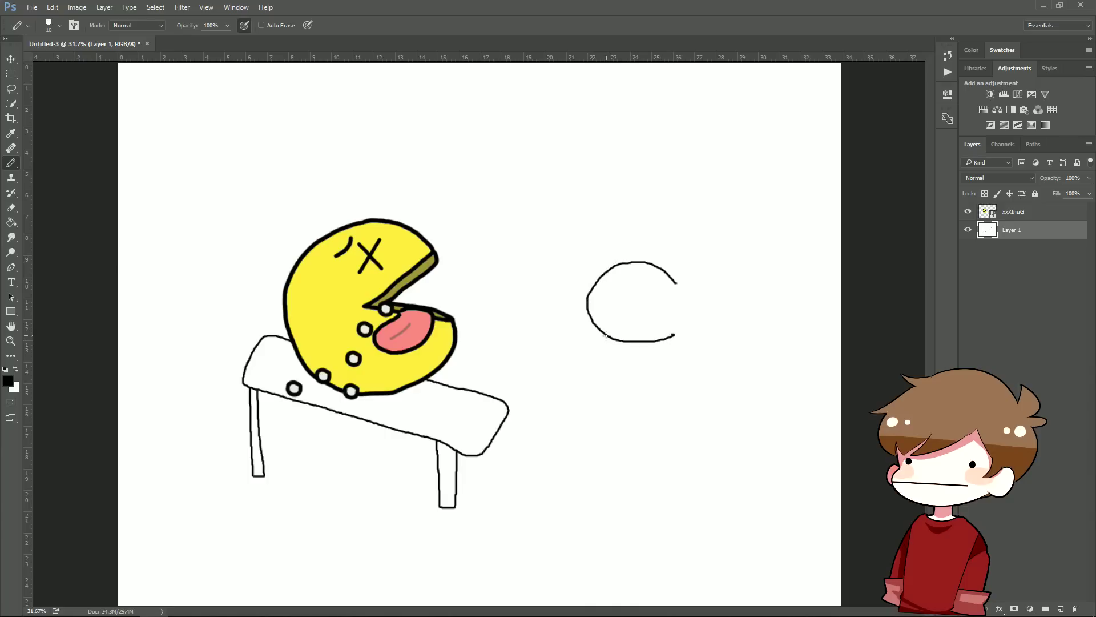
# Redraw the curve below the circle to the right of Pac-Man.
pyautogui.moveTo(595, 334)
pyautogui.mouseDown()
pyautogui.moveTo(574, 325)
pyautogui.moveTo(565, 347)
pyautogui.moveTo(600, 353)
pyautogui.mouseUp()
pyautogui.hotkey('ctrl', 'z')
pyautogui.moveTo(588, 322)
pyautogui.mouseDown()
pyautogui.moveTo(575, 343)
pyautogui.moveTo(586, 351)
pyautogui.mouseUp()
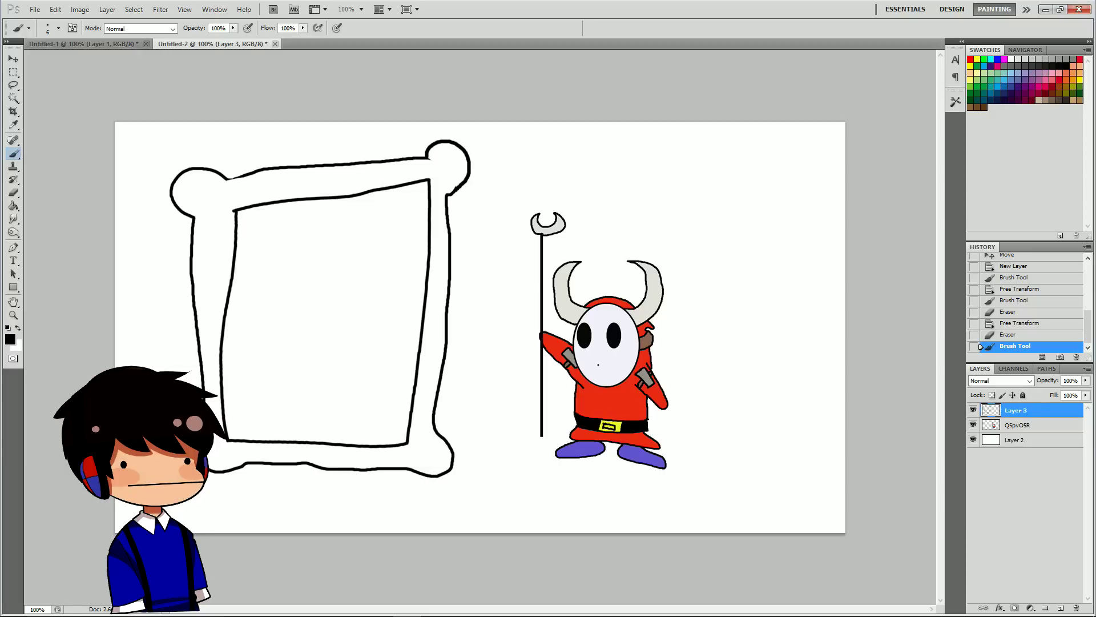
# Apply a Perspective transform to the frame, adjusting its corners, and shift it right and down.
pyautogui.click(56, 9)
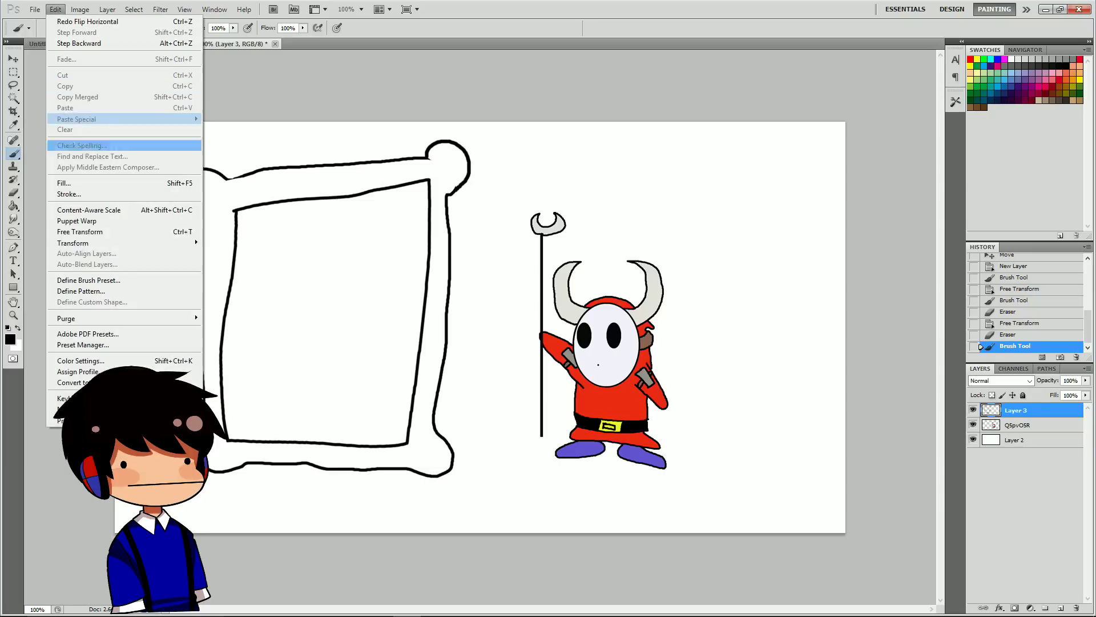
pyautogui.moveTo(86, 242)
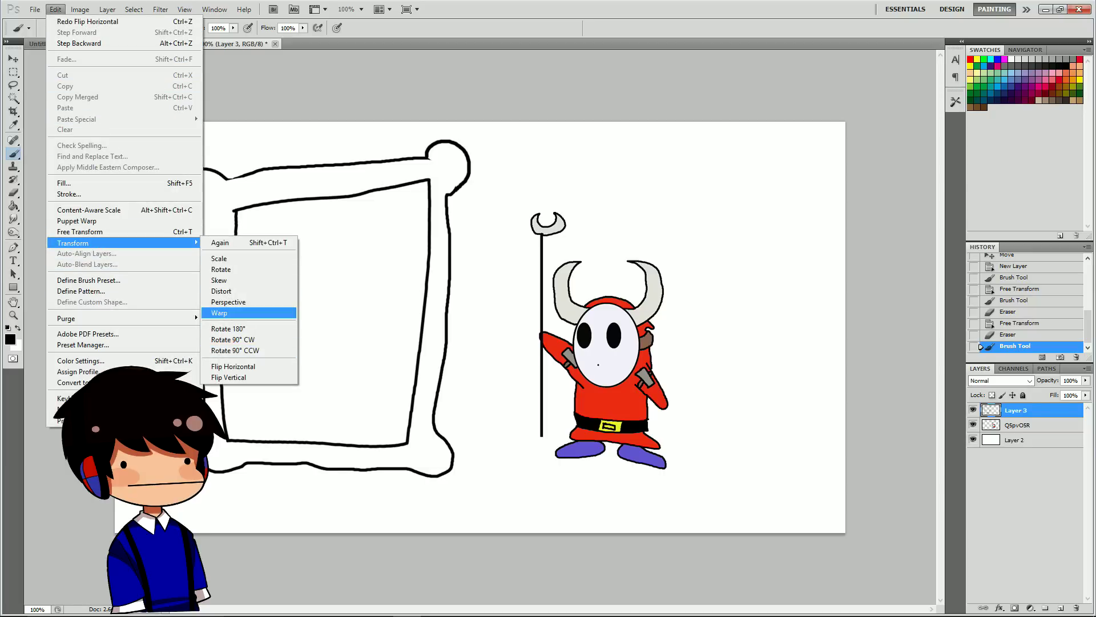
pyautogui.click(229, 301)
pyautogui.moveTo(472, 139); pyautogui.dragTo(472, 167)
pyautogui.moveTo(472, 449)
pyautogui.mouseDown()
pyautogui.moveTo(471, 475)
pyautogui.moveTo(483, 478)
pyautogui.moveTo(472, 441)
pyautogui.mouseUp()
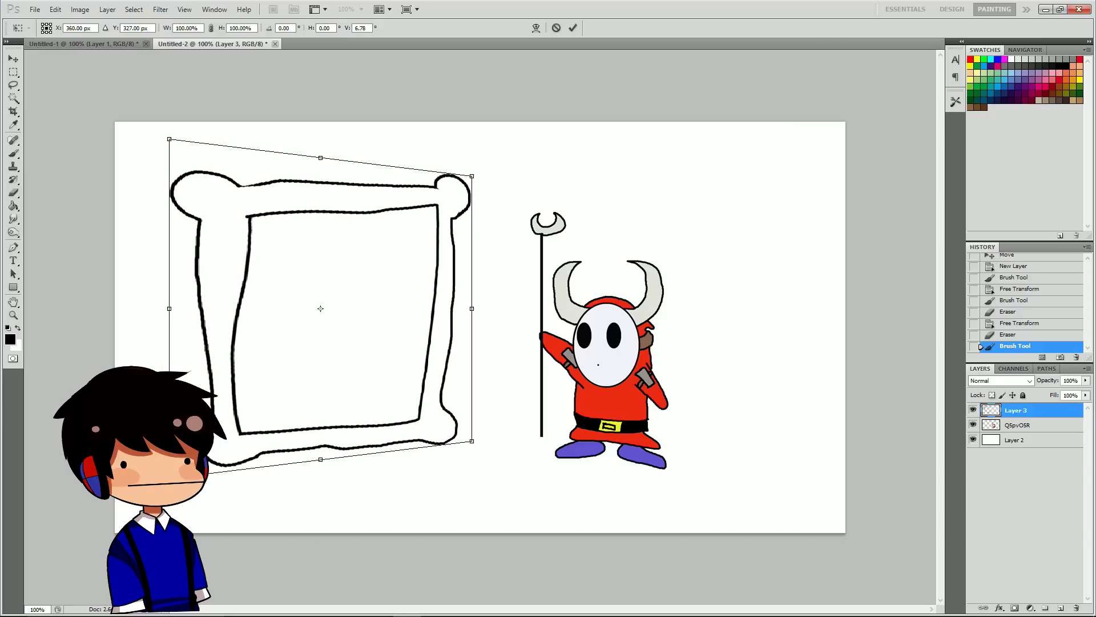
pyautogui.moveTo(169, 139)
pyautogui.mouseDown()
pyautogui.moveTo(186, 142)
pyautogui.moveTo(169, 147)
pyautogui.mouseUp()
pyautogui.moveTo(472, 441); pyautogui.dragTo(471, 434)
pyautogui.moveTo(169, 147); pyautogui.dragTo(169, 123)
pyautogui.moveTo(320, 309); pyautogui.dragTo(351, 321)
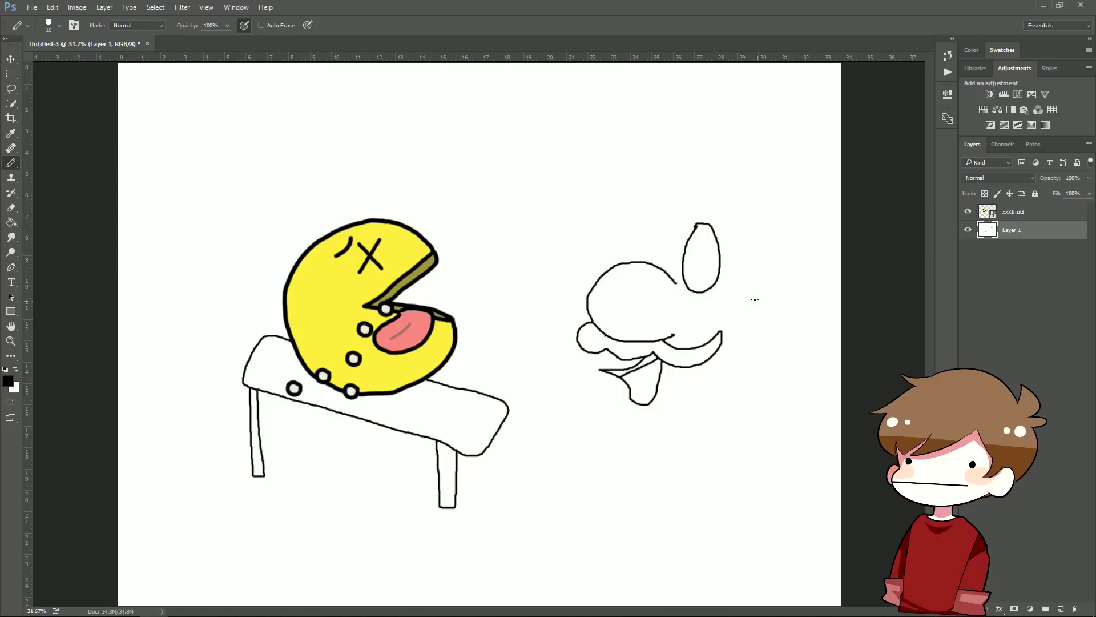
# Draw the ear, its inner curve and the jaw line on the new face.
pyautogui.moveTo(736, 270)
pyautogui.mouseDown()
pyautogui.moveTo(771, 309)
pyautogui.moveTo(743, 330)
pyautogui.mouseUp()
pyautogui.moveTo(748, 287); pyautogui.dragTo(747, 317)
pyautogui.hotkey('ctrl', 'z')
pyautogui.hotkey('ctrl', 'z')
pyautogui.moveTo(749, 291)
pyautogui.mouseDown()
pyautogui.moveTo(736, 308)
pyautogui.moveTo(753, 312)
pyautogui.mouseUp()
pyautogui.moveTo(743, 329)
pyautogui.mouseDown()
pyautogui.moveTo(707, 408)
pyautogui.moveTo(675, 416)
pyautogui.moveTo(611, 410)
pyautogui.moveTo(588, 388)
pyautogui.moveTo(592, 350)
pyautogui.mouseUp()
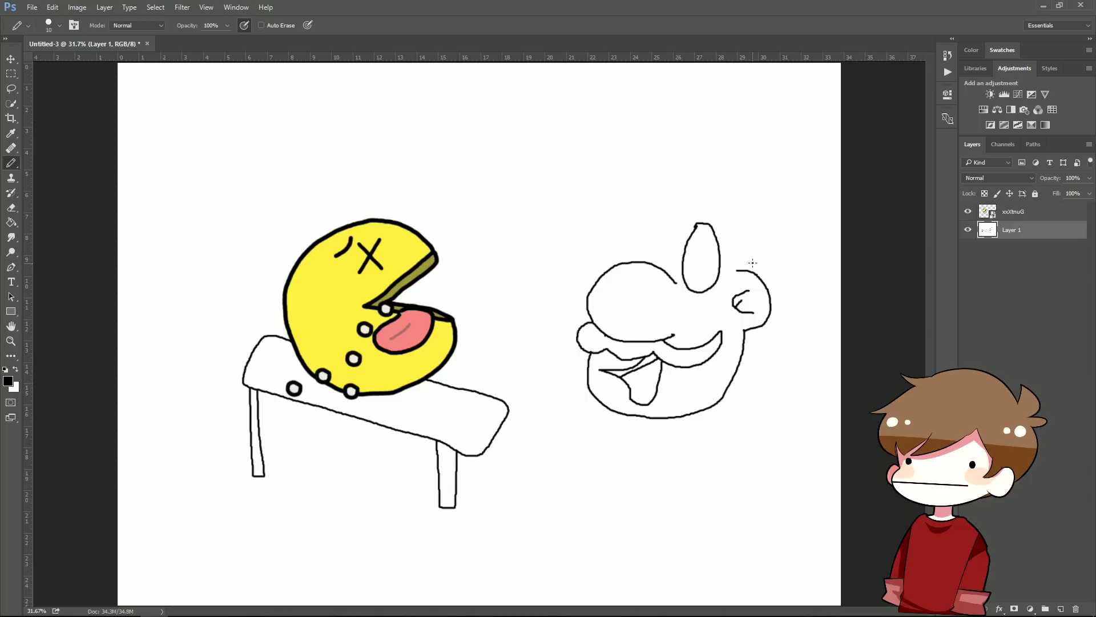
# Add a line inside the frame, then merge Layer 1, Ellipse 1 and Ellipse 2.
pyautogui.moveTo(275, 355); pyautogui.dragTo(298, 402)
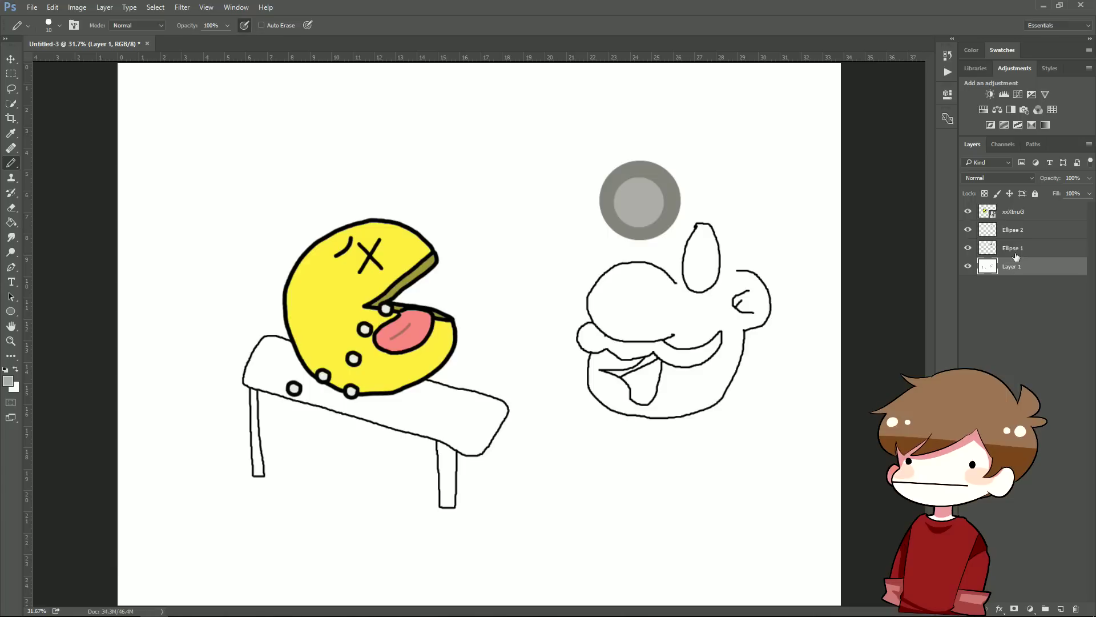
pyautogui.keyDown('shift'); pyautogui.click(1016, 251); pyautogui.keyUp('shift')
pyautogui.keyDown('shift'); pyautogui.click(1018, 232); pyautogui.keyUp('shift')
pyautogui.rightClick(1017, 232)
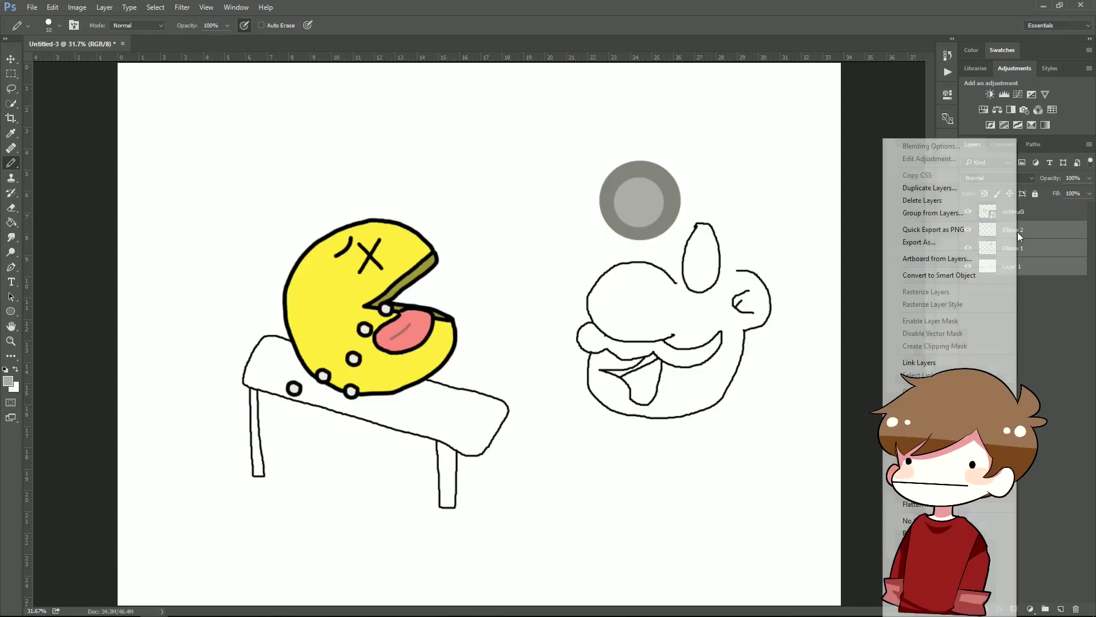
pyautogui.click(948, 491)
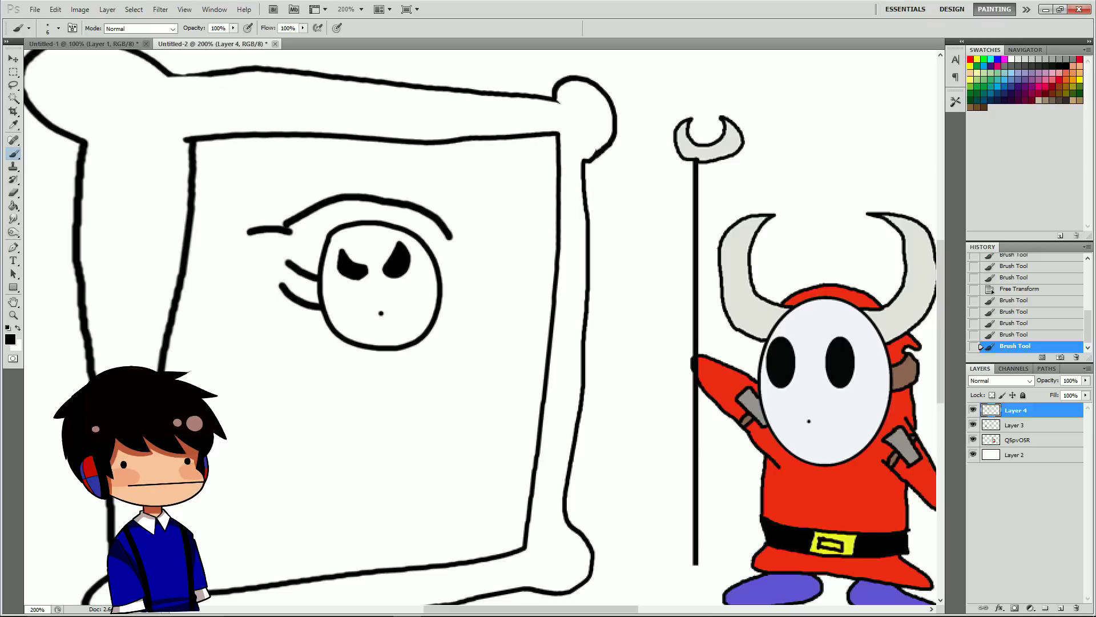
# Brush the hooded figure's side strokes in the frame and extend a line above the new head.
pyautogui.moveTo(247, 231)
pyautogui.mouseDown()
pyautogui.moveTo(270, 258)
pyautogui.moveTo(290, 357)
pyautogui.moveTo(249, 497)
pyautogui.moveTo(260, 487)
pyautogui.moveTo(241, 517)
pyautogui.moveTo(271, 549)
pyautogui.mouseUp()
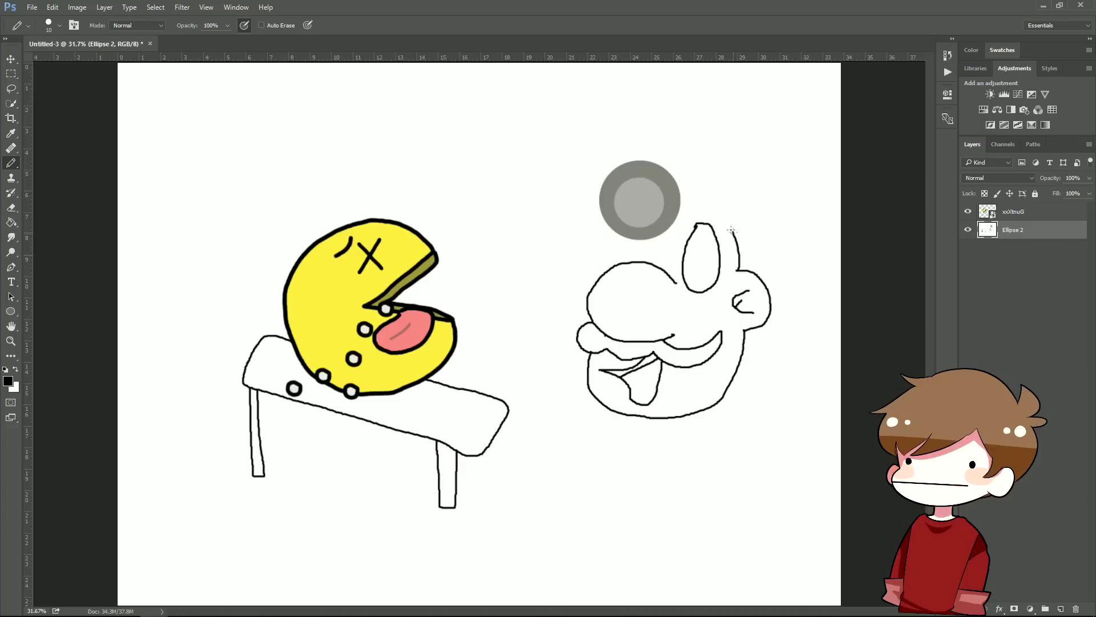
pyautogui.moveTo(732, 230); pyautogui.dragTo(719, 212)
pyautogui.moveTo(597, 276)
pyautogui.mouseDown()
pyautogui.moveTo(590, 230)
pyautogui.moveTo(600, 215)
pyautogui.mouseUp()
pyautogui.hotkey('ctrl', 'z')
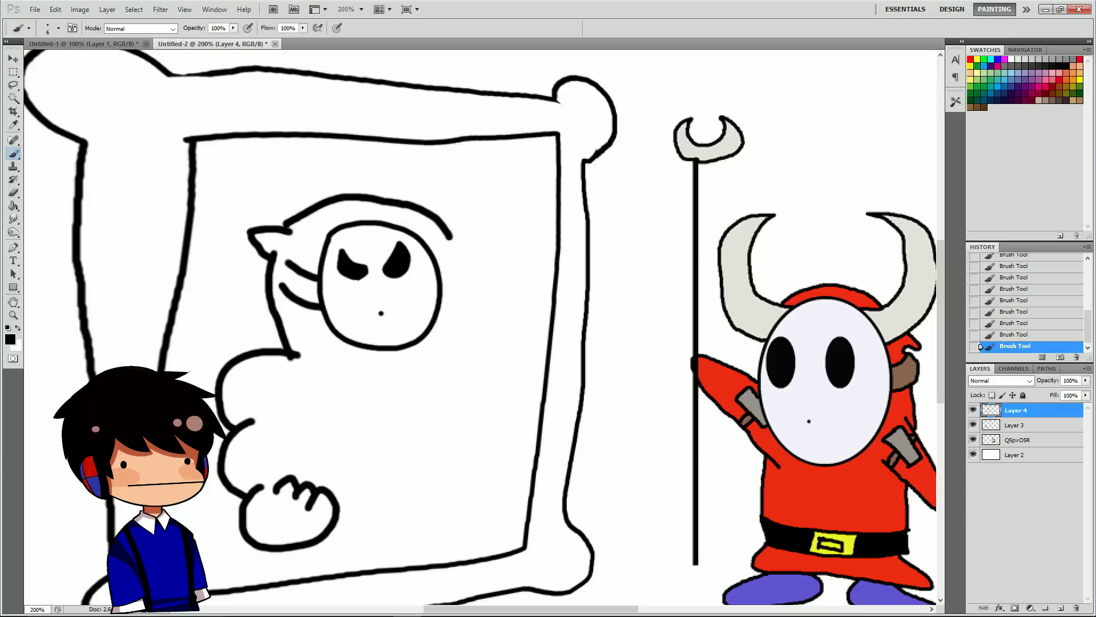
pyautogui.moveTo(449, 238)
pyautogui.mouseDown()
pyautogui.moveTo(463, 341)
pyautogui.moveTo(448, 341)
pyautogui.moveTo(470, 348)
pyautogui.moveTo(483, 388)
pyautogui.moveTo(456, 411)
pyautogui.moveTo(475, 415)
pyautogui.moveTo(486, 435)
pyautogui.moveTo(467, 480)
pyautogui.mouseUp()
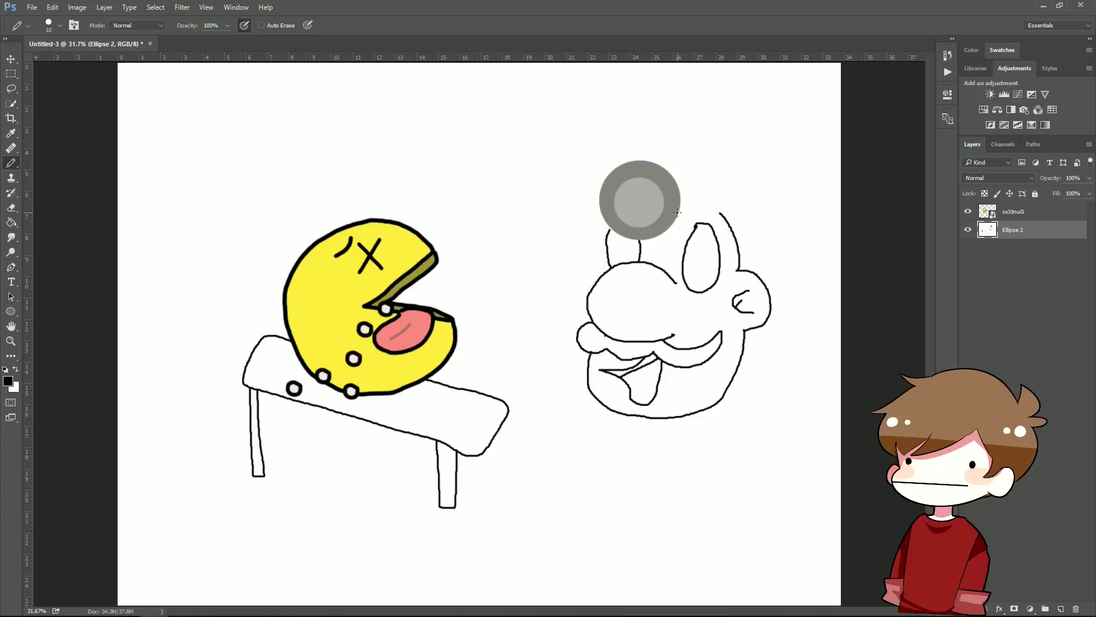
# Draw a line right from the grey disc and add belly and mouth details to the figure.
pyautogui.moveTo(677, 212); pyautogui.dragTo(719, 206)
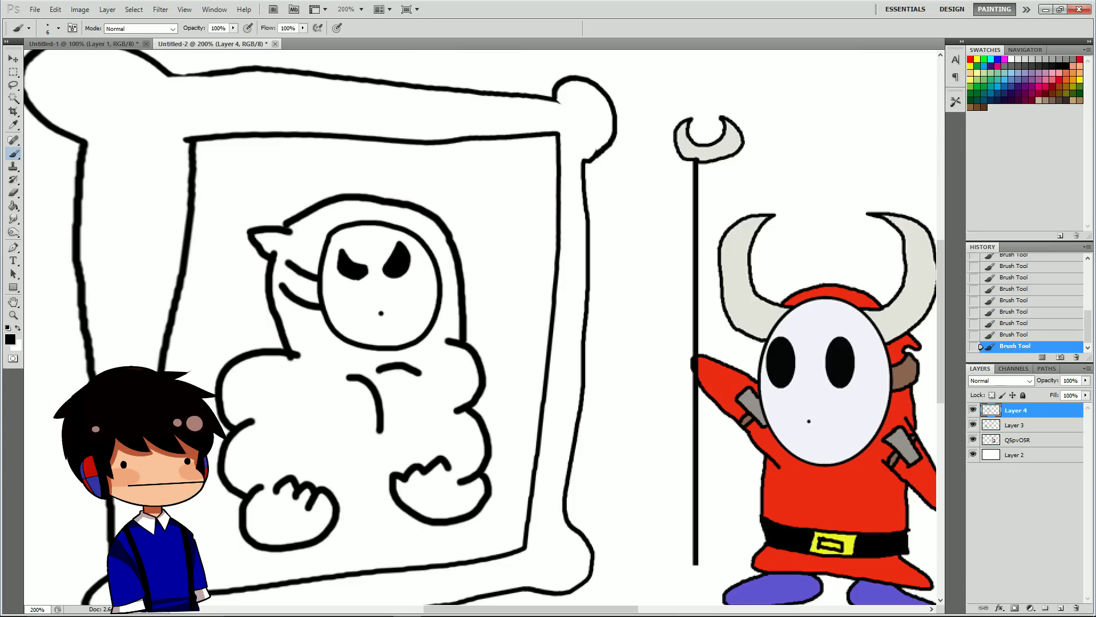
pyautogui.moveTo(293, 370); pyautogui.dragTo(283, 389)
pyautogui.click(300, 447)
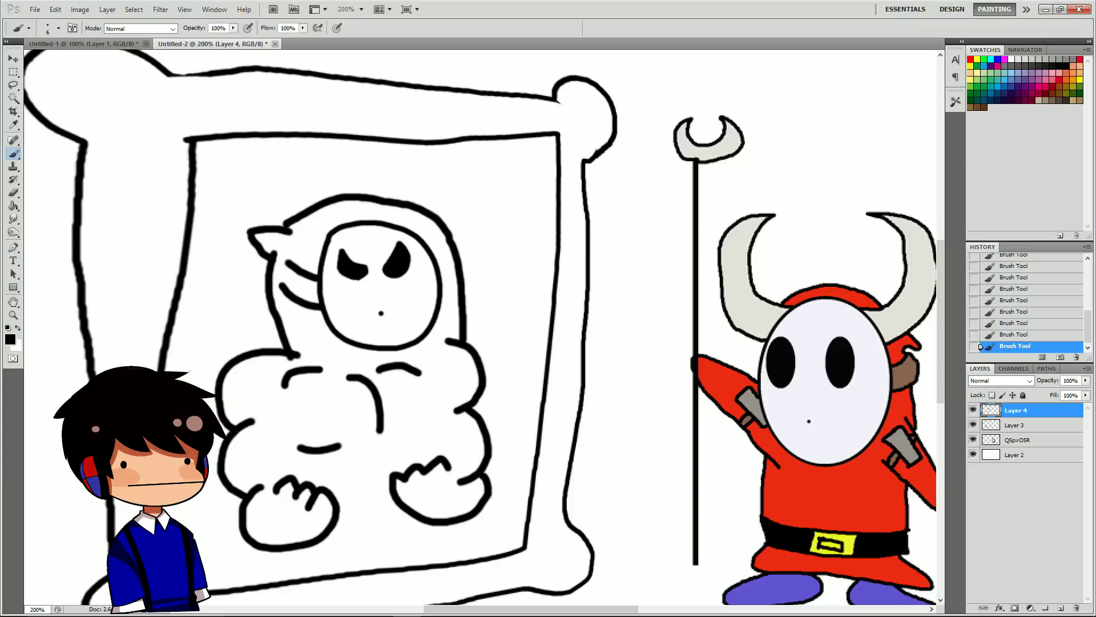
pyautogui.moveTo(340, 445); pyautogui.dragTo(345, 442)
# Draw the hair outline, connect the band line to it, and reset the foreground colour.
pyautogui.moveTo(711, 153)
pyautogui.mouseDown()
pyautogui.moveTo(683, 127)
pyautogui.moveTo(608, 140)
pyautogui.moveTo(571, 169)
pyautogui.moveTo(562, 218)
pyautogui.moveTo(600, 275)
pyautogui.mouseUp()
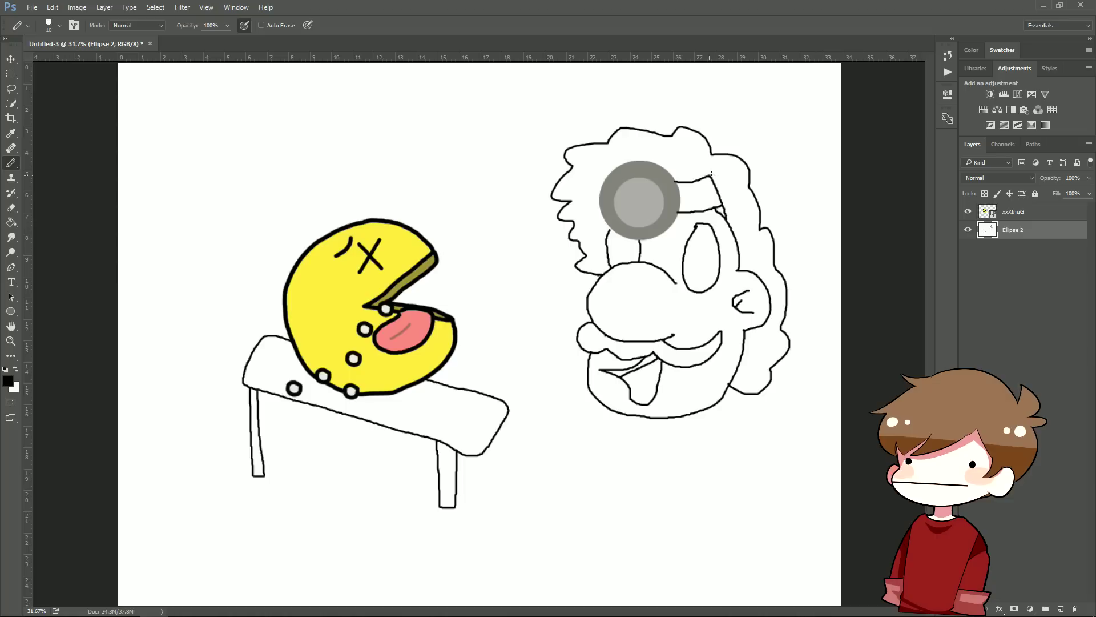
pyautogui.moveTo(711, 175); pyautogui.dragTo(743, 161)
pyautogui.click(13, 209)
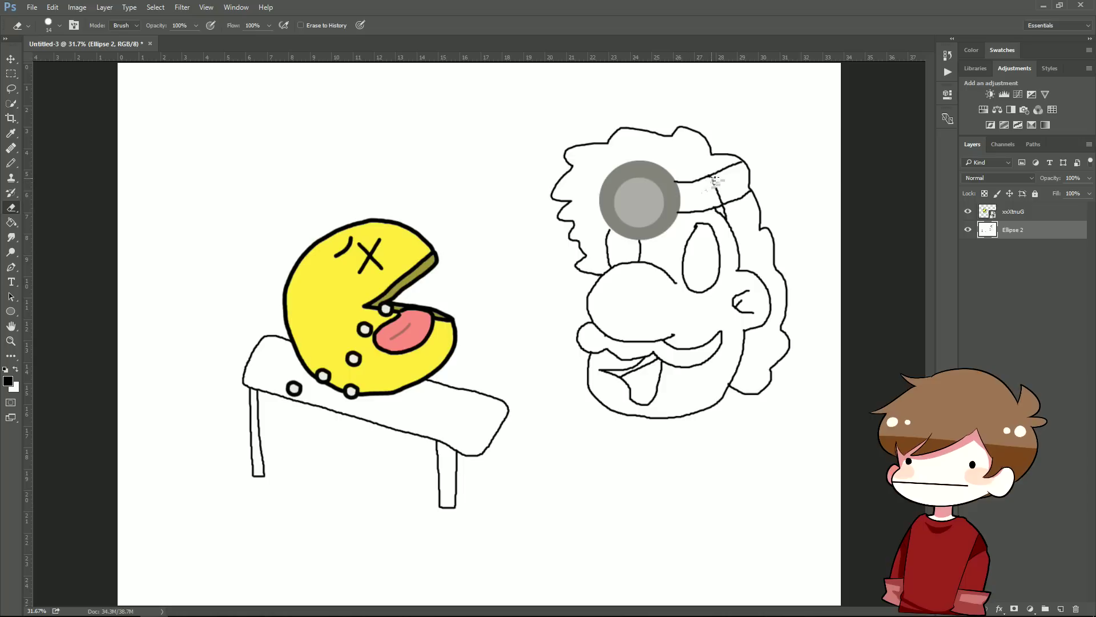
pyautogui.click(11, 133)
pyautogui.click(8, 381)
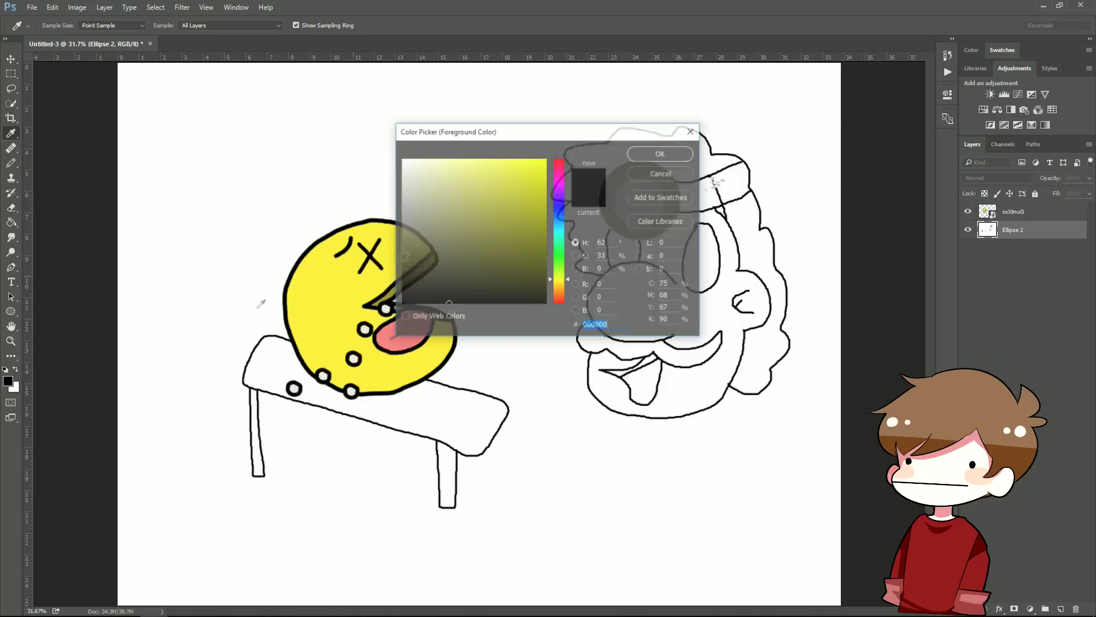
pyautogui.click(661, 153)
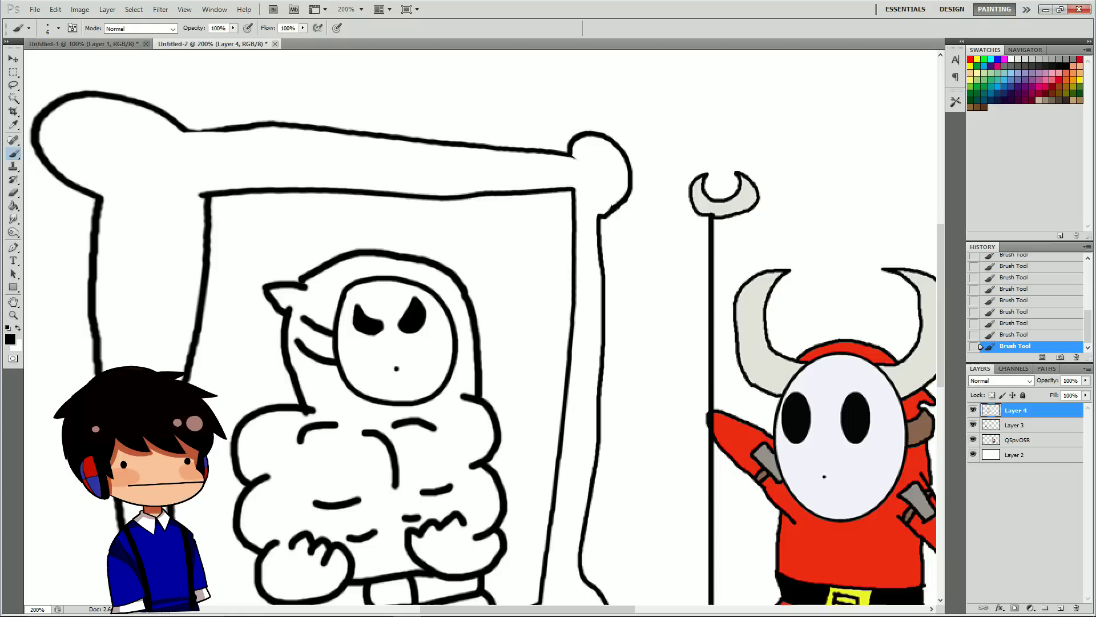
# Outline the framed figure's hood curve, left horn and ear, then zoom out to 200%.
pyautogui.moveTo(421, 282)
pyautogui.mouseDown()
pyautogui.moveTo(440, 258)
pyautogui.moveTo(440, 212)
pyautogui.moveTo(462, 236)
pyautogui.moveTo(469, 279)
pyautogui.mouseUp()
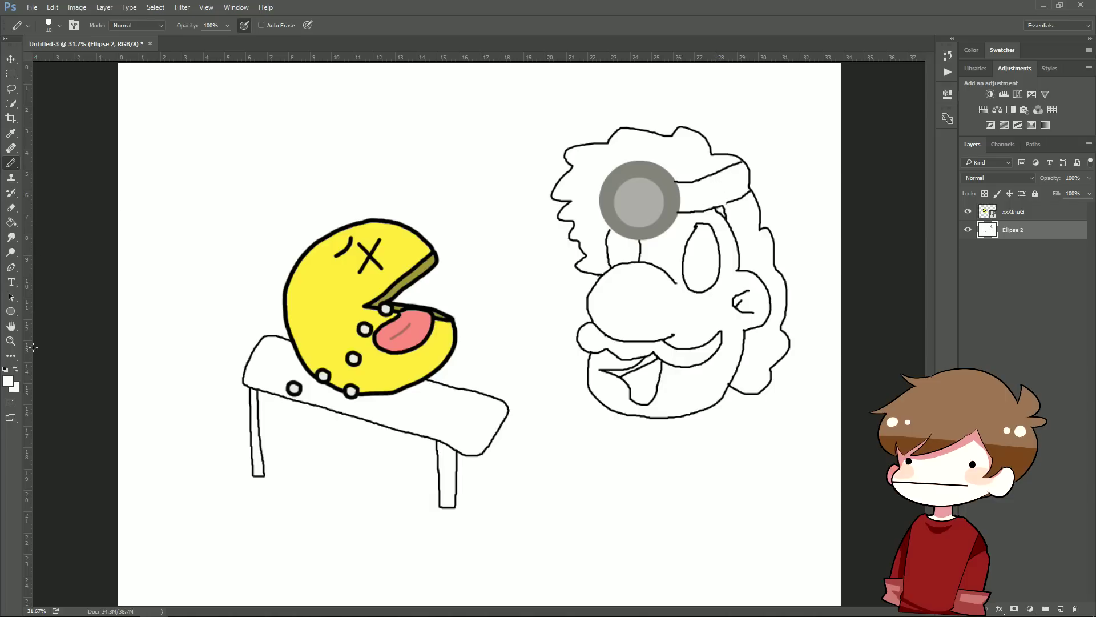
pyautogui.click(8, 380)
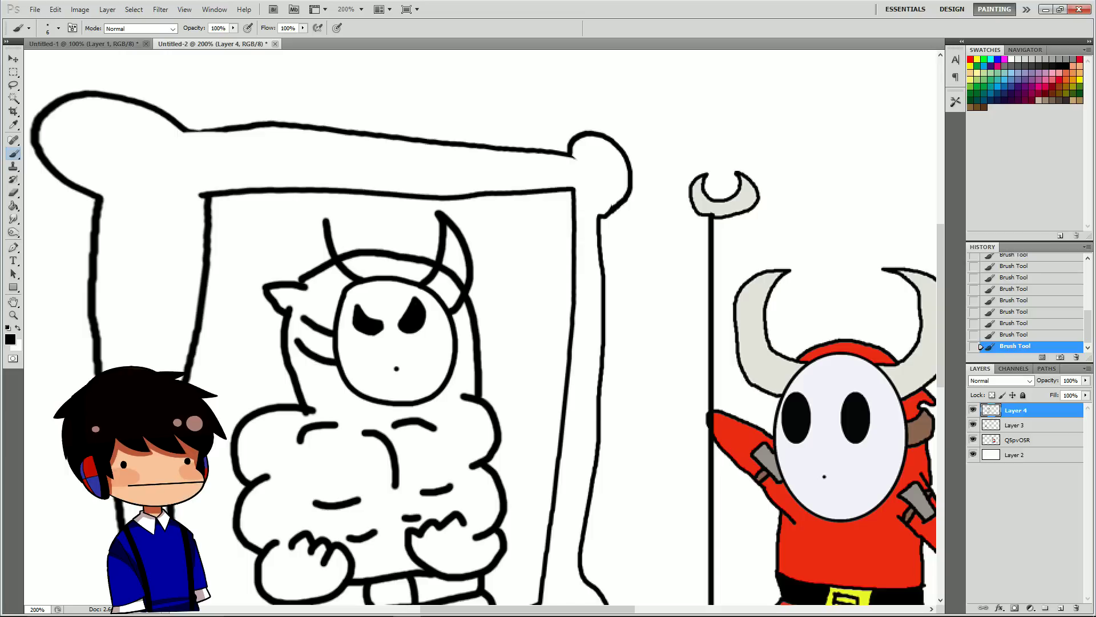
pyautogui.moveTo(323, 219)
pyautogui.mouseDown()
pyautogui.moveTo(315, 271)
pyautogui.moveTo(331, 303)
pyautogui.mouseUp()
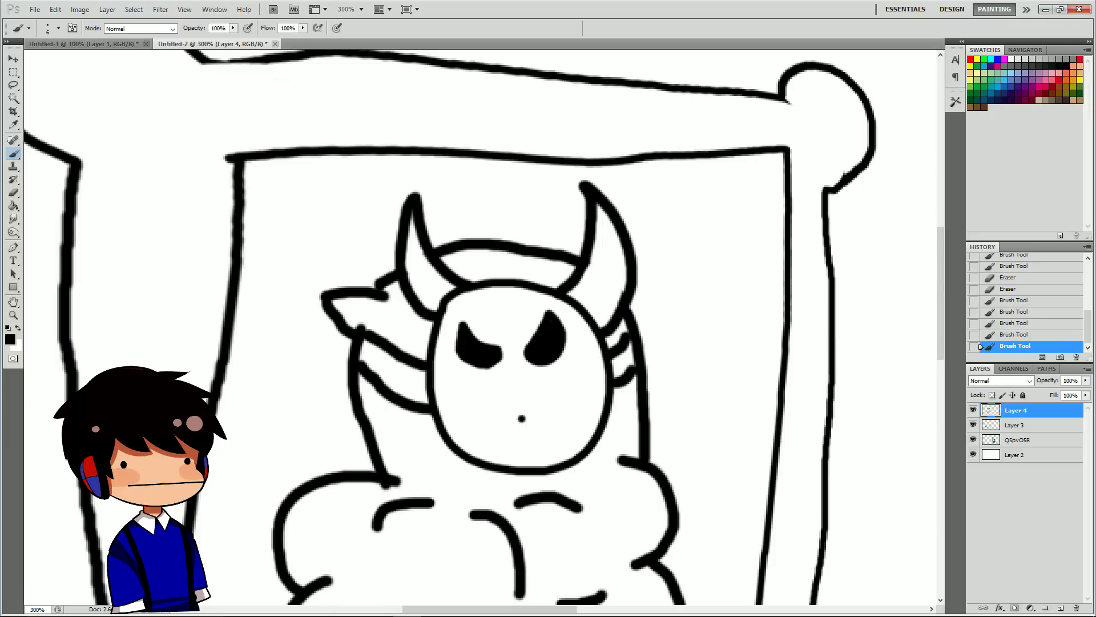
pyautogui.moveTo(628, 368); pyautogui.dragTo(636, 354)
pyautogui.press('z')
pyautogui.hotkey('ctrl', '-')
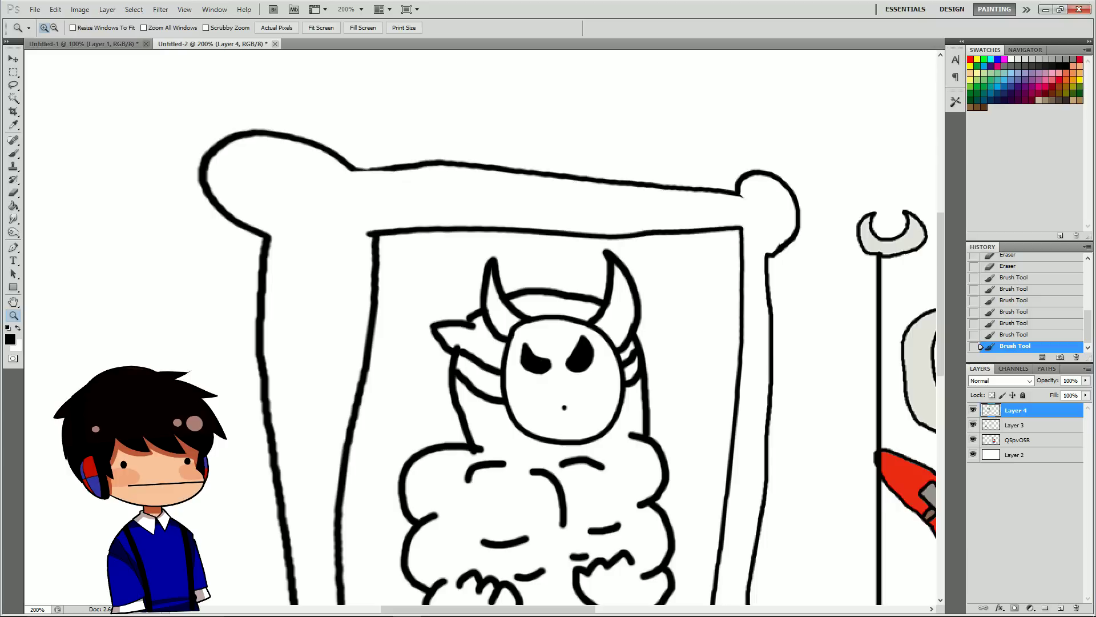
# Sample Shy Guy's robe red and bucket-fill the framed muscular figure with it.
pyautogui.hotkey('ctrl', '-')
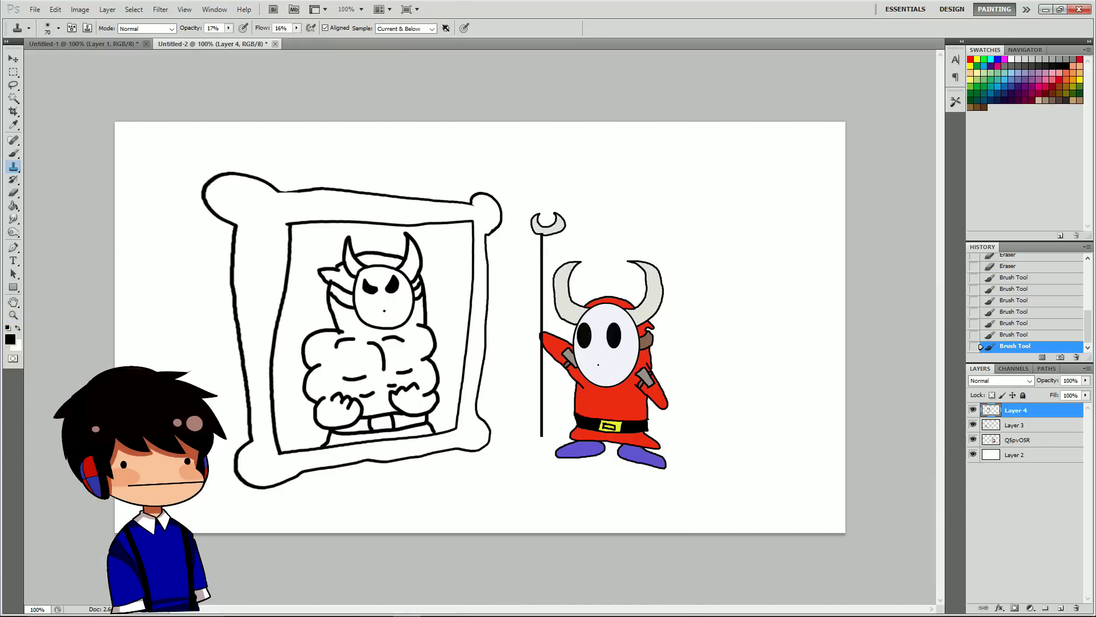
pyautogui.press('c')
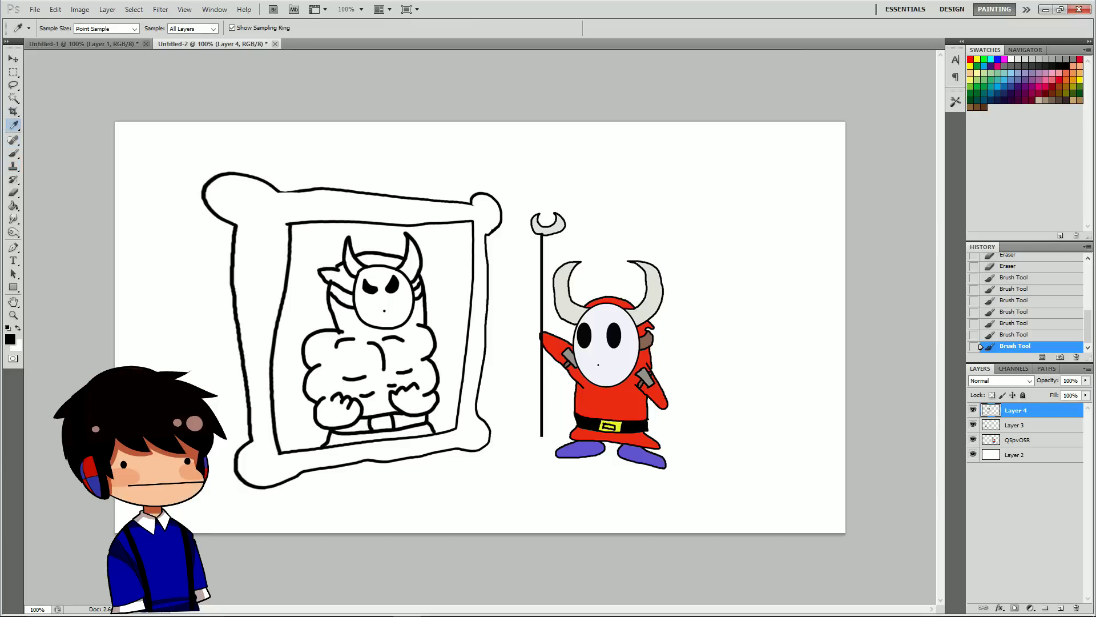
pyautogui.click(622, 407)
pyautogui.click(14, 206)
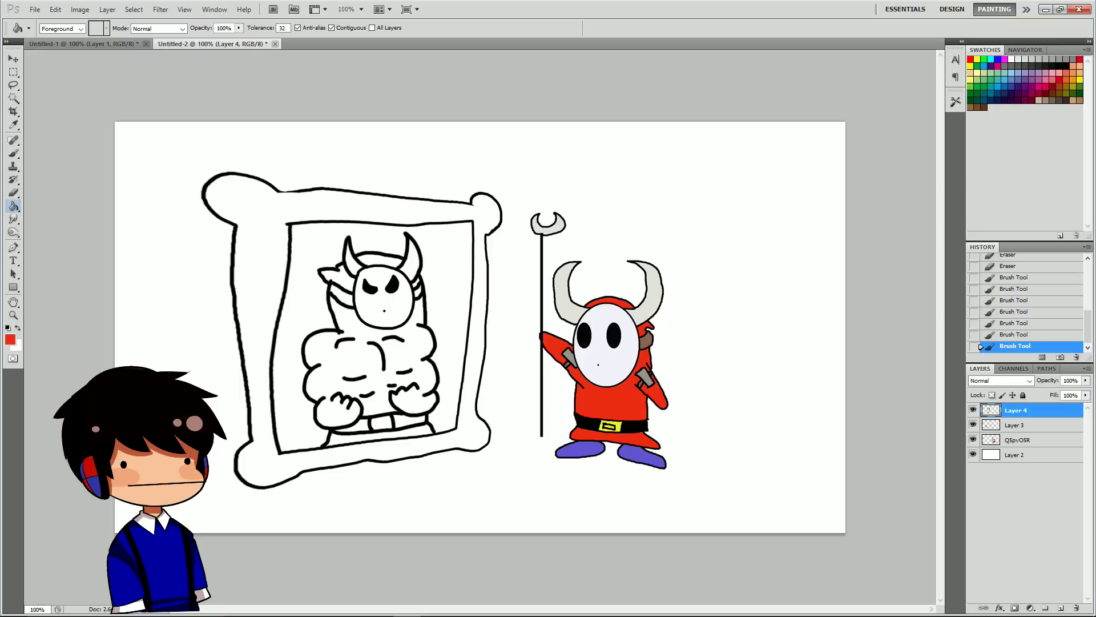
pyautogui.click(365, 354)
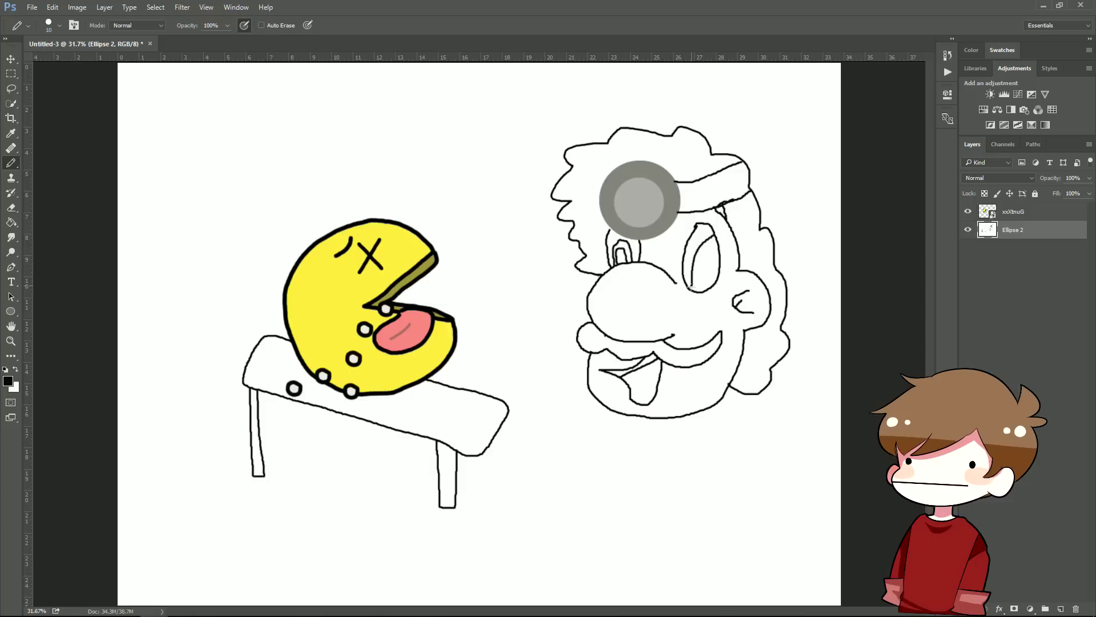
# Draw a curve in Mario's right eye and outline his nose.
pyautogui.moveTo(692, 288); pyautogui.dragTo(717, 242)
pyautogui.moveTo(644, 337)
pyautogui.mouseDown()
pyautogui.moveTo(655, 314)
pyautogui.moveTo(672, 318)
pyautogui.moveTo(673, 331)
pyautogui.mouseUp()
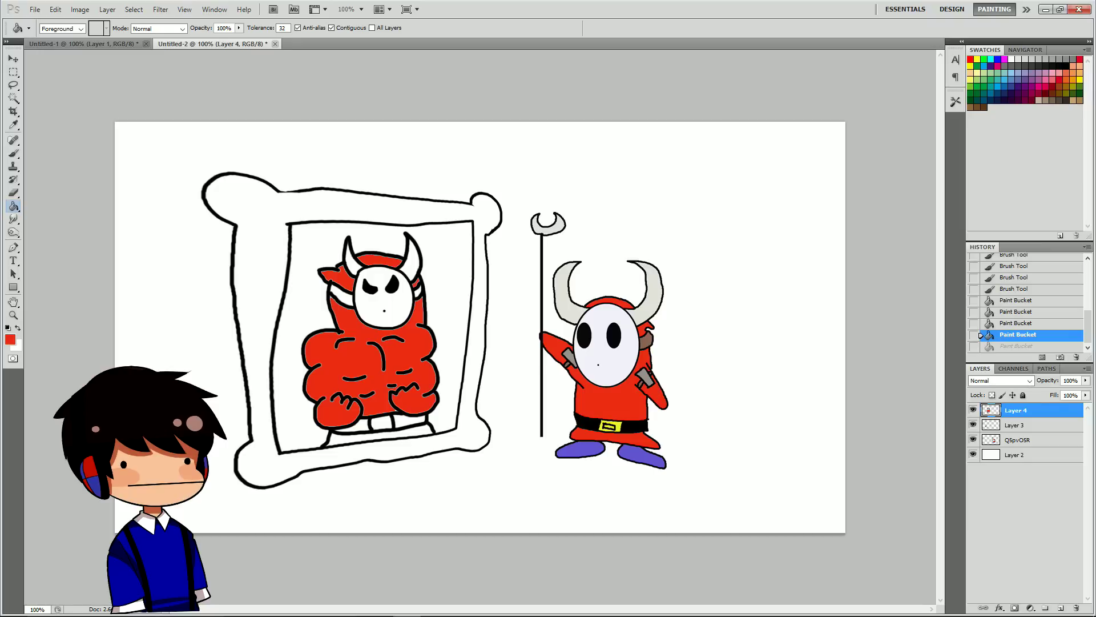
pyautogui.click(743, 171)
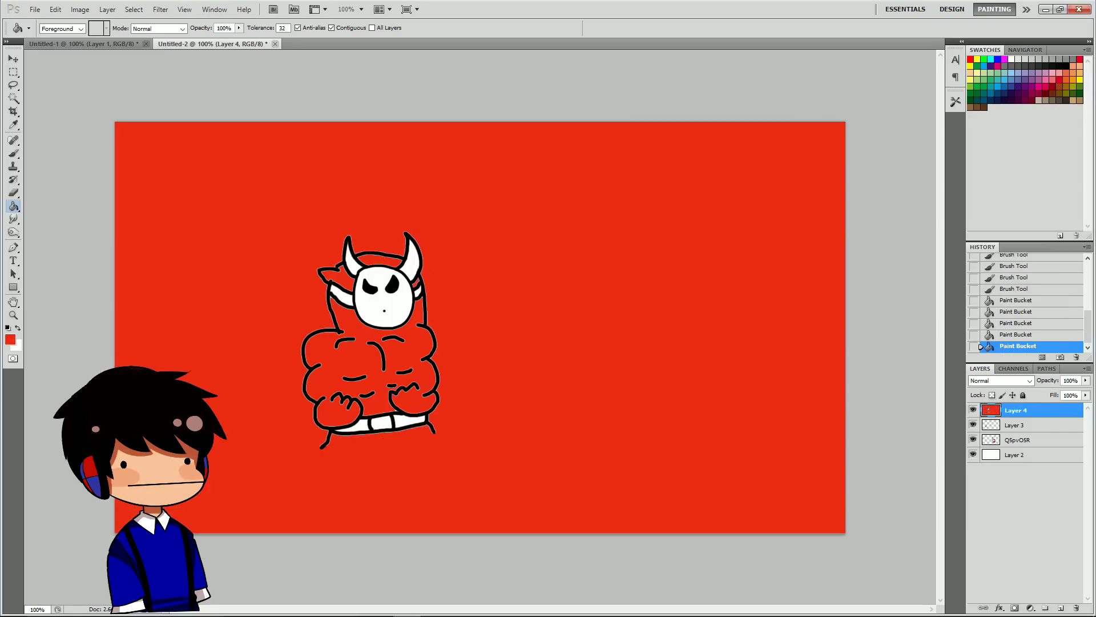
pyautogui.hotkey('ctrl', 'z')
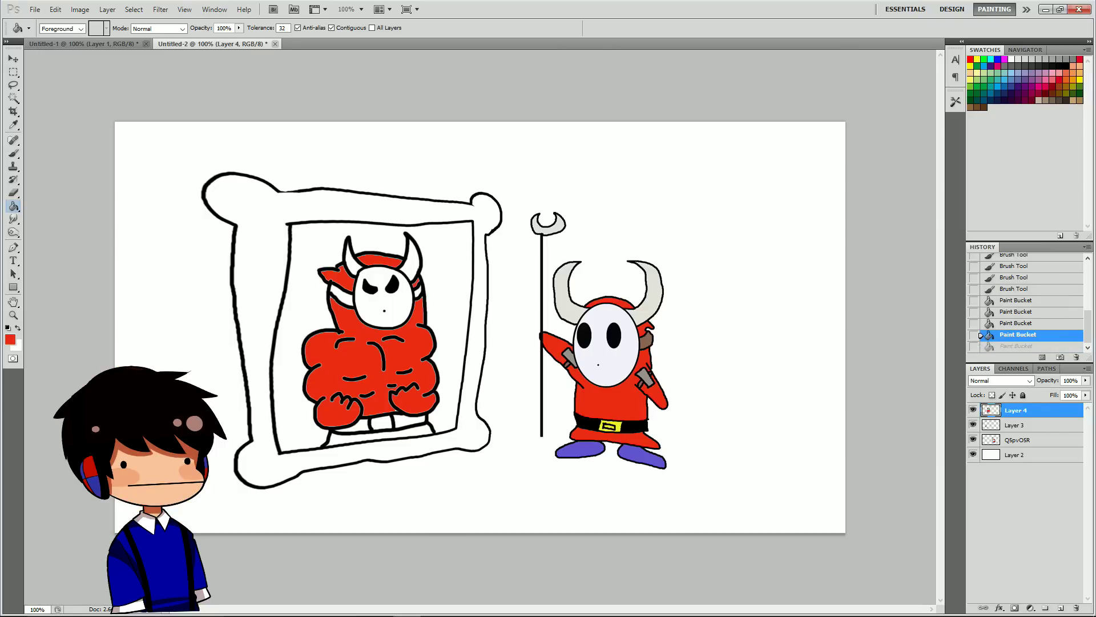
# Set the foreground colour to black and return to the Brush tool.
pyautogui.press('i')
pyautogui.click(11, 339)
pyautogui.click(618, 304)
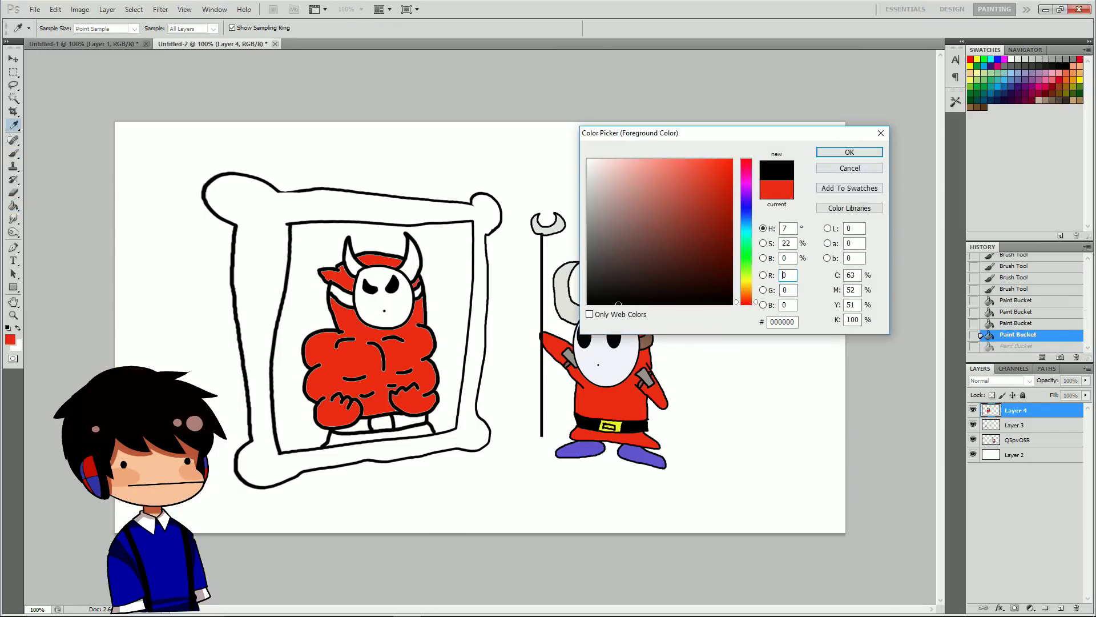
pyautogui.press('Return')
pyautogui.press('b')
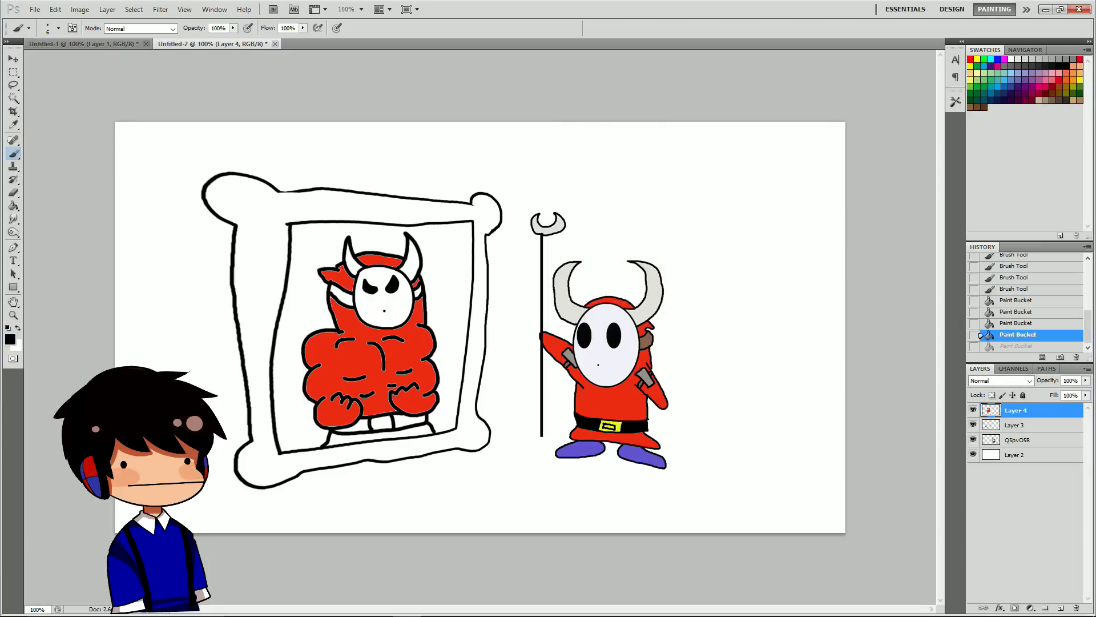
# Redraw the bottom edge of the inner picture frame and zoom in to check it.
pyautogui.moveTo(327, 448); pyautogui.dragTo(436, 438)
pyautogui.press('z')
pyautogui.hotkey('ctrl', '-')
pyautogui.hotkey('ctrl', '+')
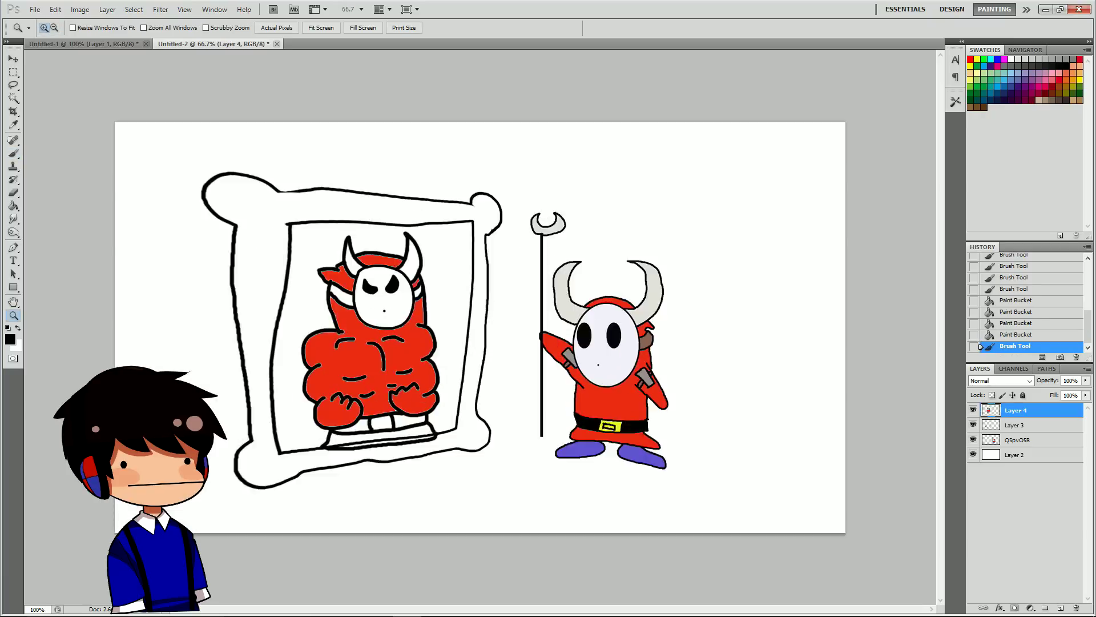
pyautogui.hotkey('ctrl', '+')
# Fill the mirror glass with light grey at 24% opacity.
pyautogui.press('g')
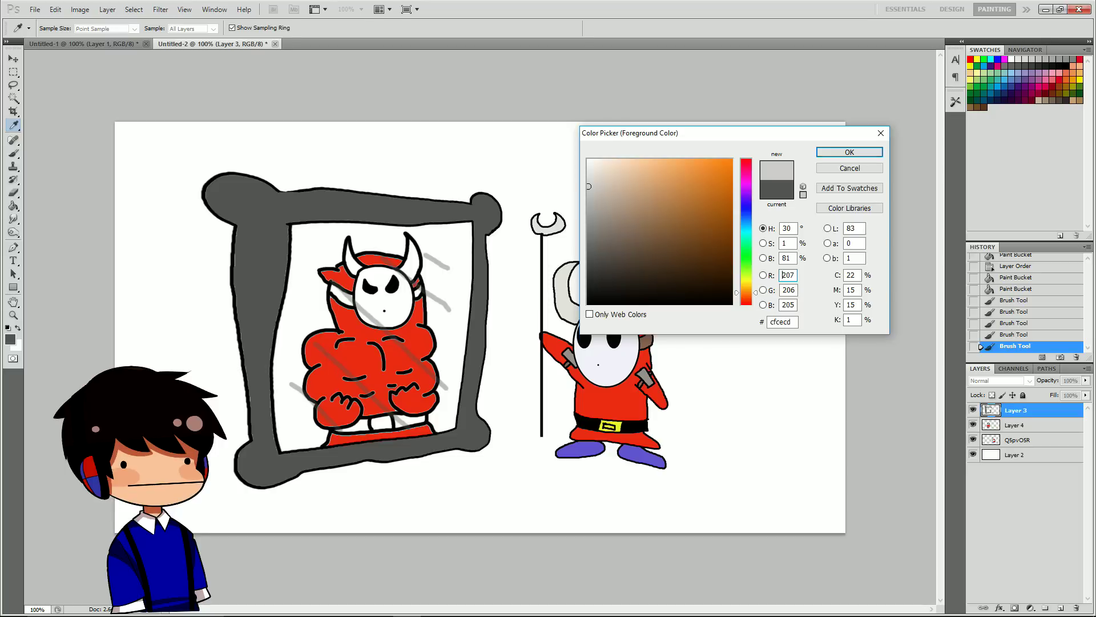
pyautogui.press('Return')
pyautogui.click(371, 343)
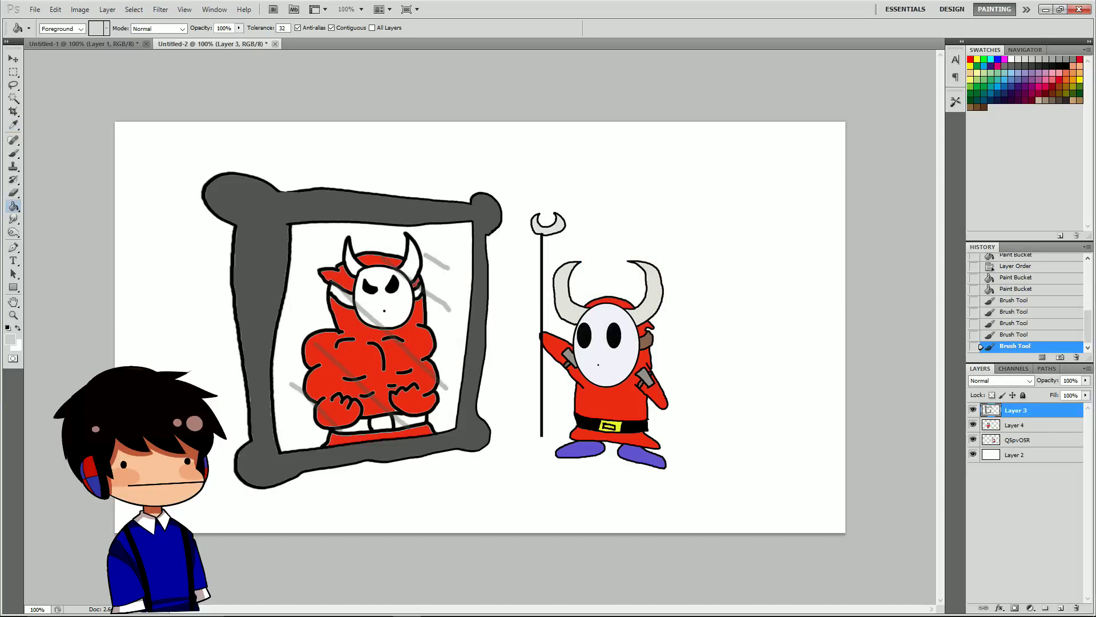
pyautogui.press('2')
pyautogui.press('4')
pyautogui.click(371, 343)
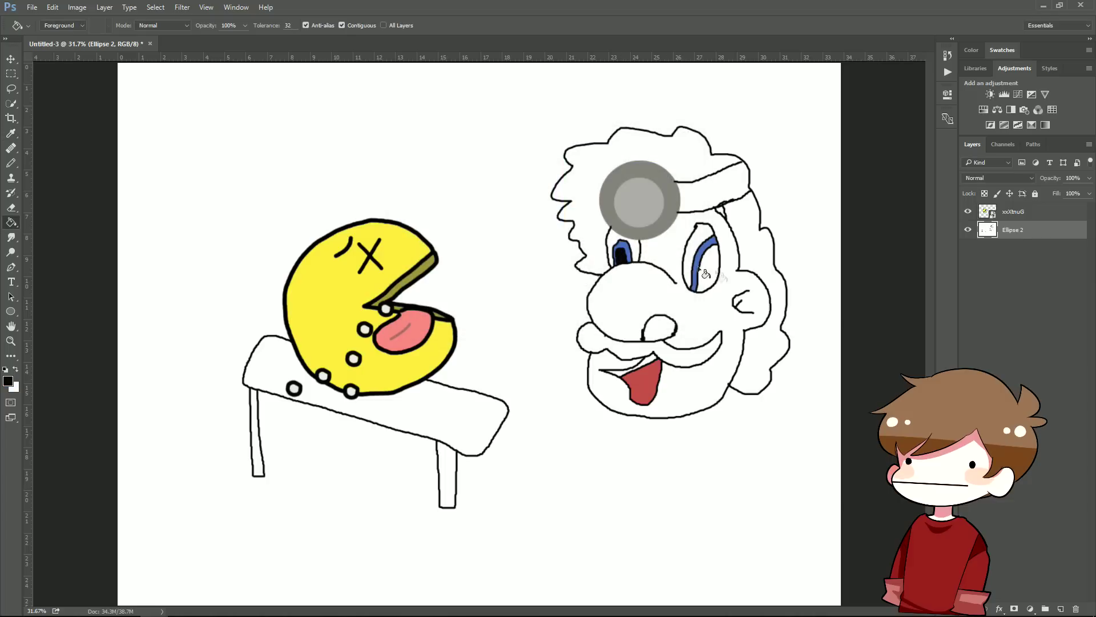
# Fill Mario's right pupil dark and his moustache black.
pyautogui.click(708, 274)
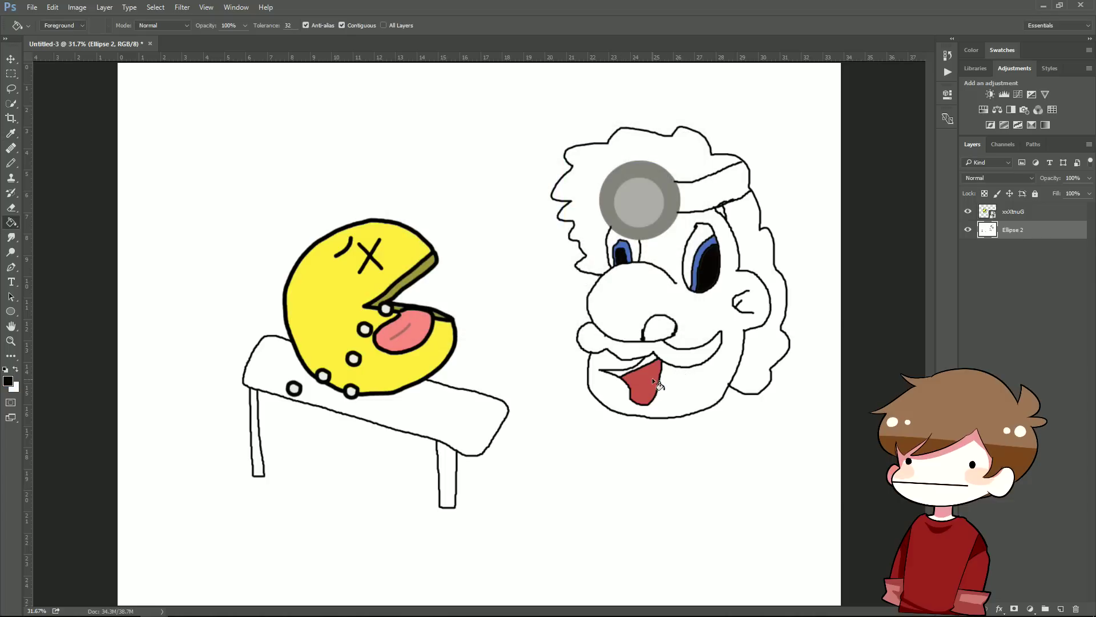
pyautogui.click(661, 329)
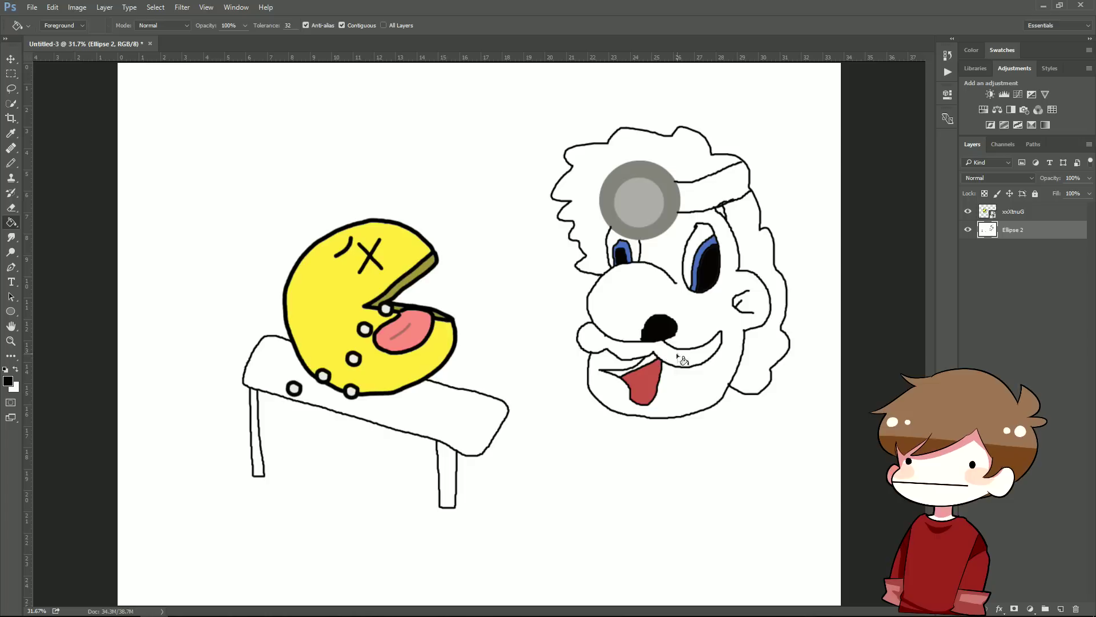
pyautogui.click(676, 351)
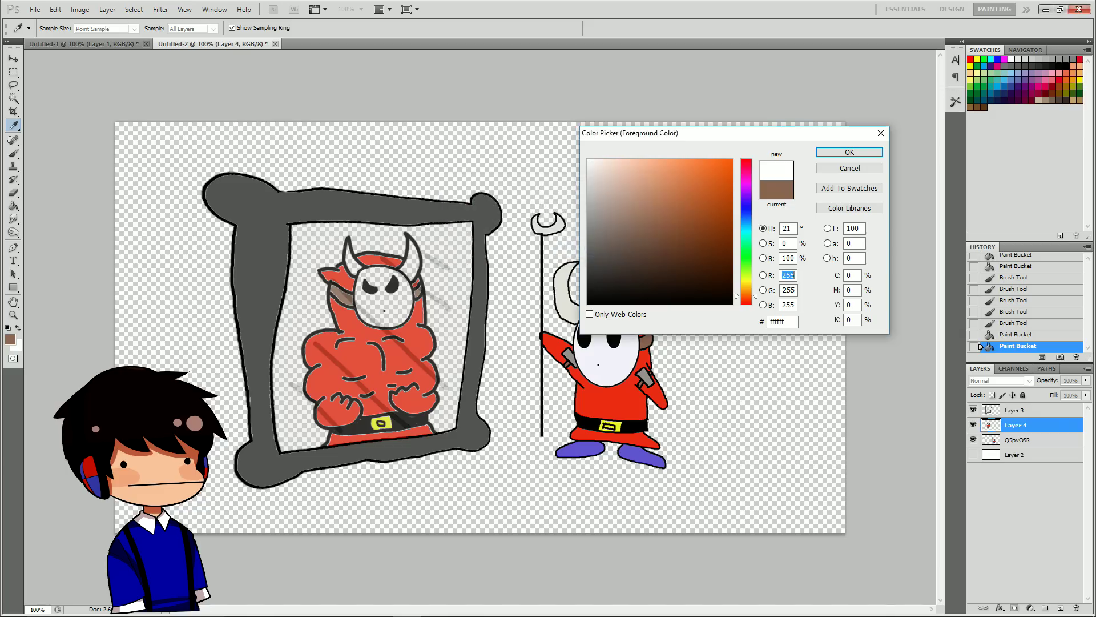
# Fill the reflected mask white, then select Layer 2 and keep the white background hidden.
pyautogui.press('Return')
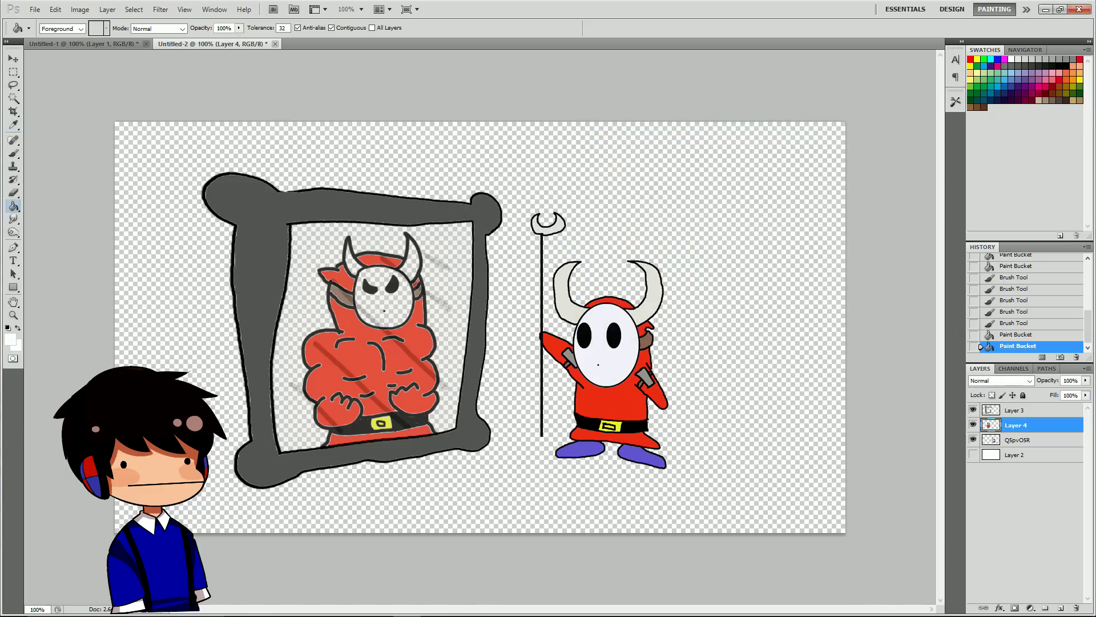
pyautogui.click(371, 308)
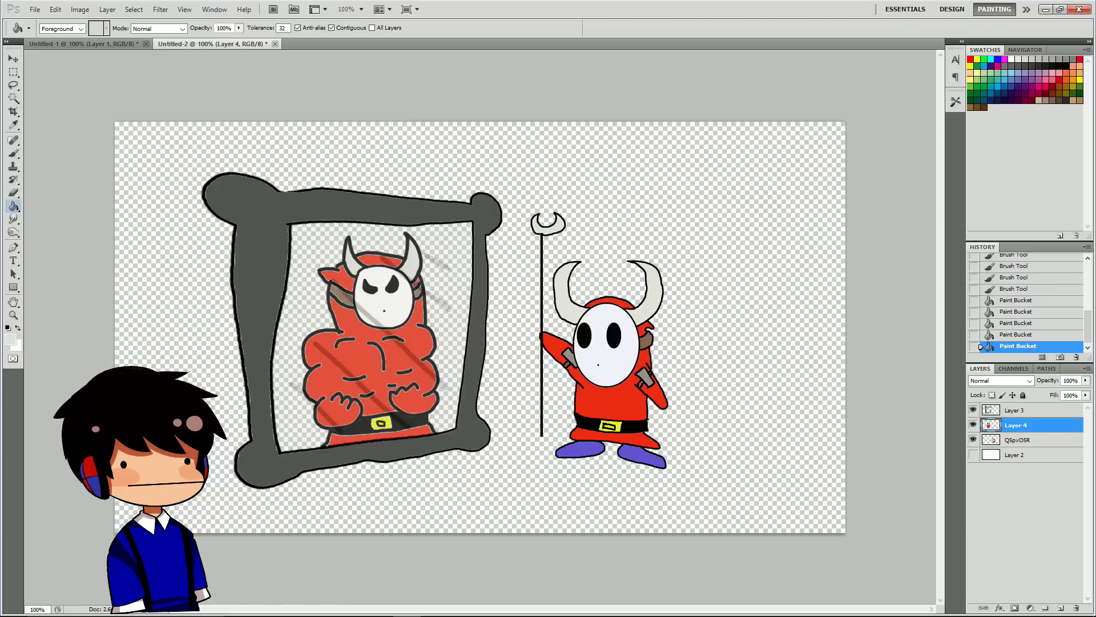
pyautogui.click(1016, 455)
pyautogui.click(973, 454)
pyautogui.click(973, 454)
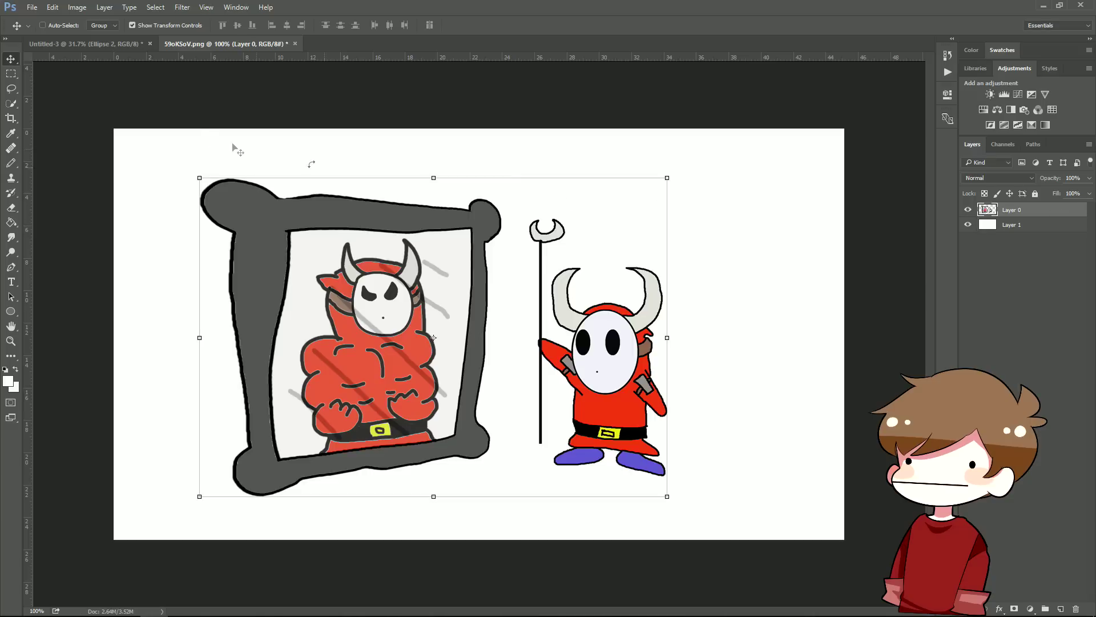
# Switch to the Pencil tool.
pyautogui.click(11, 163)
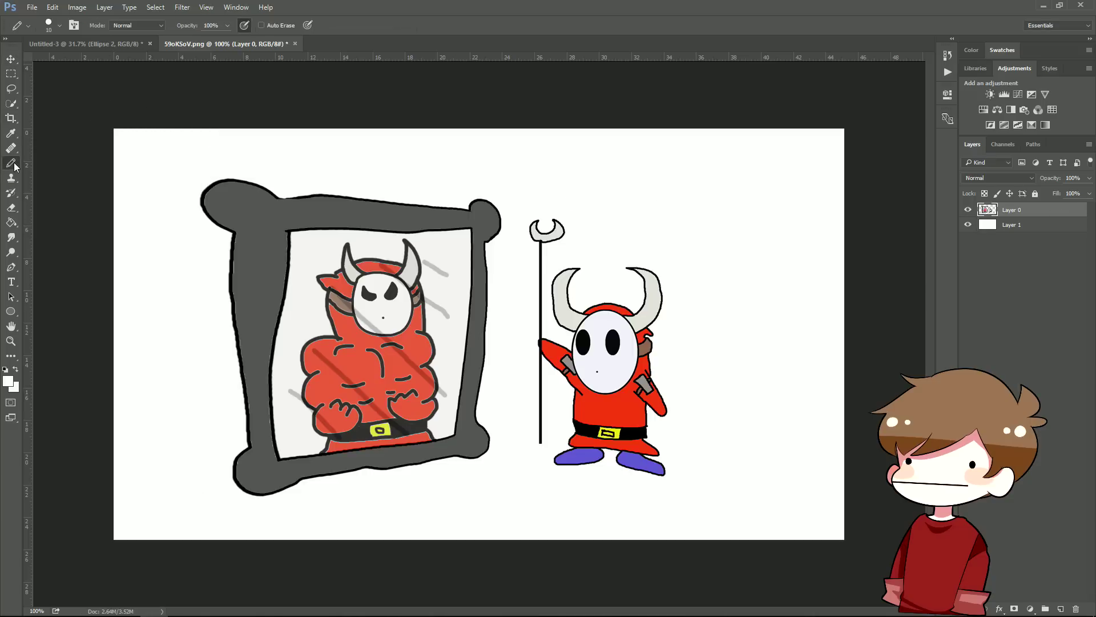
# Open the foreground Color Picker.
pyautogui.click(8, 381)
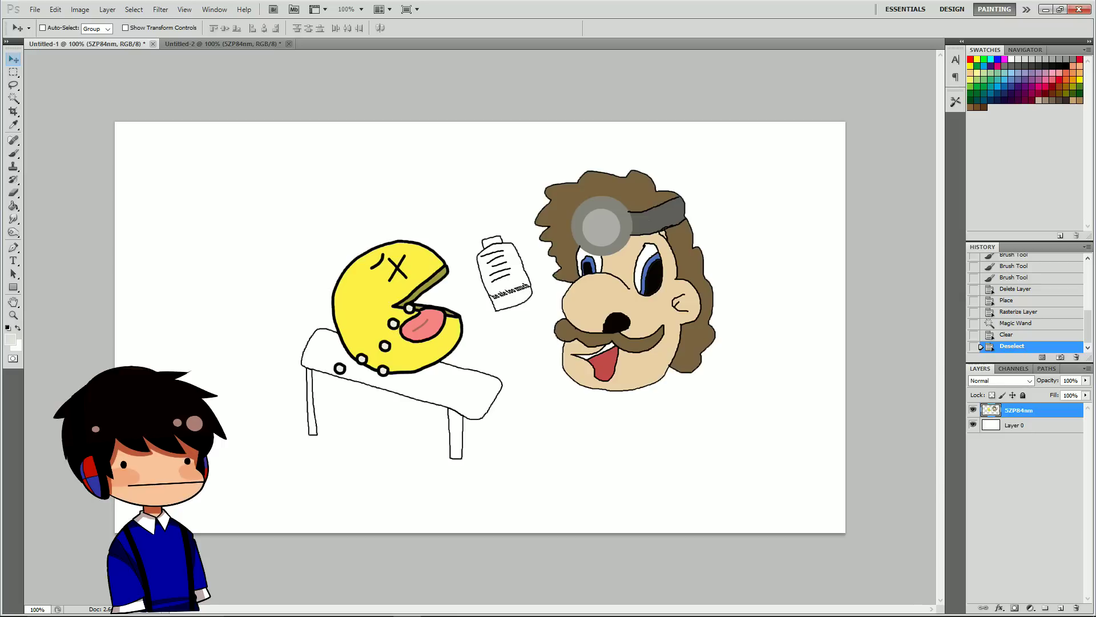
# On Layer 0, draw an S-shaped cliff edge at the right, redoing a bad stroke.
pyautogui.click(1022, 425)
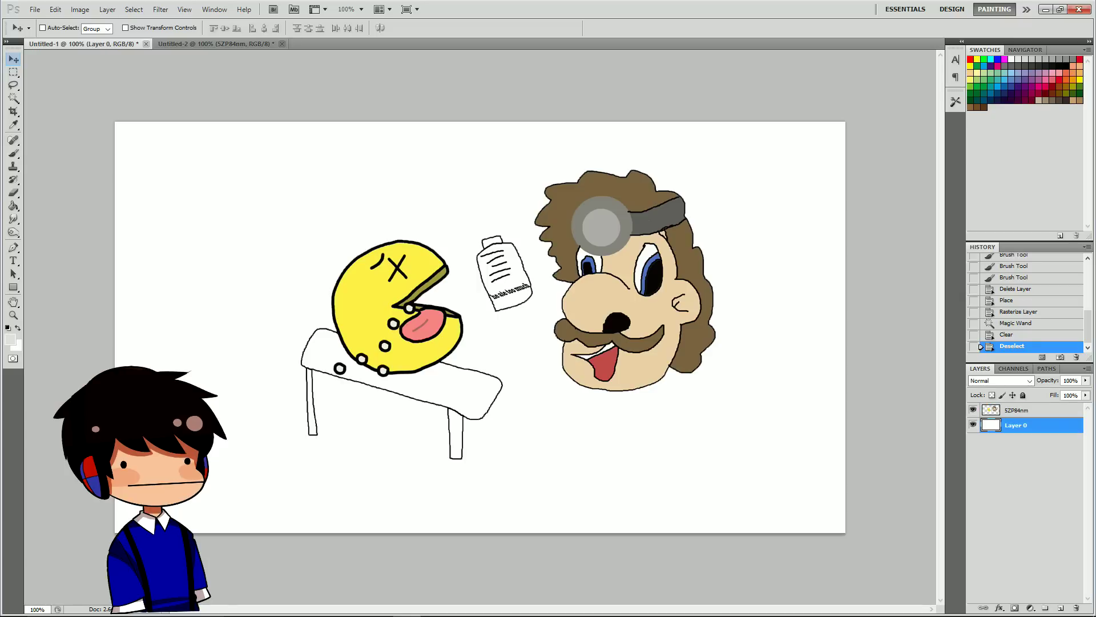
pyautogui.press('b')
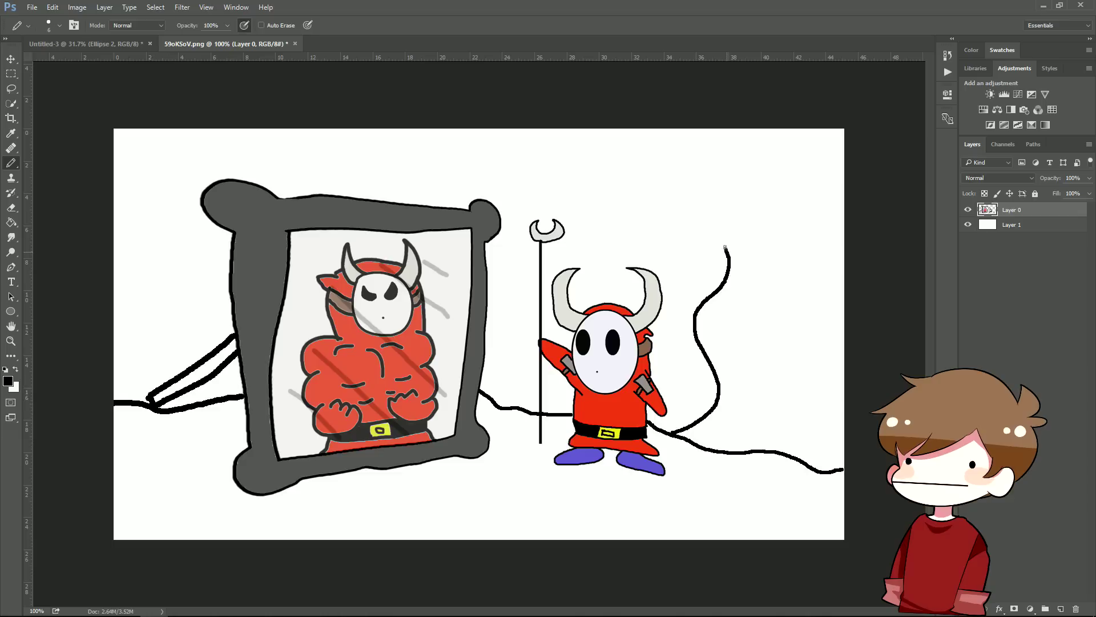
pyautogui.moveTo(726, 263); pyautogui.dragTo(735, 227)
pyautogui.hotkey('ctrl', 'alt', 'z')
pyautogui.hotkey('ctrl', 'alt', 'z')
pyautogui.hotkey('ctrl', 'alt', 'z')
pyautogui.moveTo(764, 219)
pyautogui.mouseDown()
pyautogui.moveTo(721, 244)
pyautogui.moveTo(749, 274)
pyautogui.moveTo(704, 316)
pyautogui.moveTo(746, 355)
pyautogui.moveTo(742, 382)
pyautogui.moveTo(661, 426)
pyautogui.mouseUp()
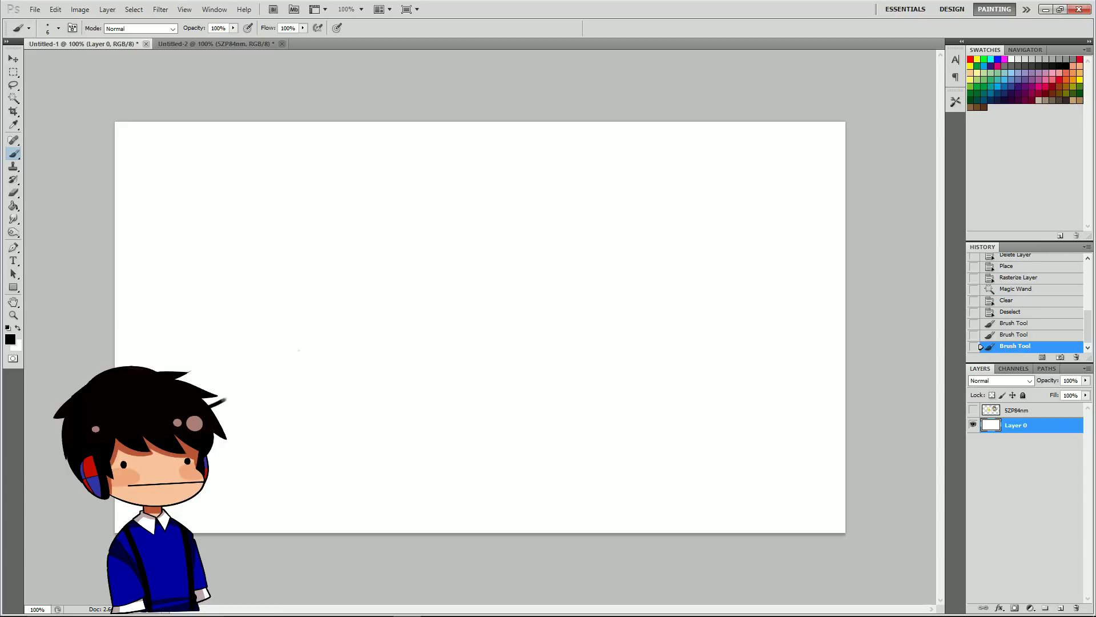
# Draw the curved ground line rising up and to the right behind Shy Guy.
pyautogui.moveTo(212, 404); pyautogui.dragTo(308, 287)
pyautogui.hotkey('ctrl', 'z')
pyautogui.moveTo(205, 403)
pyautogui.mouseDown()
pyautogui.moveTo(273, 377)
pyautogui.moveTo(321, 324)
pyautogui.moveTo(348, 226)
pyautogui.moveTo(392, 207)
pyautogui.moveTo(474, 221)
pyautogui.moveTo(547, 281)
pyautogui.mouseUp()
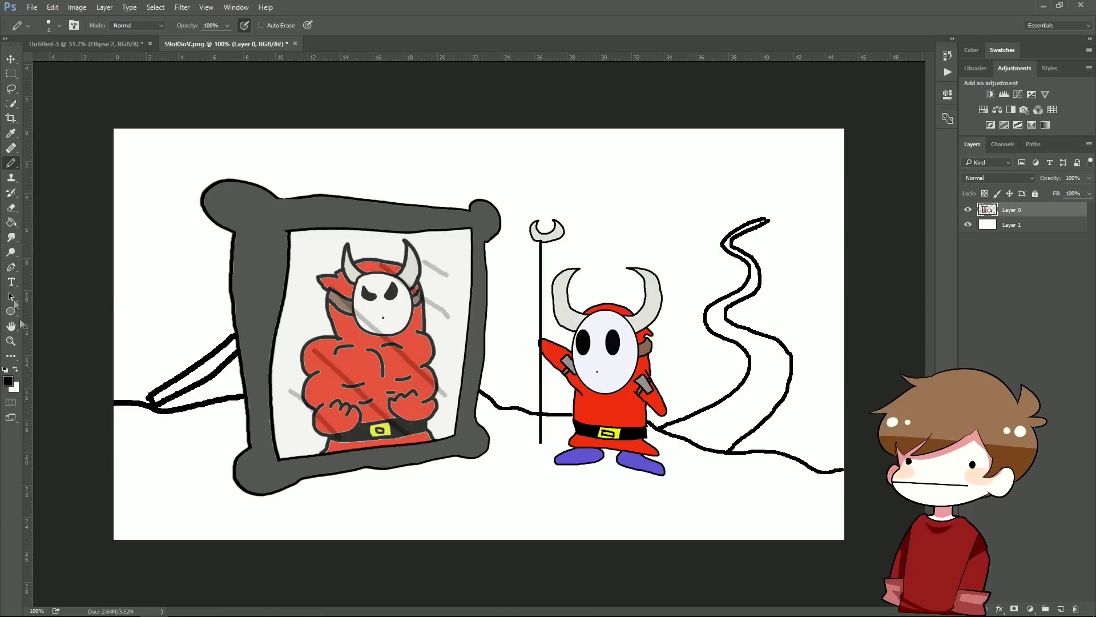
pyautogui.click(11, 341)
# Extend the crater rim line and draw left and right mountain slopes around the path.
pyautogui.click(767, 202)
pyautogui.click(780, 193)
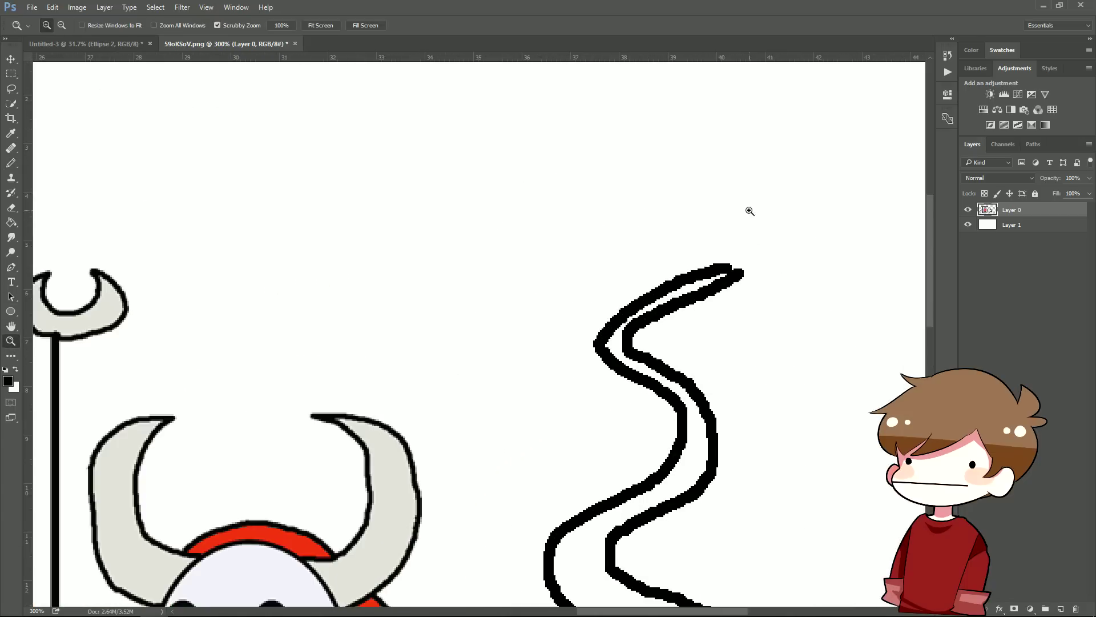
pyautogui.scroll(1, 749, 211)
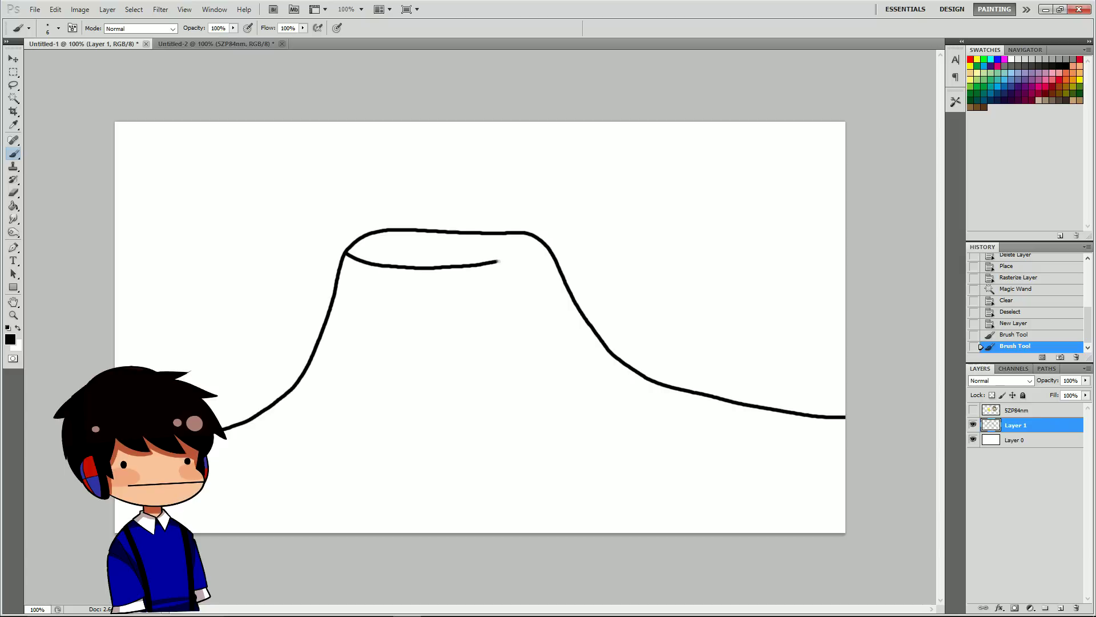
pyautogui.moveTo(498, 261); pyautogui.dragTo(550, 249)
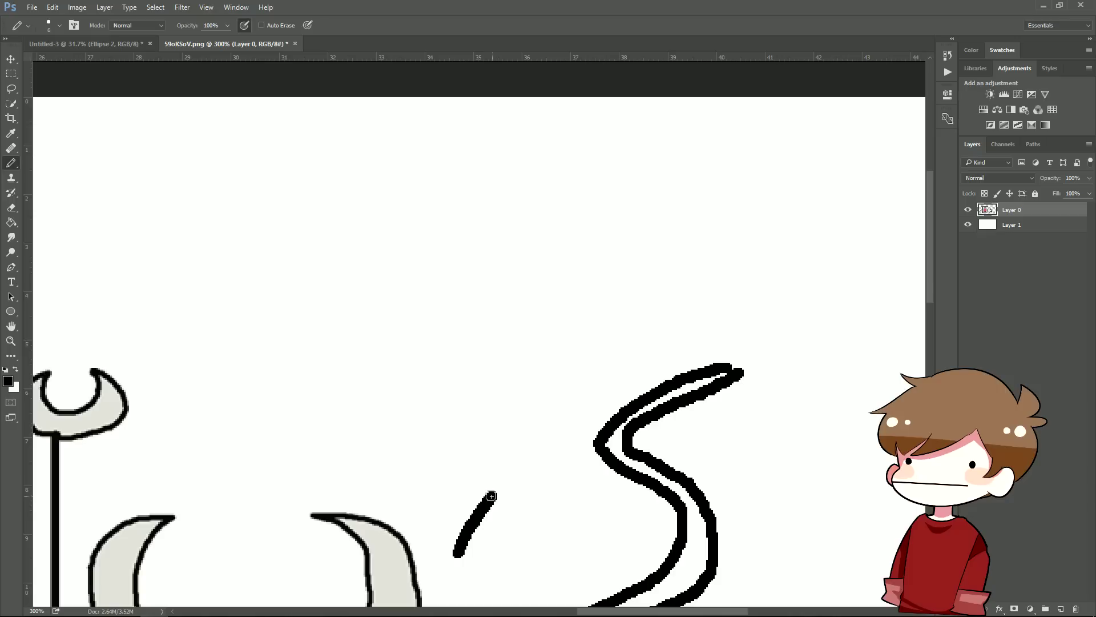
pyautogui.moveTo(484, 505); pyautogui.dragTo(492, 497)
pyautogui.hotkey('ctrl', 'z')
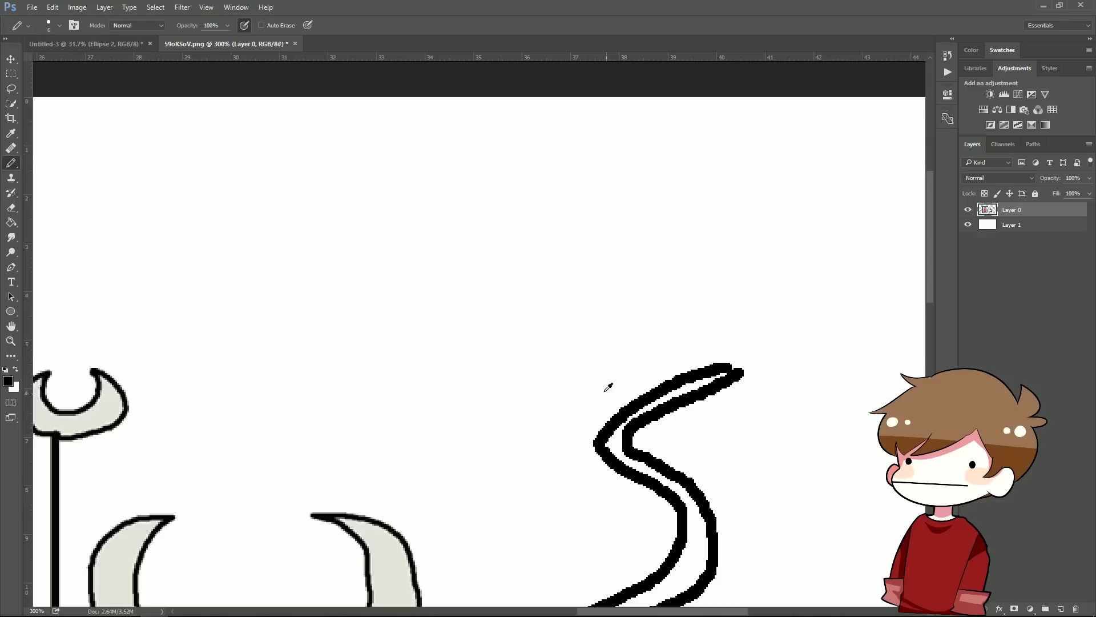
pyautogui.scroll(-2, 597, 377)
pyautogui.scroll(-2, 599, 379)
pyautogui.scroll(-3, 599, 379)
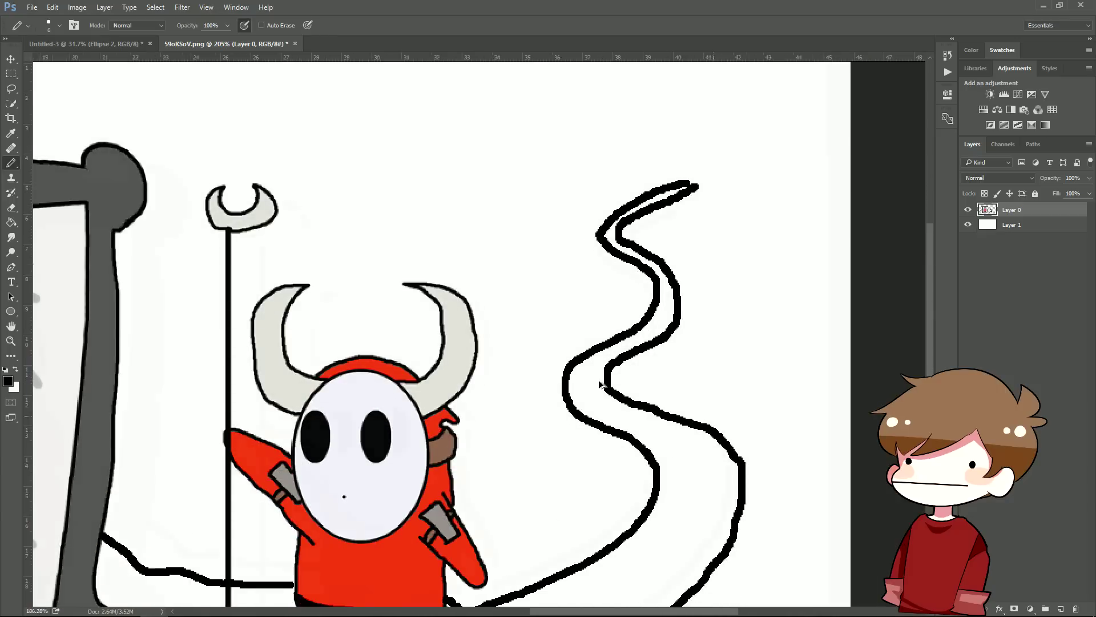
pyautogui.scroll(-3, 599, 382)
pyautogui.scroll(1, 600, 384)
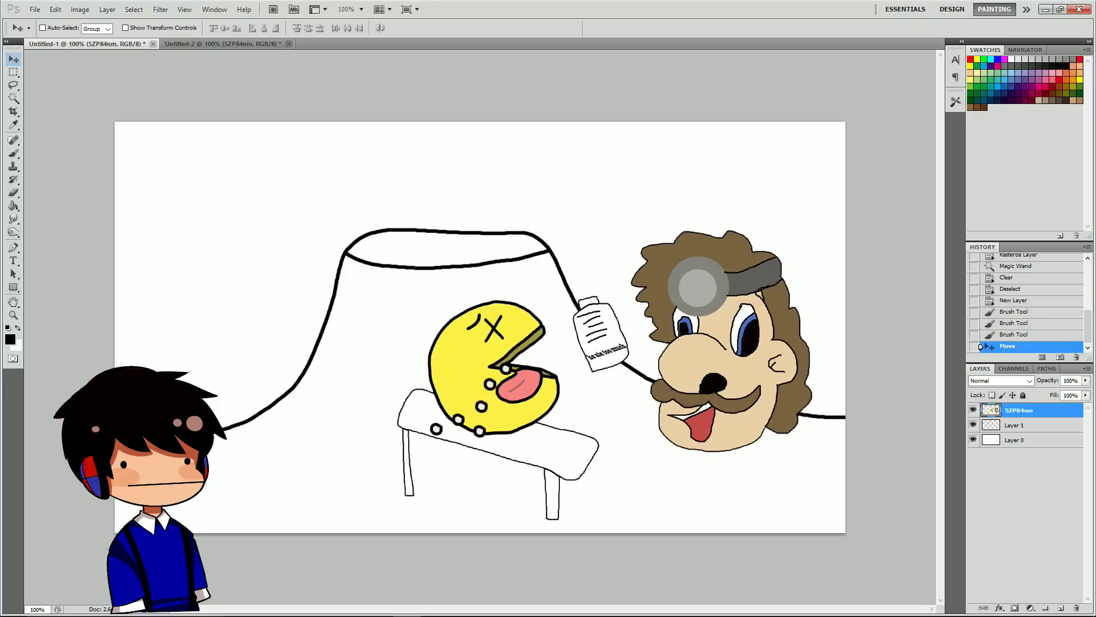
pyautogui.moveTo(601, 271); pyautogui.dragTo(534, 351)
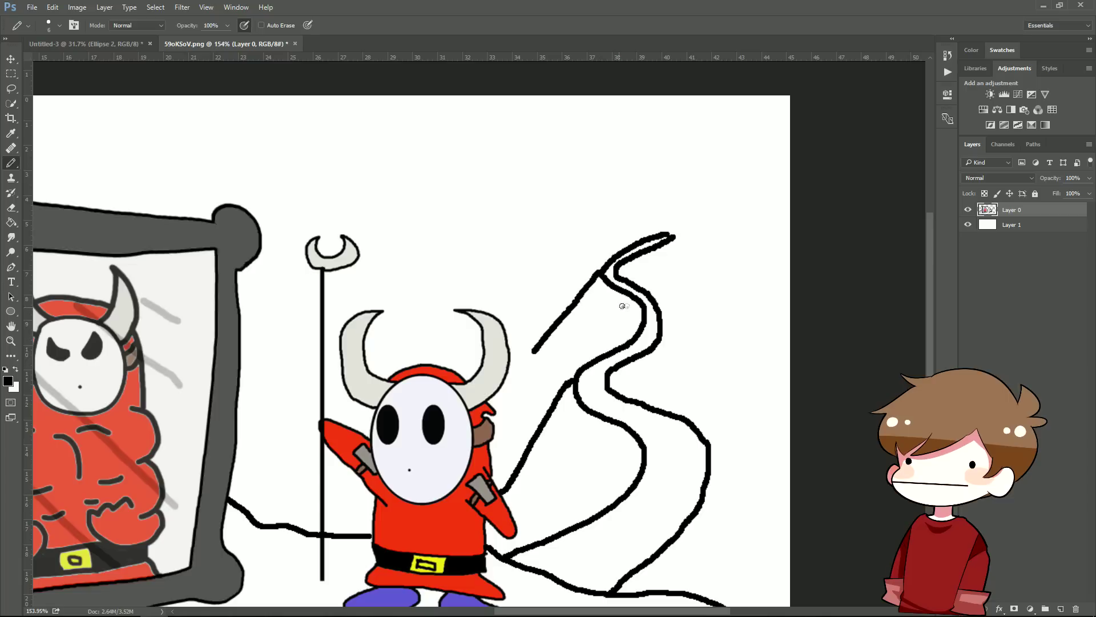
pyautogui.moveTo(677, 240); pyautogui.dragTo(733, 291)
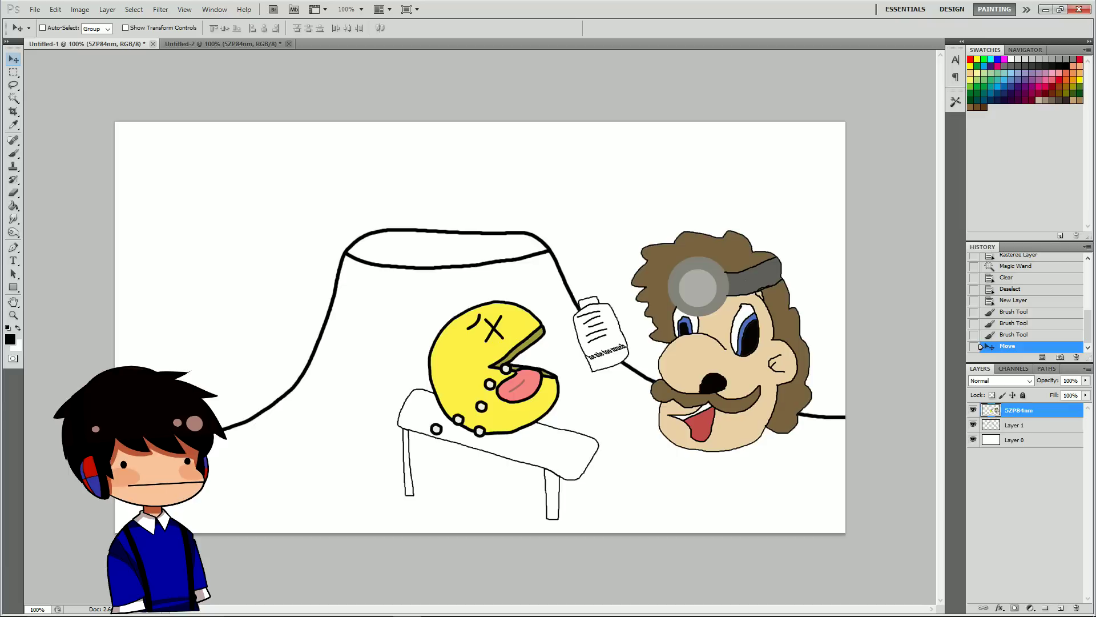
# Nudge the Layer 1 volcano outline, then add a long mountain slope line with a hooked end.
pyautogui.click(1016, 425)
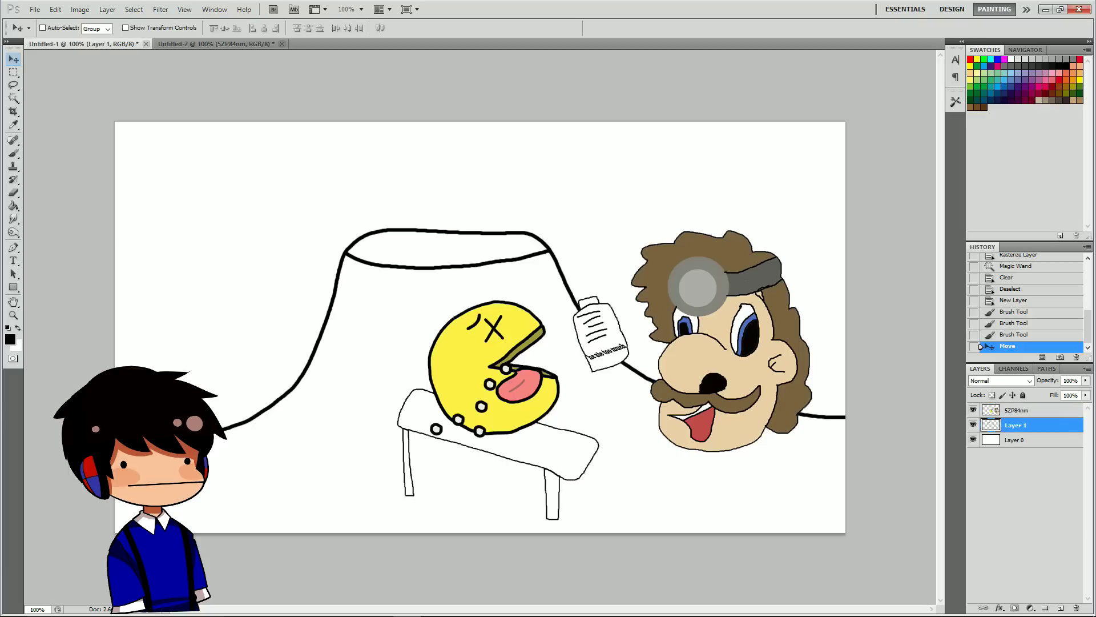
pyautogui.moveTo(400, 286)
pyautogui.mouseDown()
pyautogui.moveTo(393, 292)
pyautogui.moveTo(411, 266)
pyautogui.mouseUp()
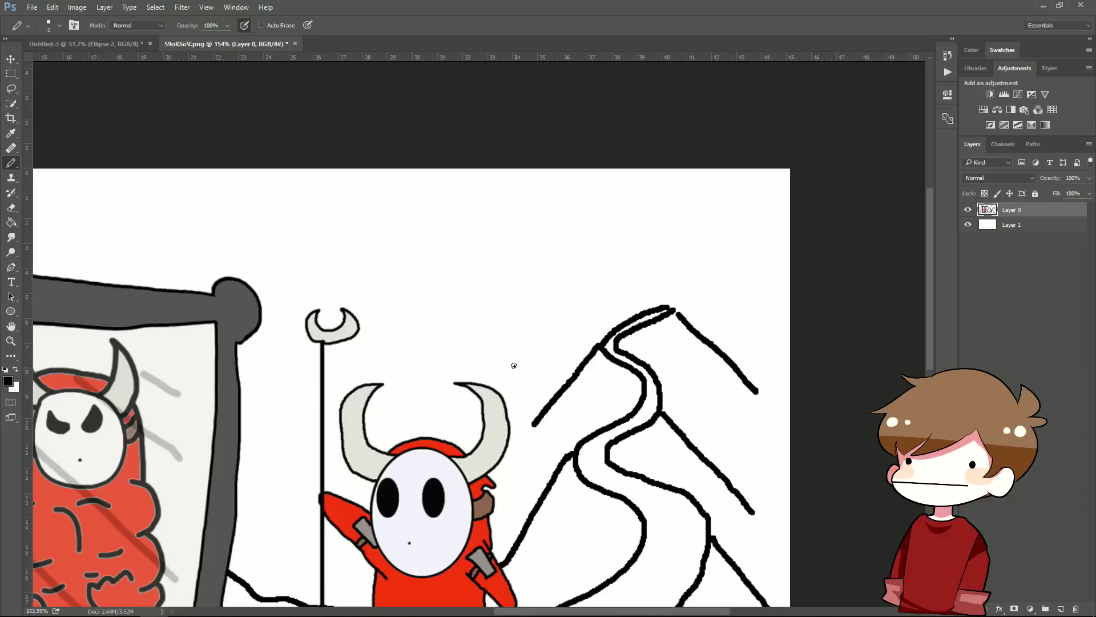
pyautogui.moveTo(514, 367)
pyautogui.mouseDown()
pyautogui.moveTo(610, 217)
pyautogui.moveTo(616, 231)
pyautogui.moveTo(630, 219)
pyautogui.moveTo(638, 231)
pyautogui.moveTo(707, 226)
pyautogui.moveTo(794, 334)
pyautogui.mouseUp()
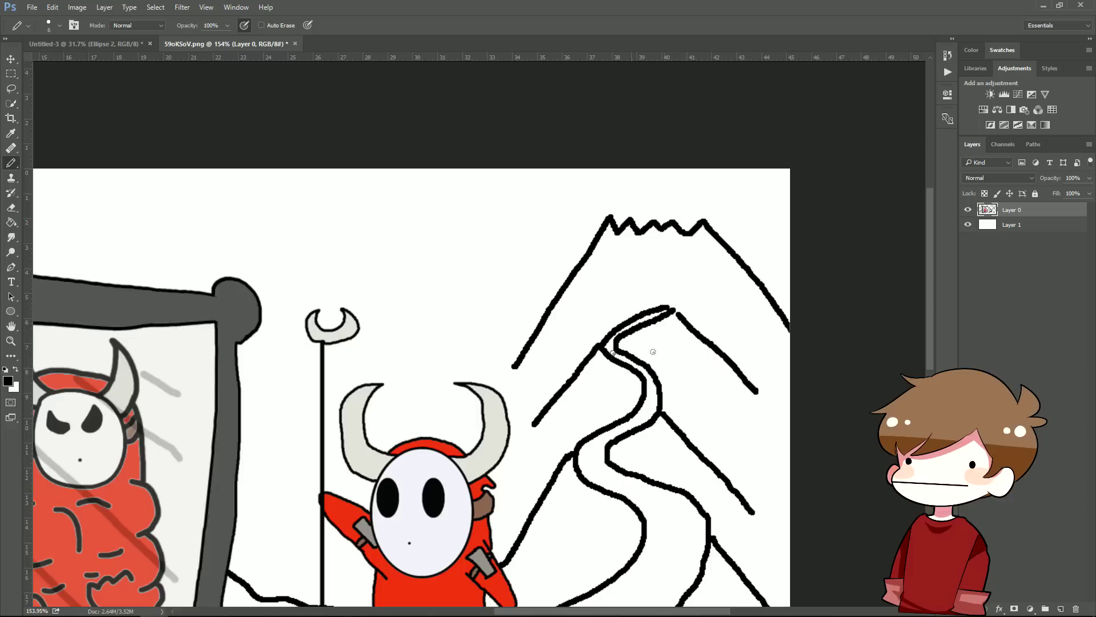
pyautogui.moveTo(513, 367); pyautogui.dragTo(549, 404)
pyautogui.moveTo(756, 391); pyautogui.dragTo(794, 435)
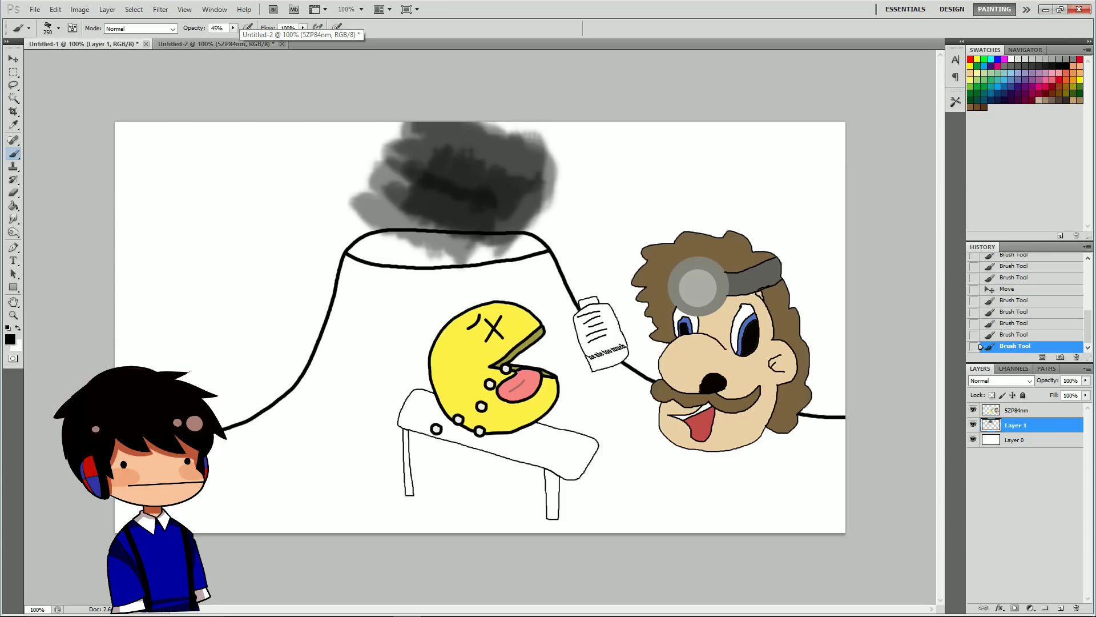
# Brush dark smoke above the crater, then step back in History to remove it.
pyautogui.moveTo(389, 206); pyautogui.dragTo(491, 171)
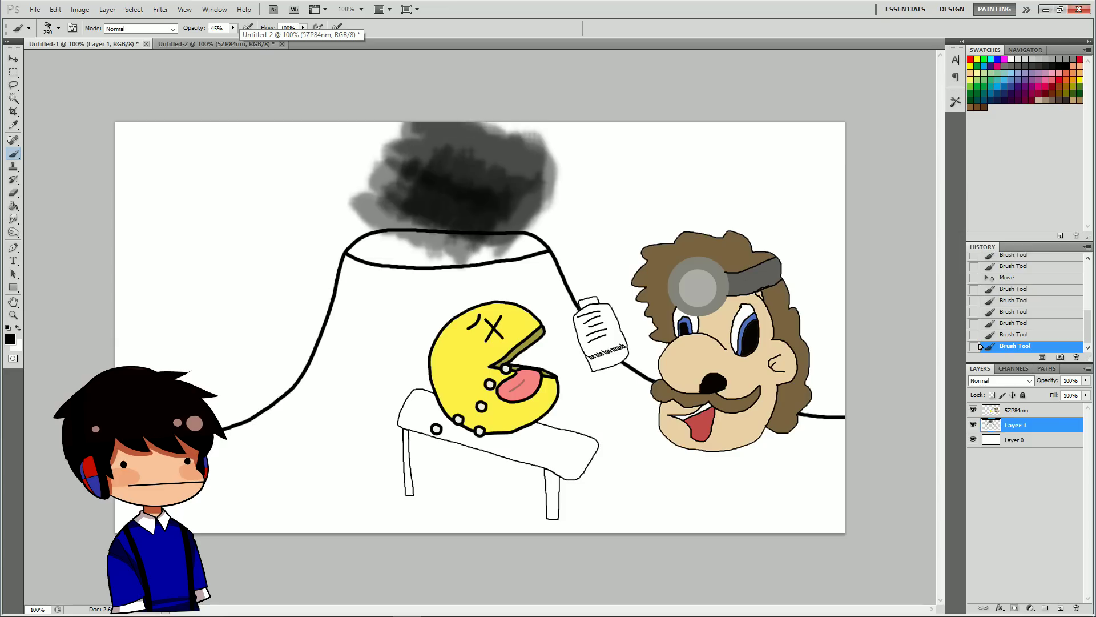
pyautogui.moveTo(366, 160); pyautogui.dragTo(502, 137)
pyautogui.moveTo(411, 160); pyautogui.dragTo(543, 143)
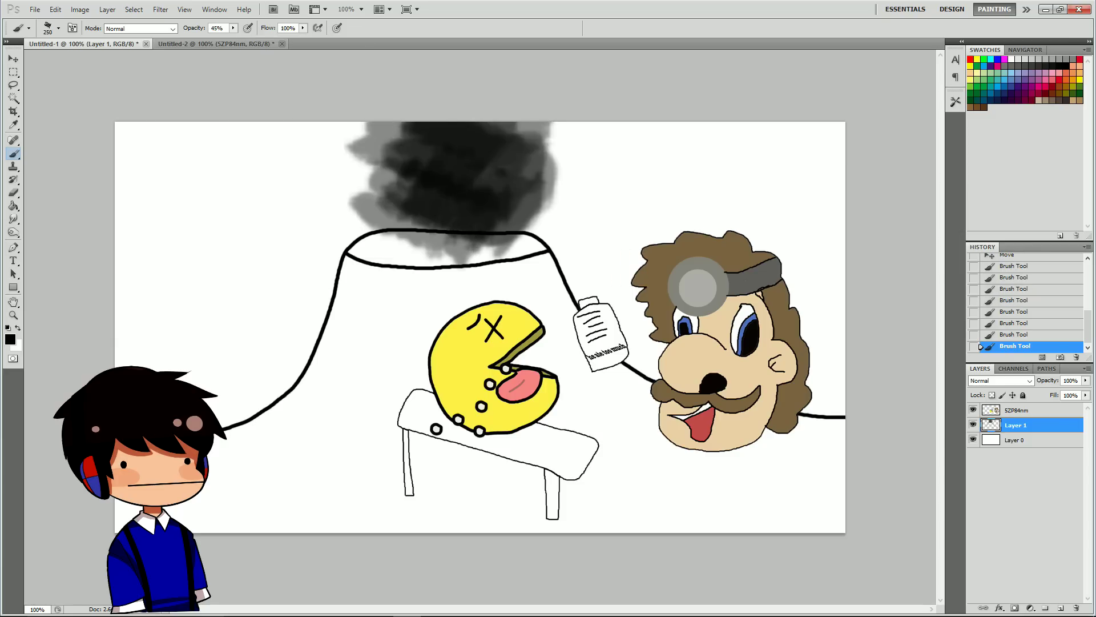
pyautogui.moveTo(400, 217); pyautogui.dragTo(452, 182)
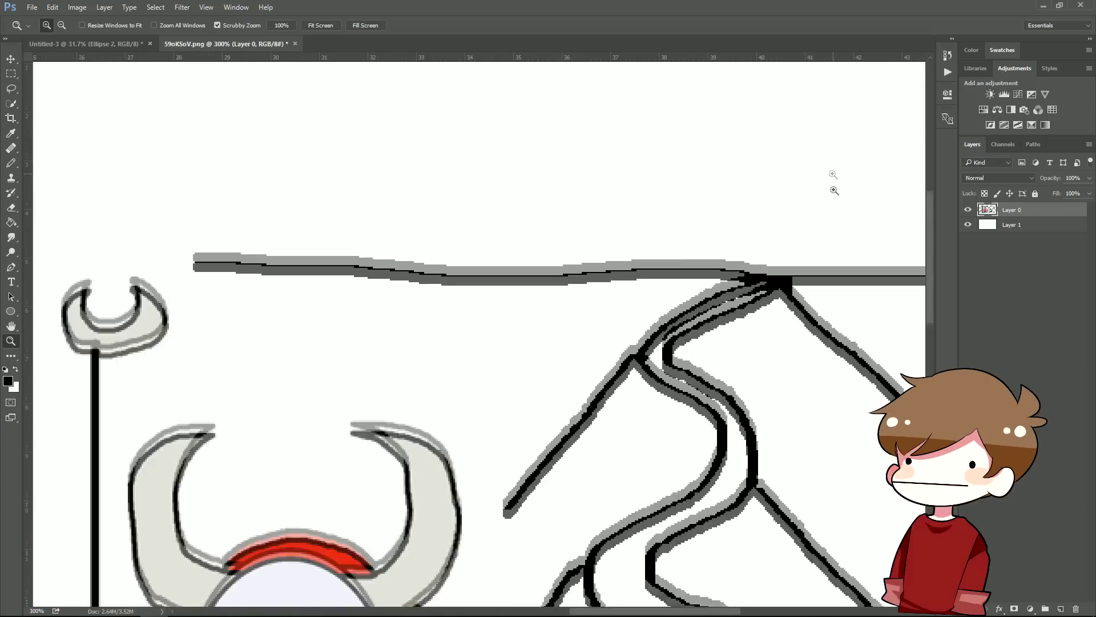
pyautogui.scroll(3, 833, 176)
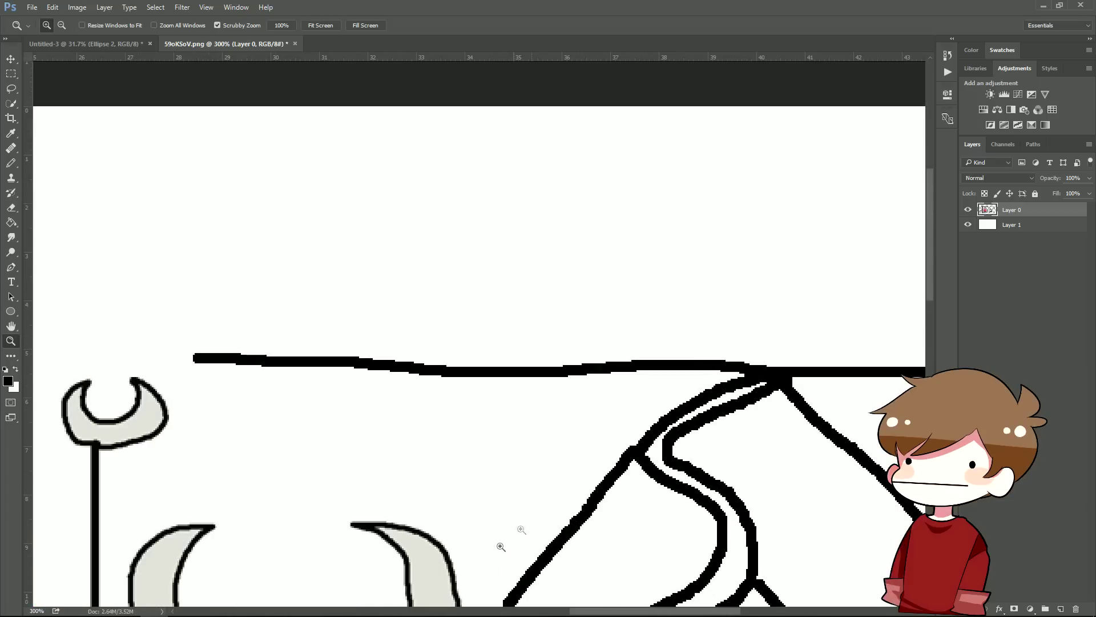
pyautogui.moveTo(460, 606); pyautogui.dragTo(471, 607)
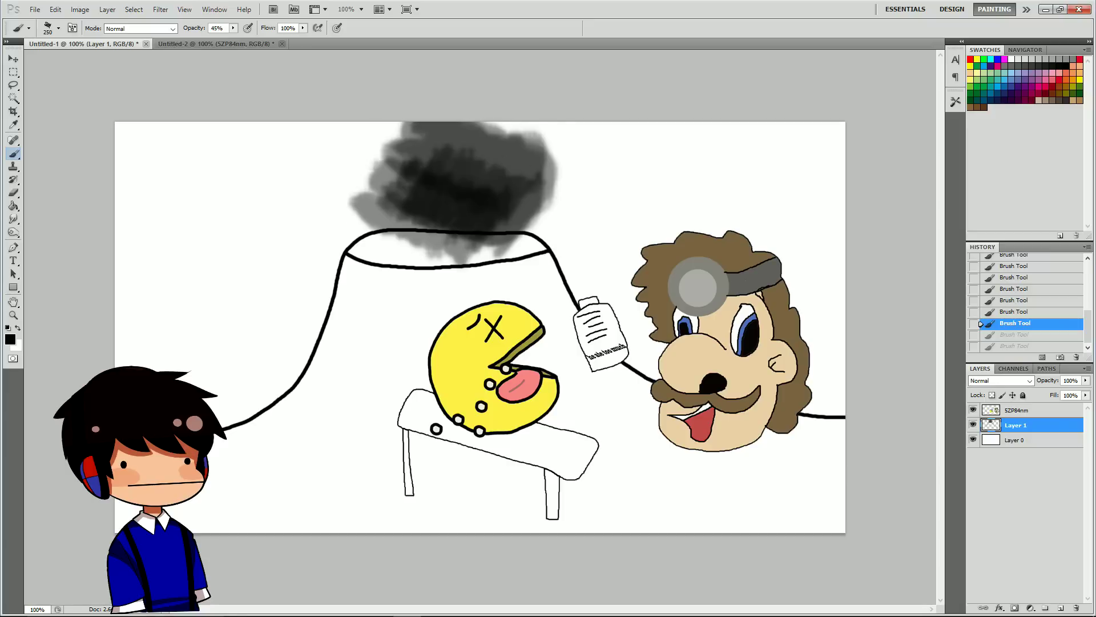
pyautogui.moveTo(981, 317); pyautogui.dragTo(981, 271)
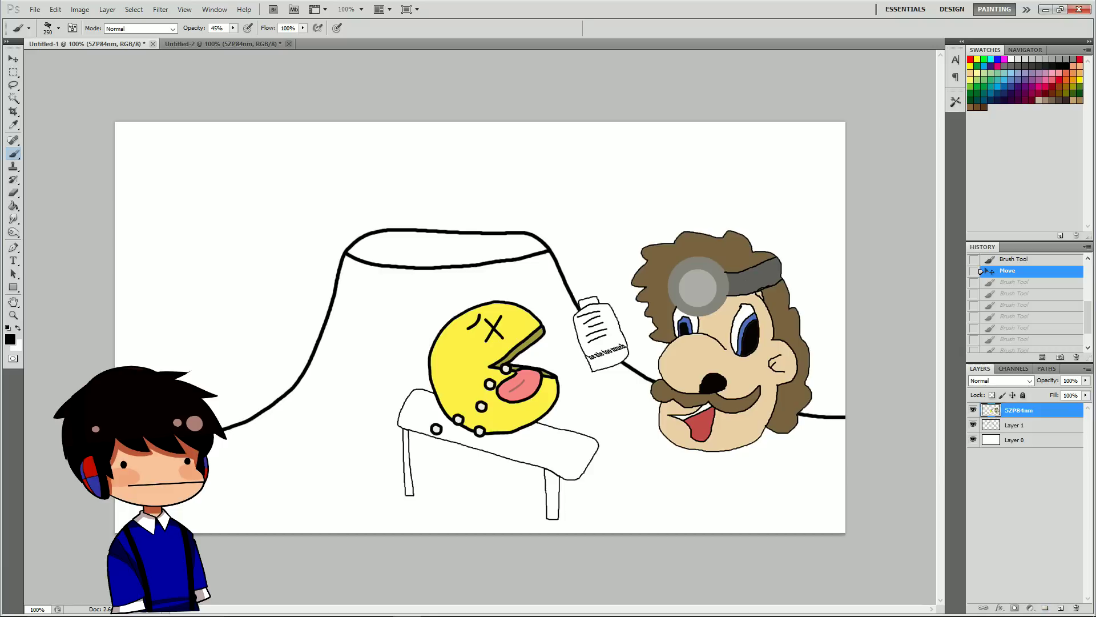
# Add a new layer above Layer 1 and brush smoke over the volcano top.
pyautogui.click(1023, 425)
pyautogui.click(1060, 608)
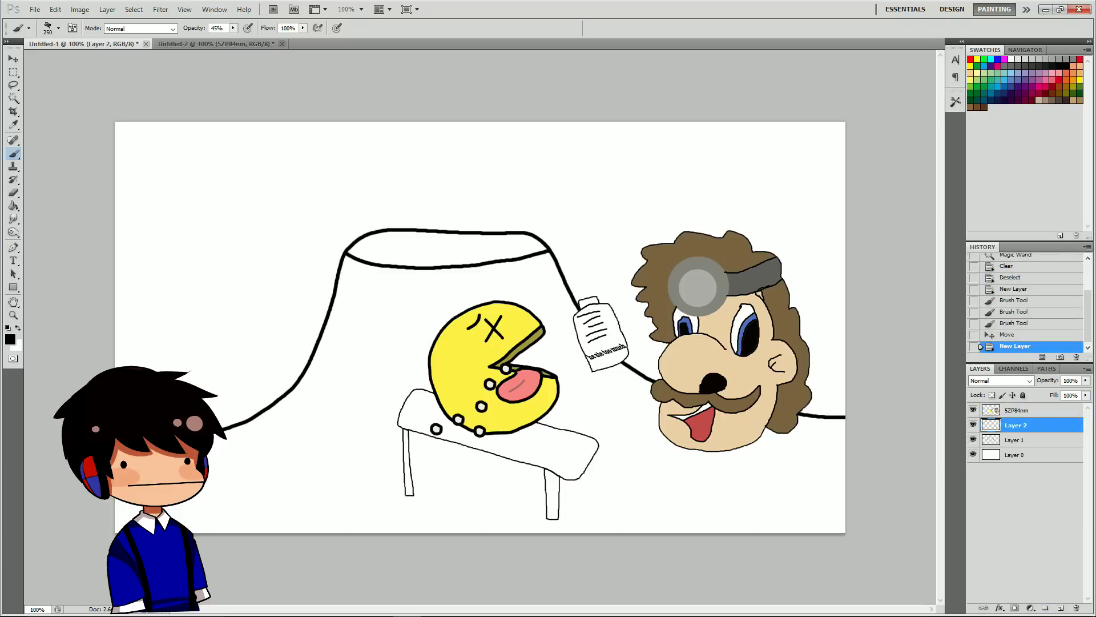
pyautogui.moveTo(434, 252)
pyautogui.mouseDown()
pyautogui.moveTo(399, 148)
pyautogui.moveTo(468, 182)
pyautogui.mouseUp()
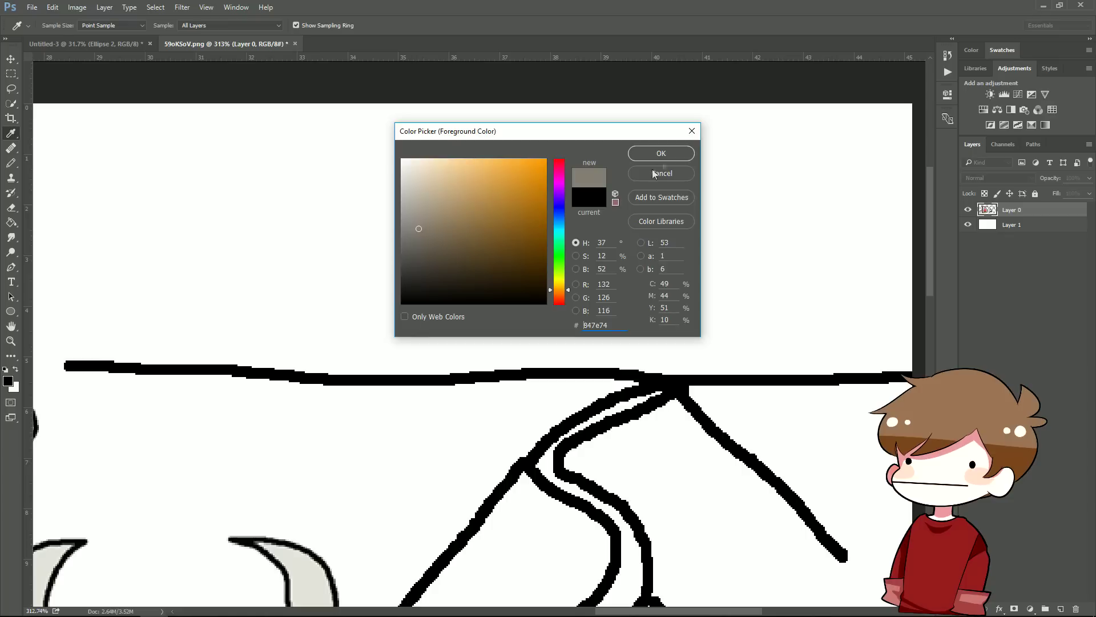
# Draw a thin grey line in Shy Guy's sky with the pencil at its smallest size.
pyautogui.click(662, 151)
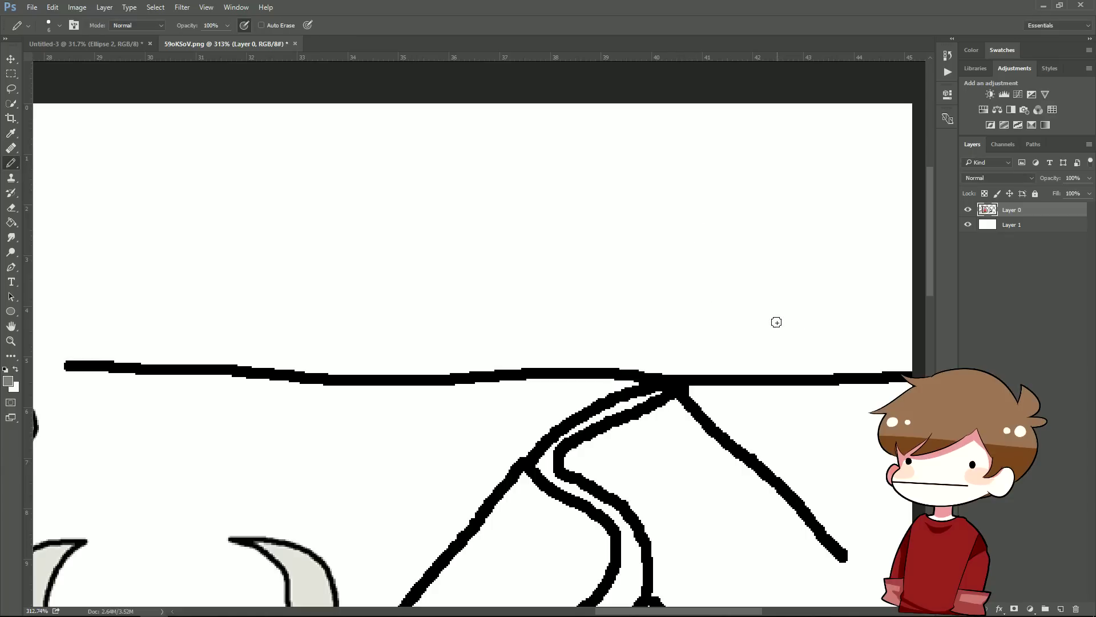
pyautogui.moveTo(738, 250); pyautogui.dragTo(834, 279)
pyautogui.rightClick(665, 278)
pyautogui.moveTo(732, 305); pyautogui.dragTo(728, 306)
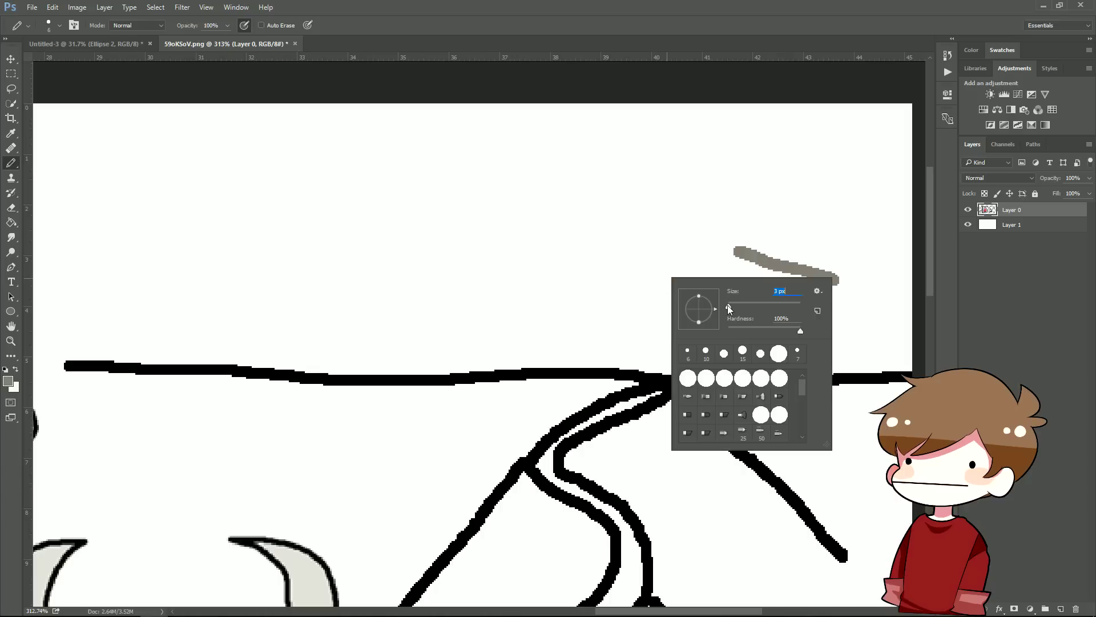
pyautogui.press('Return')
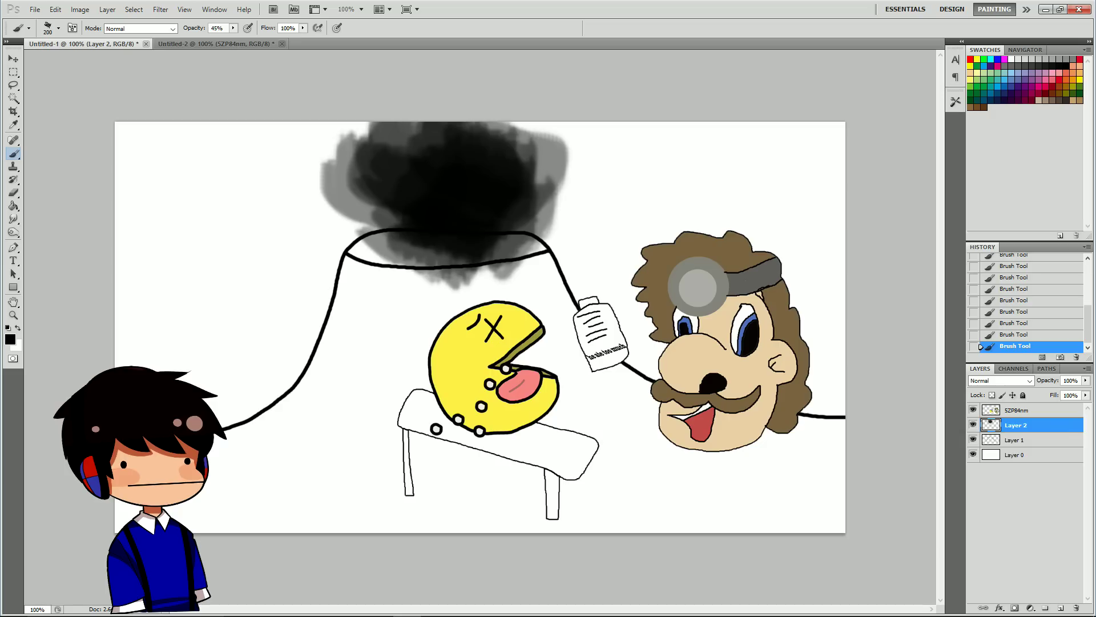
# Pick a dark red and test a glow in the smoke, then add a grey sky stroke.
pyautogui.click(10, 339)
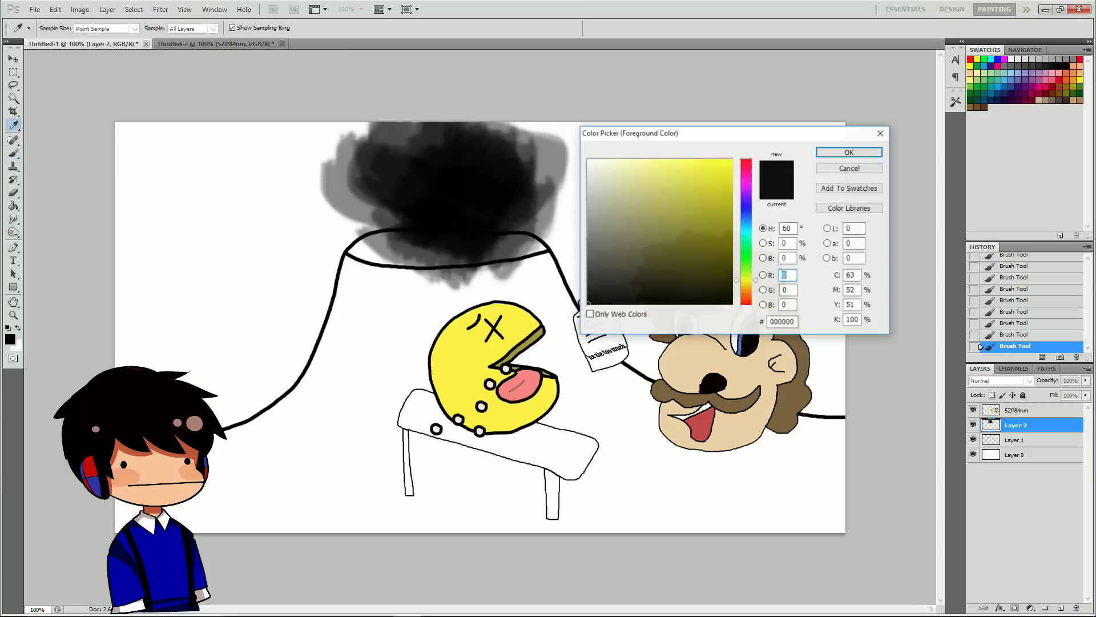
pyautogui.click(747, 304)
pyautogui.click(714, 230)
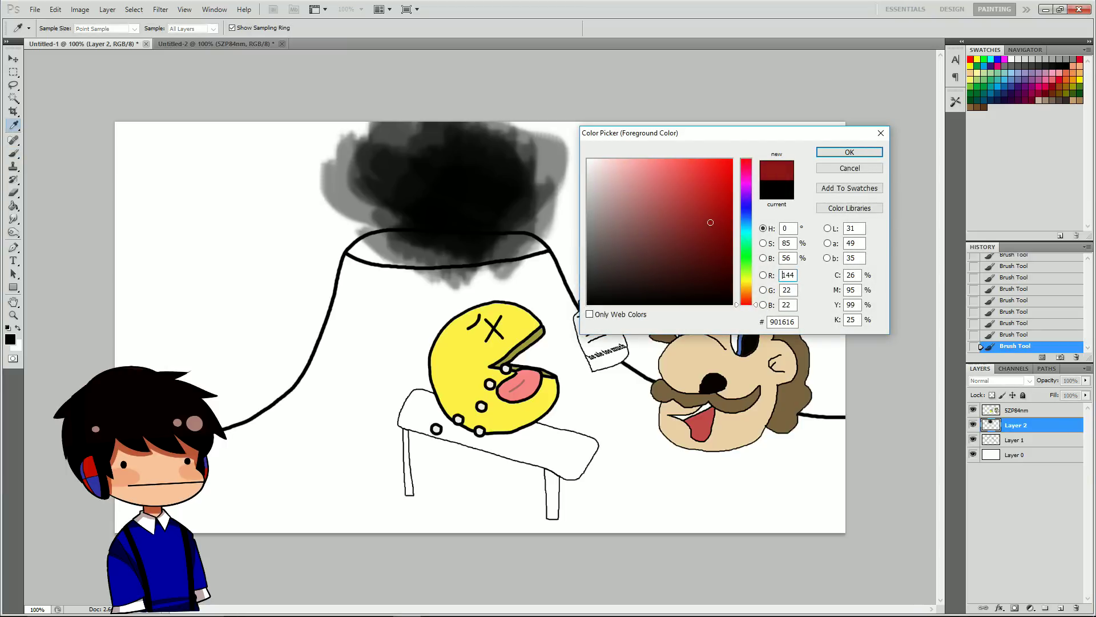
pyautogui.click(850, 152)
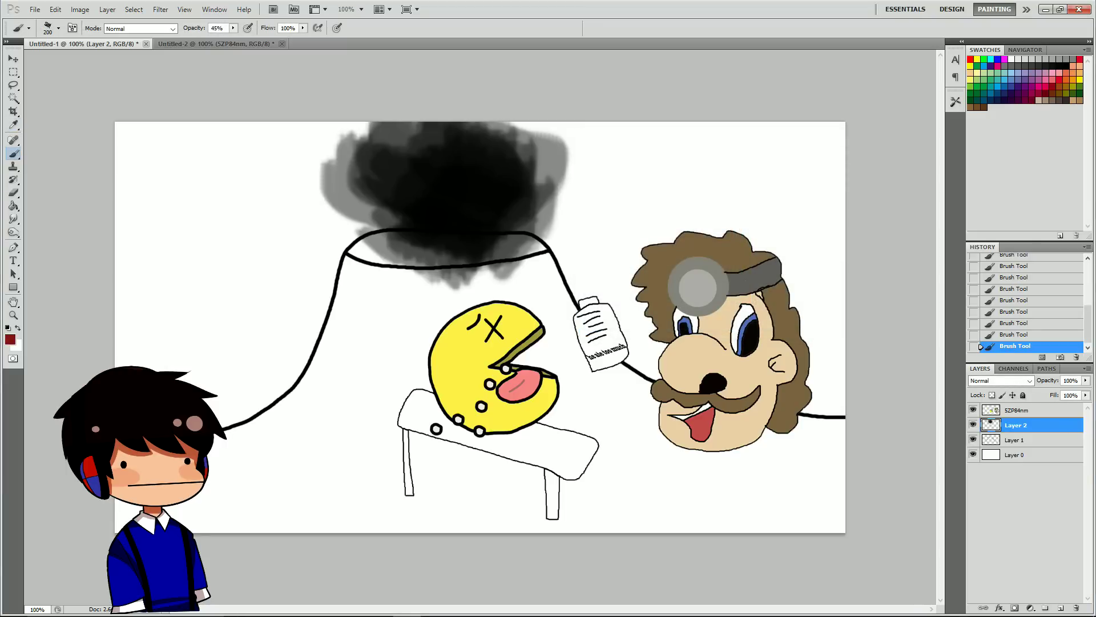
pyautogui.press('[')
pyautogui.moveTo(451, 234); pyautogui.dragTo(457, 194)
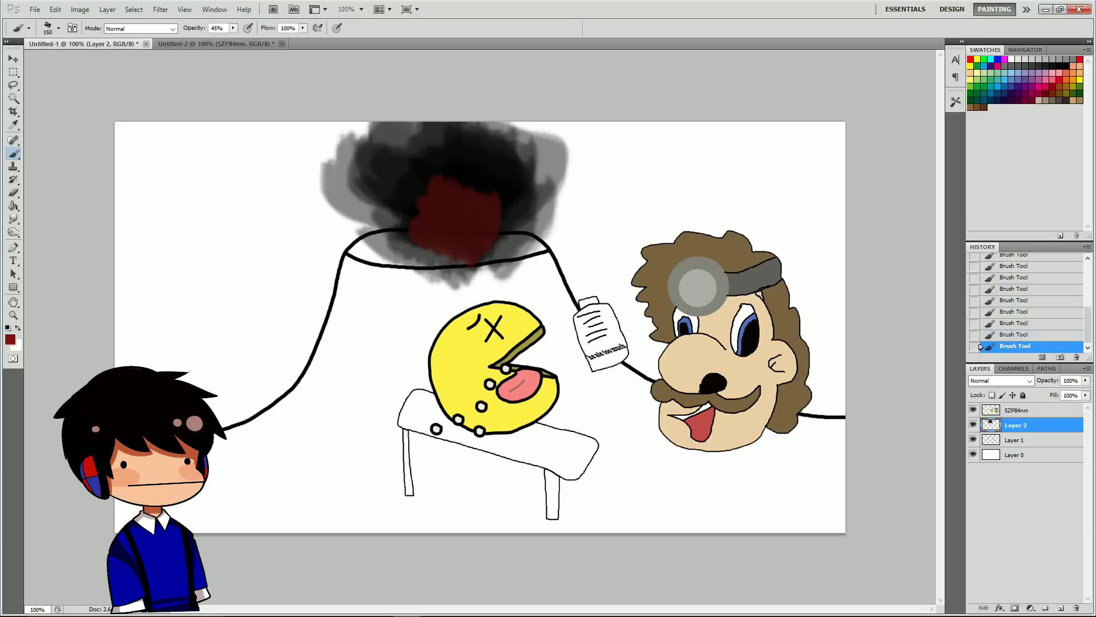
pyautogui.hotkey('ctrl', 'z')
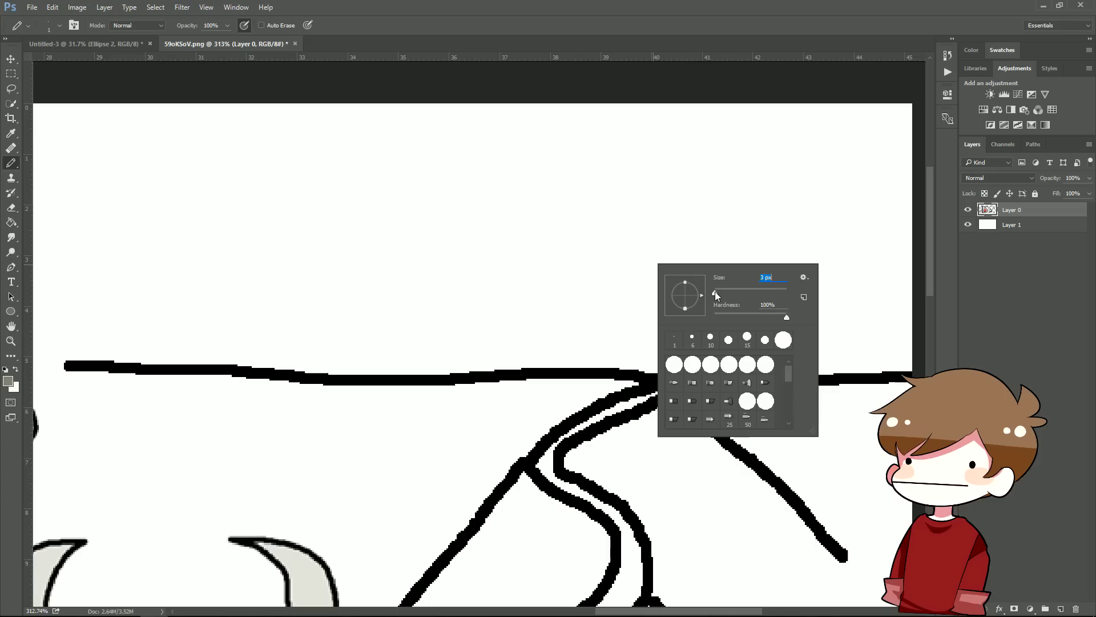
pyautogui.click(709, 232)
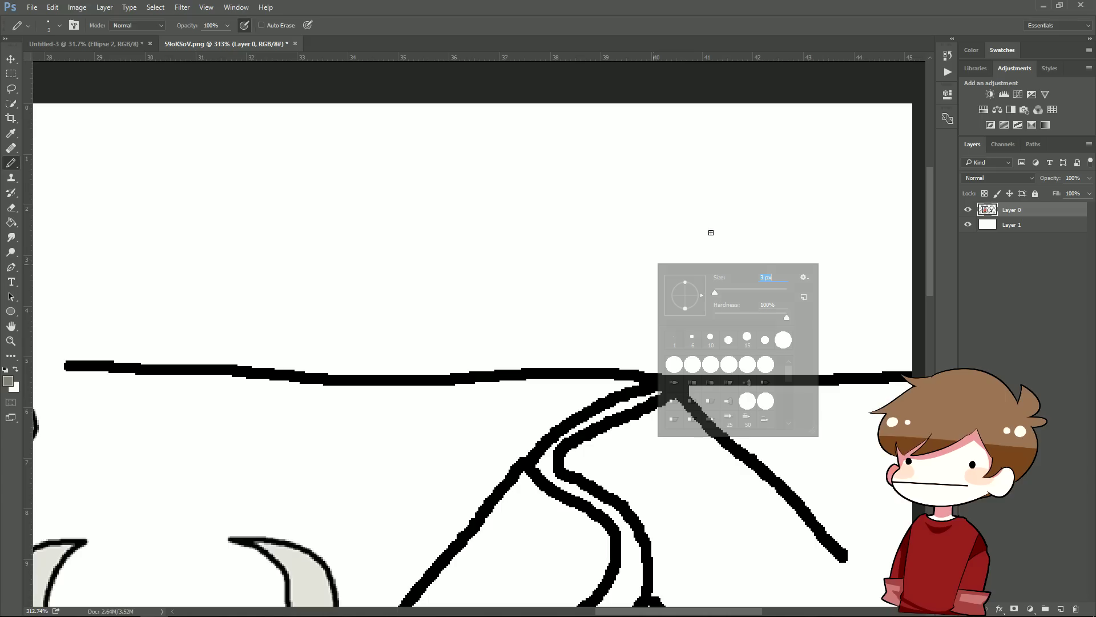
pyautogui.moveTo(712, 232); pyautogui.dragTo(785, 277)
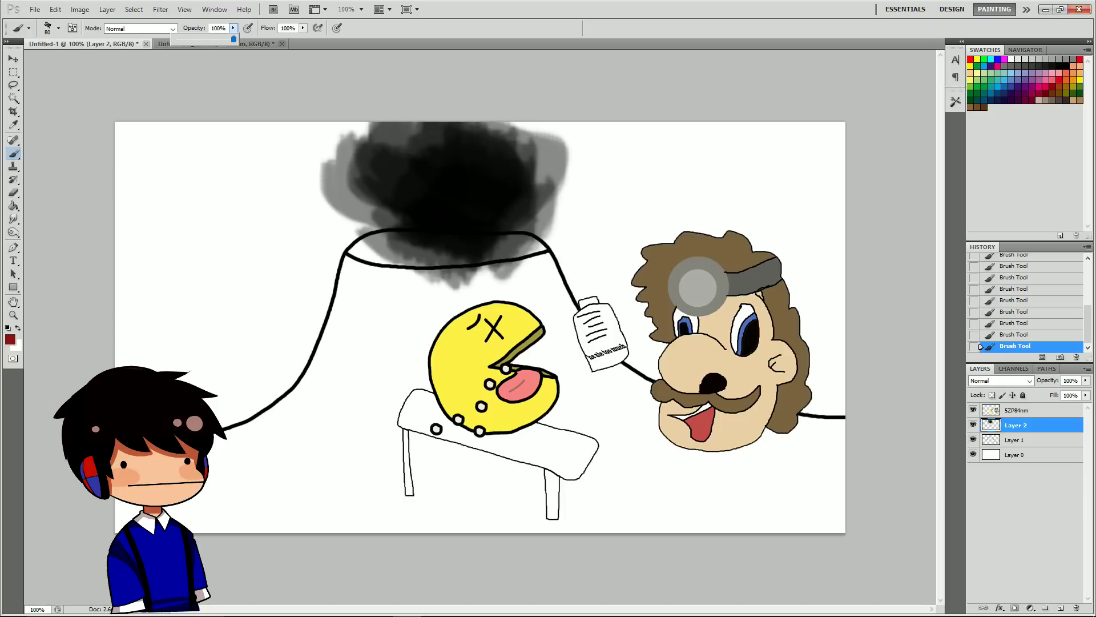
# Lower the brush opacity to 54% and set the paint colour to strong red.
pyautogui.moveTo(212, 39); pyautogui.dragTo(214, 39)
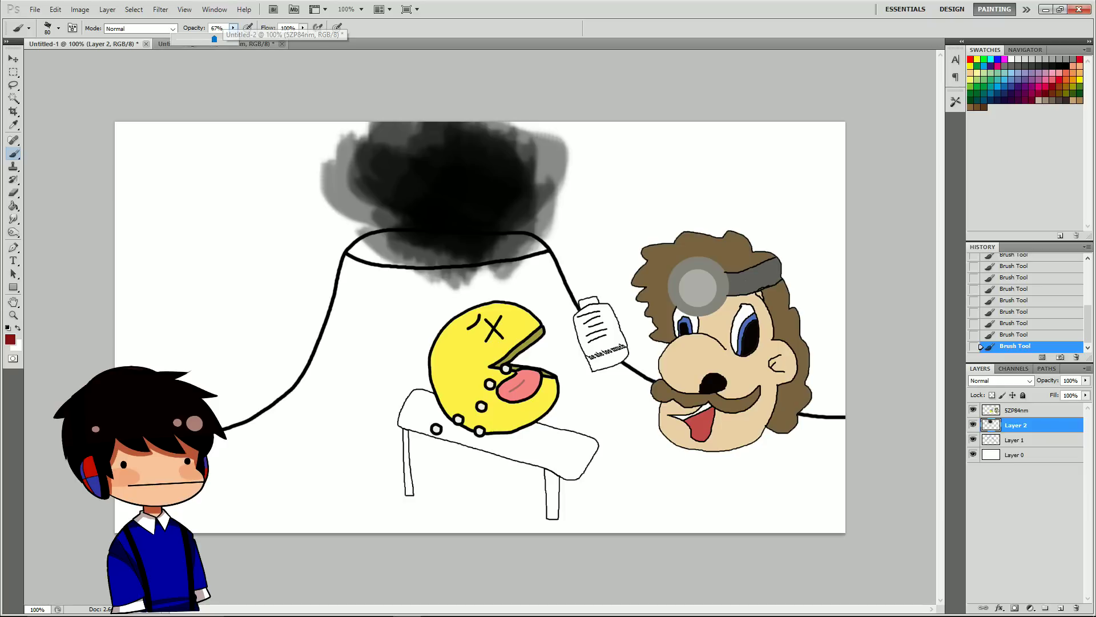
pyautogui.moveTo(376, 181); pyautogui.dragTo(444, 259)
pyautogui.hotkey('ctrl', 'z')
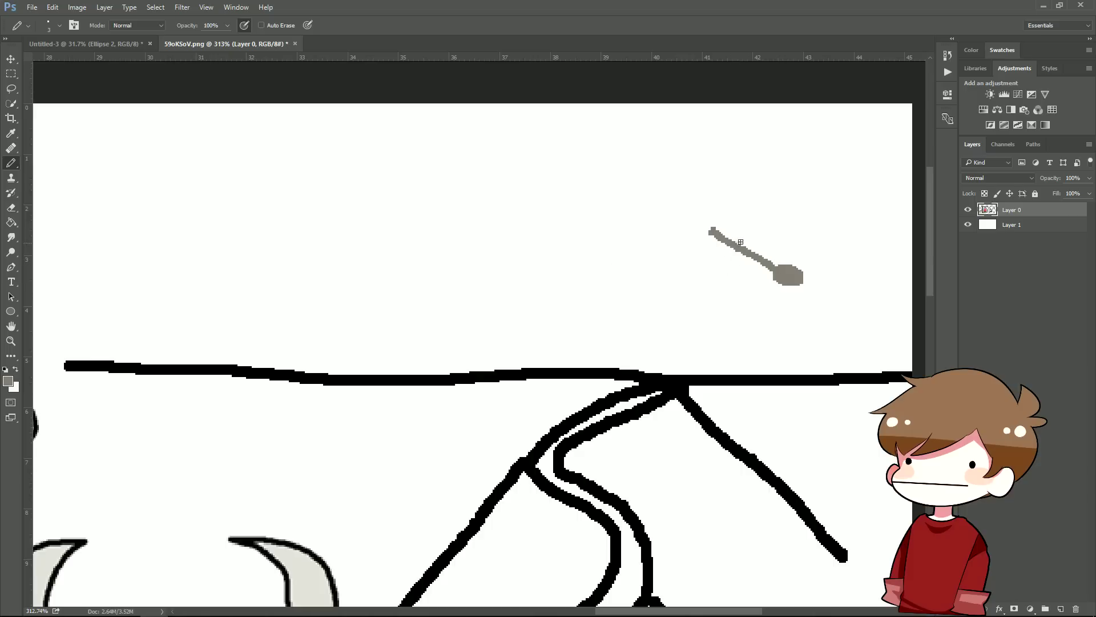
pyautogui.moveTo(694, 290)
pyautogui.mouseDown()
pyautogui.moveTo(734, 242)
pyautogui.moveTo(773, 298)
pyautogui.moveTo(695, 292)
pyautogui.moveTo(732, 261)
pyautogui.mouseUp()
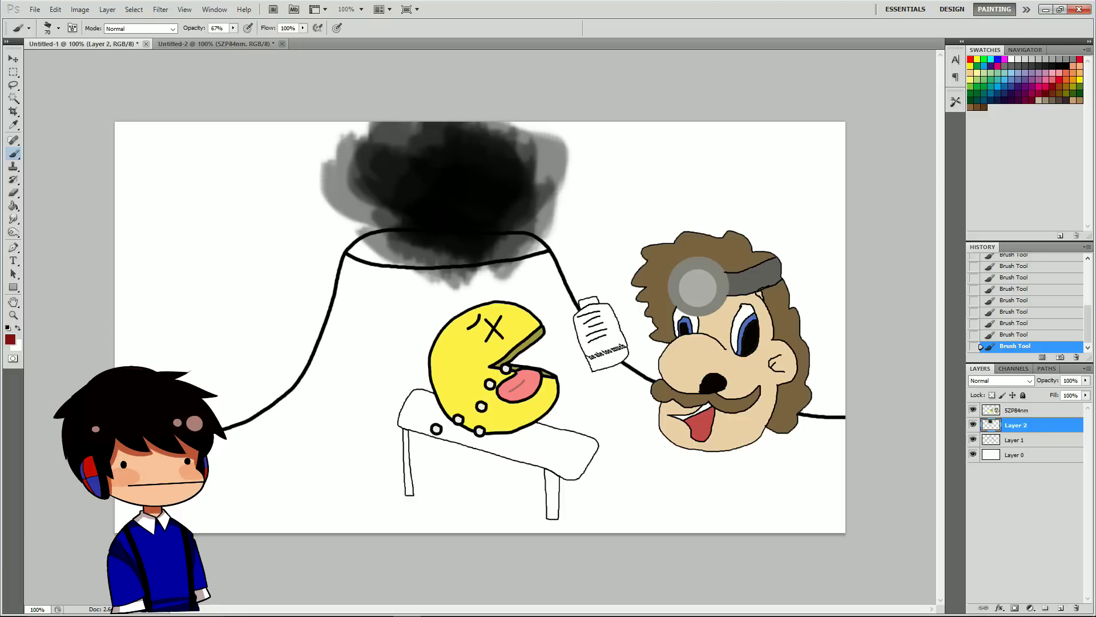
pyautogui.click(233, 28)
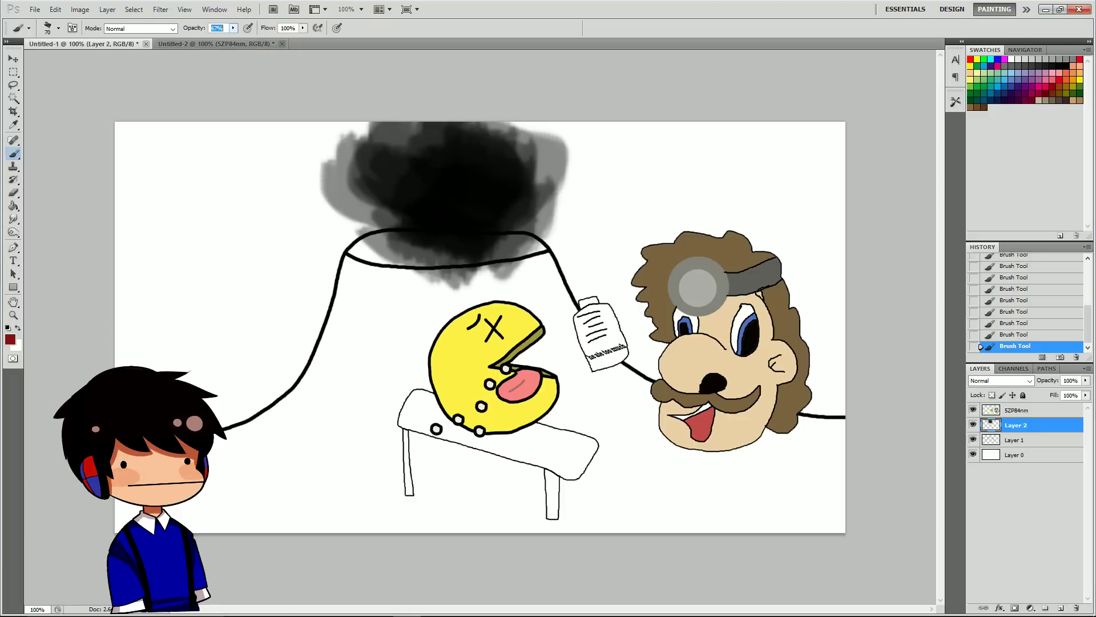
pyautogui.moveTo(235, 38); pyautogui.dragTo(220, 38)
pyautogui.click(9, 339)
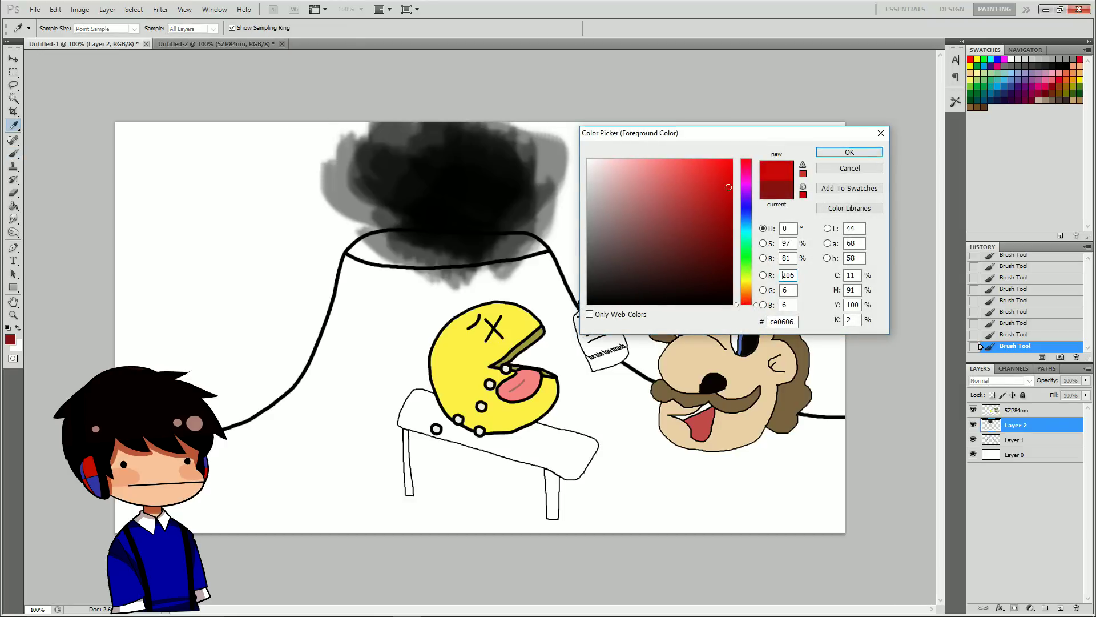
pyautogui.click(850, 151)
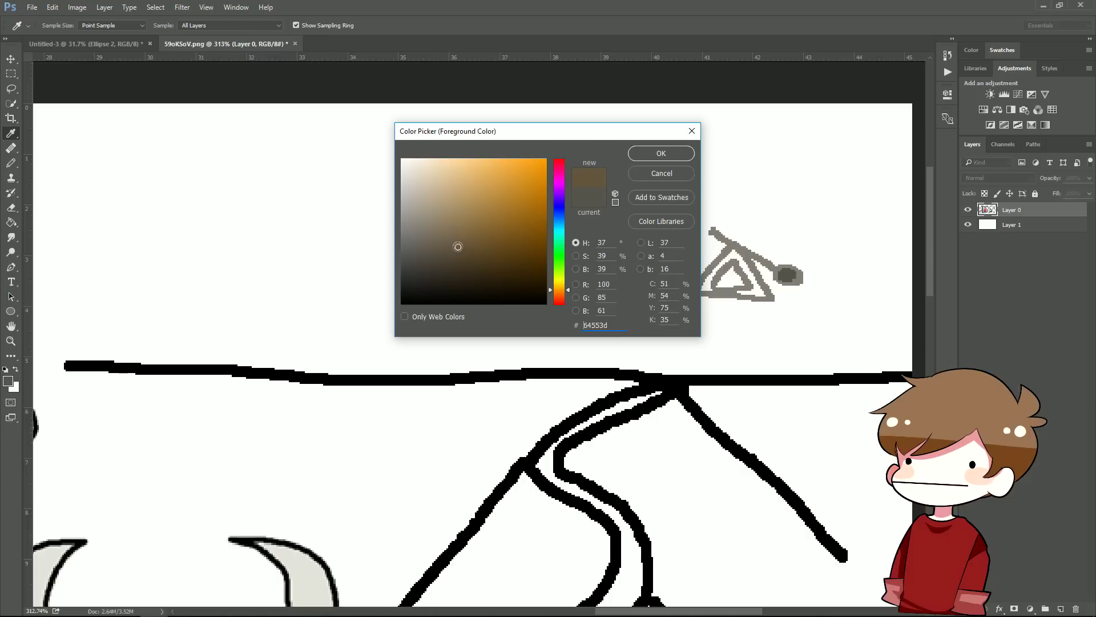
# Fill the cliff drawing's small triangle outline with darker brown.
pyautogui.click(655, 151)
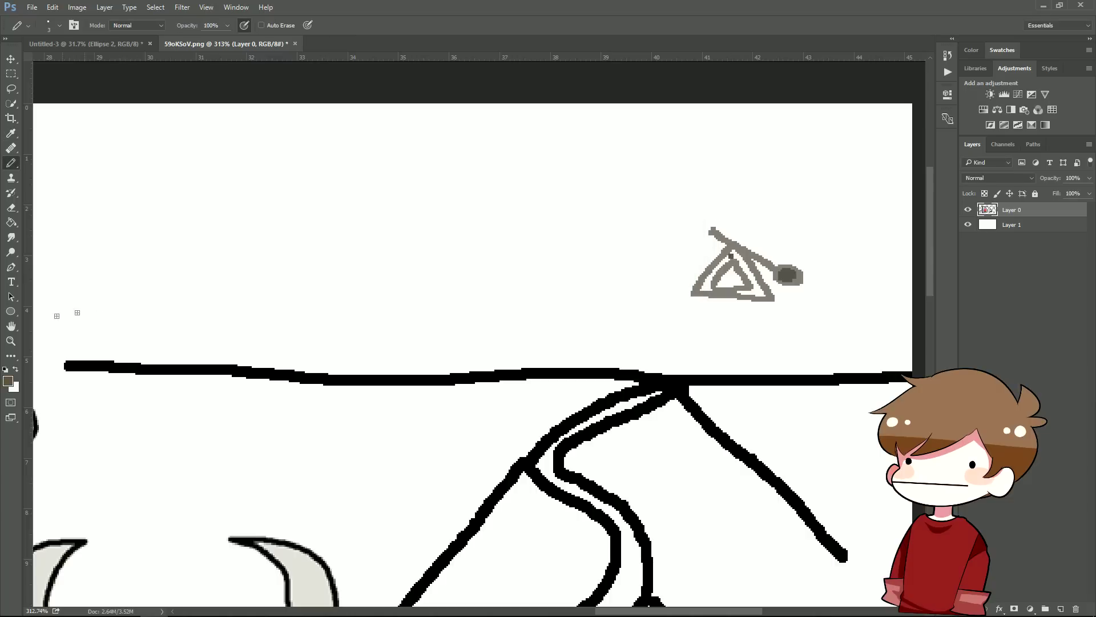
pyautogui.click(10, 224)
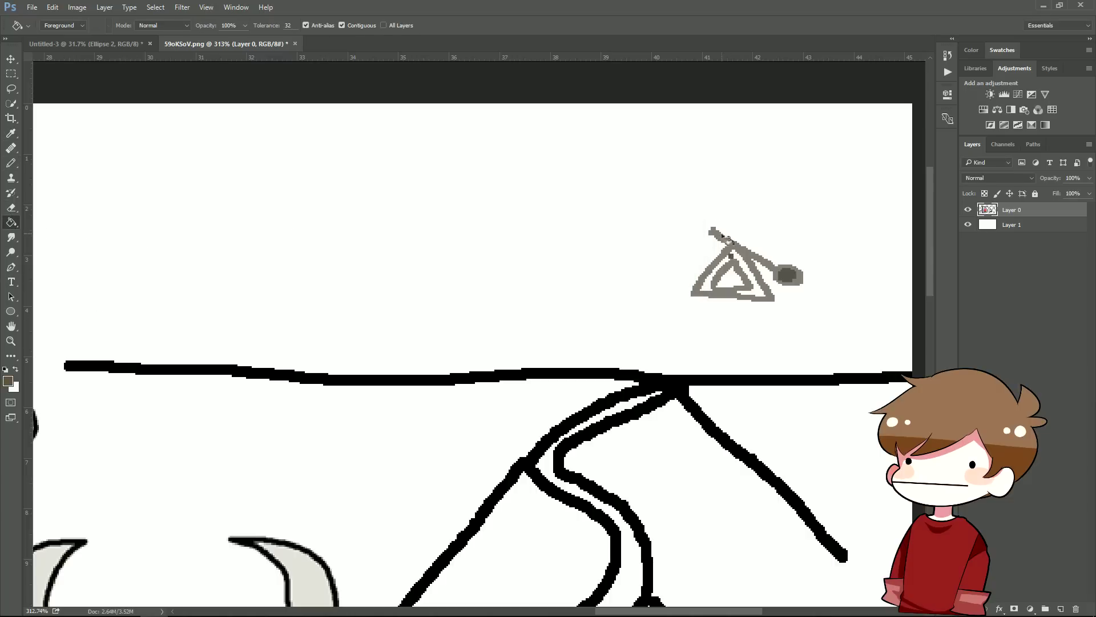
pyautogui.click(739, 261)
pyautogui.click(721, 271)
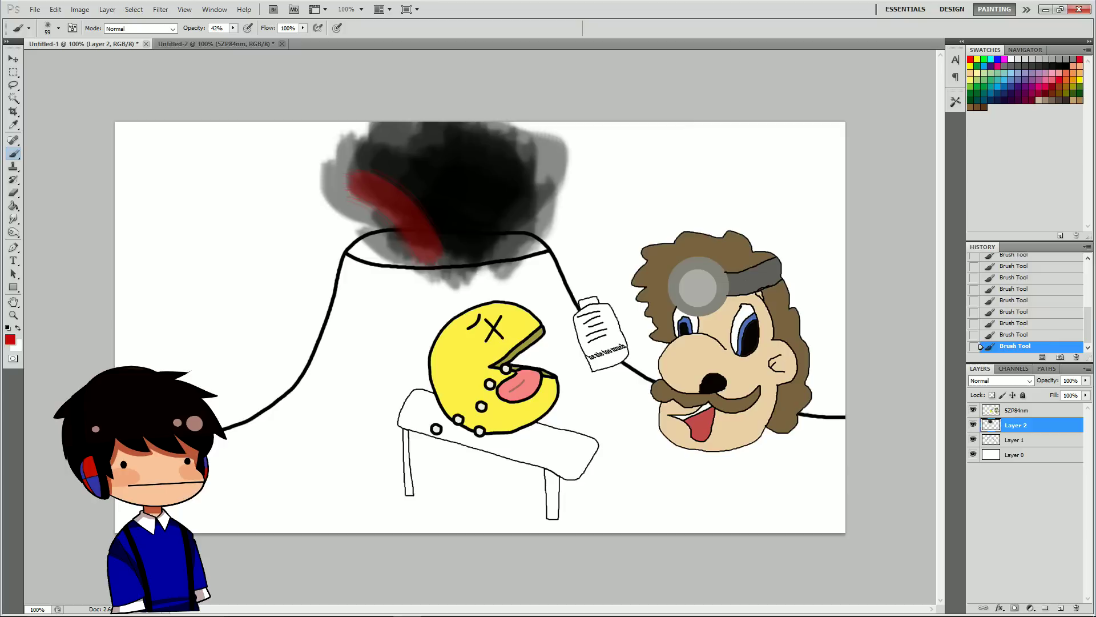
# Paint translucent red flame and pink streaks fanning up through the volcano smoke.
pyautogui.hotkey('ctrl', 'z')
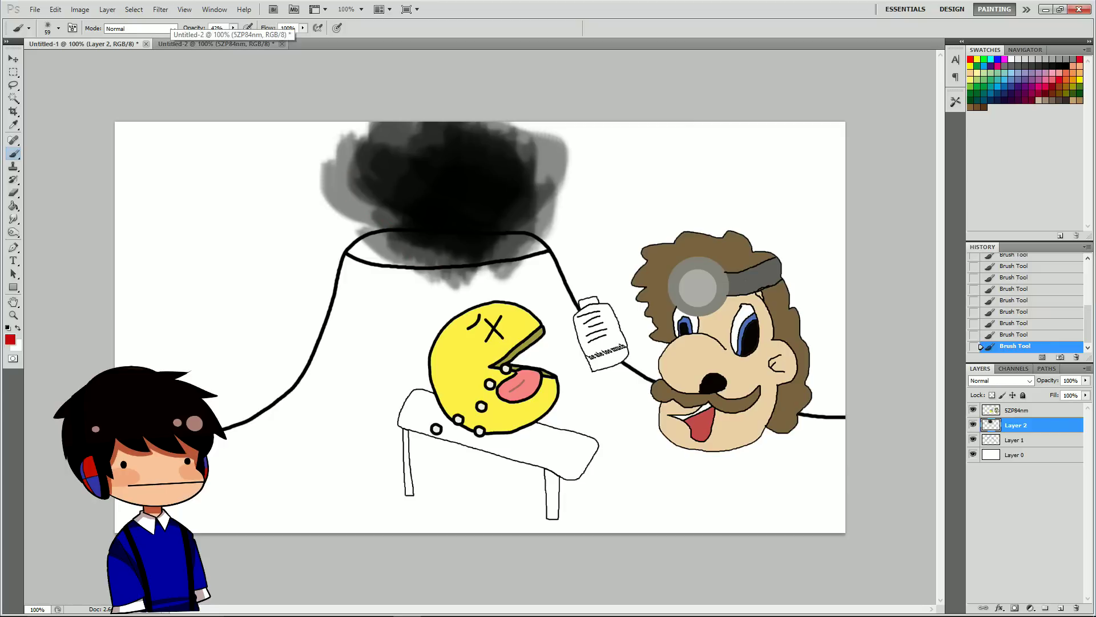
pyautogui.moveTo(440, 246)
pyautogui.mouseDown()
pyautogui.moveTo(336, 137)
pyautogui.moveTo(439, 245)
pyautogui.moveTo(531, 157)
pyautogui.mouseUp()
pyautogui.moveTo(474, 251); pyautogui.dragTo(560, 197)
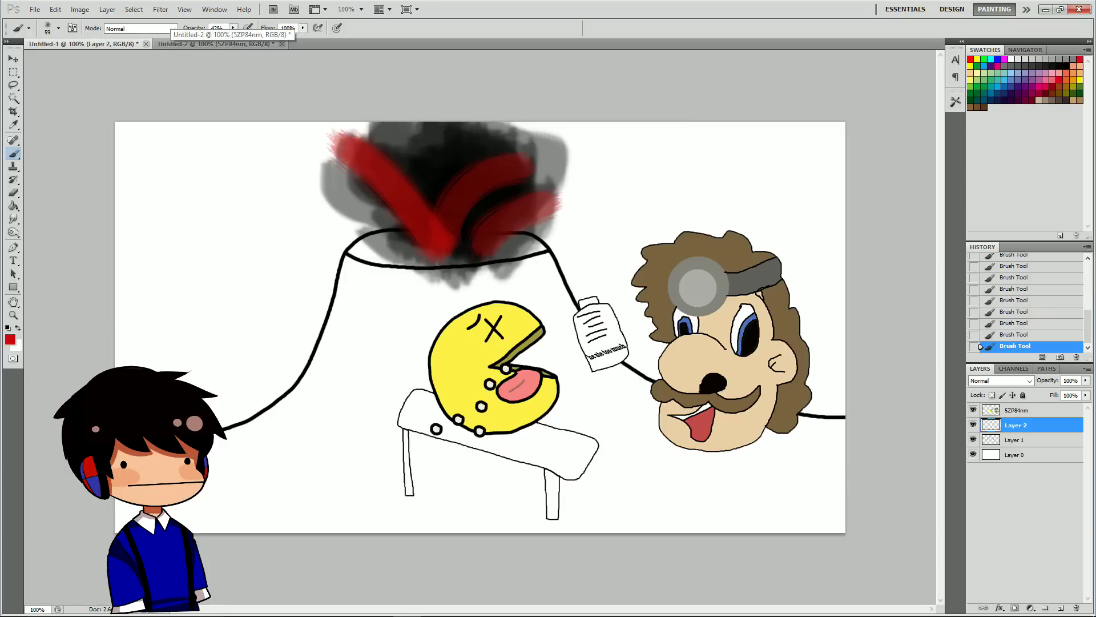
pyautogui.moveTo(485, 223)
pyautogui.mouseDown()
pyautogui.moveTo(549, 134)
pyautogui.moveTo(457, 132)
pyautogui.mouseUp()
pyautogui.moveTo(451, 223); pyautogui.dragTo(425, 123)
pyautogui.moveTo(423, 246); pyautogui.dragTo(297, 131)
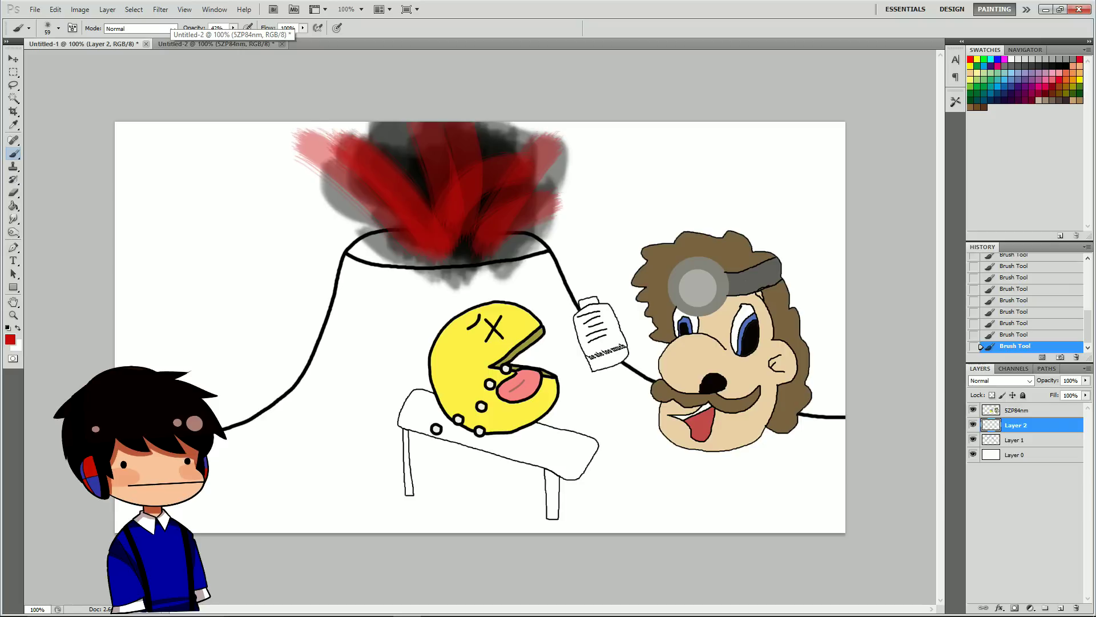
pyautogui.moveTo(443, 192)
pyautogui.mouseDown()
pyautogui.moveTo(400, 148)
pyautogui.moveTo(352, 126)
pyautogui.mouseUp()
pyautogui.moveTo(540, 225); pyautogui.dragTo(658, 167)
pyautogui.moveTo(348, 194)
pyautogui.mouseDown()
pyautogui.moveTo(284, 152)
pyautogui.moveTo(275, 163)
pyautogui.mouseUp()
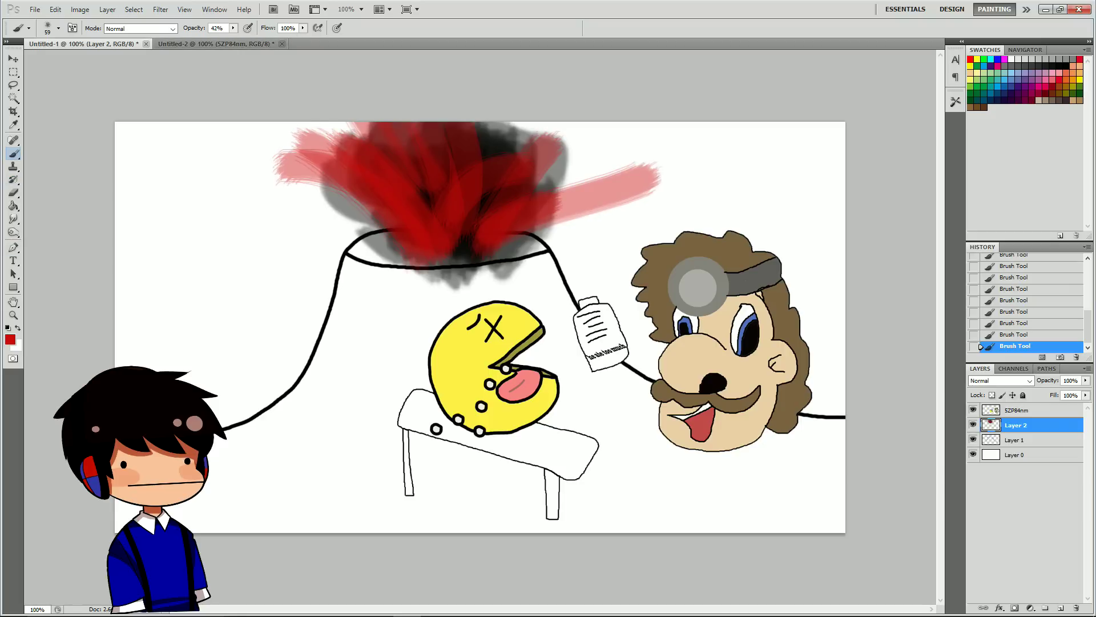
pyautogui.click(57, 27)
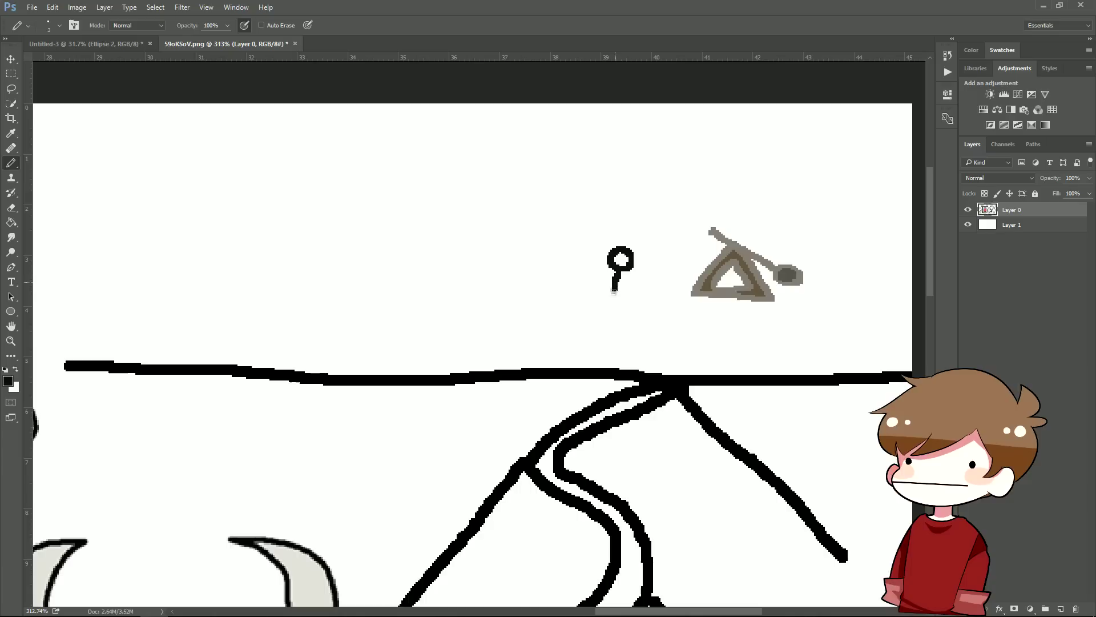
# Draw the stick figure's body, two legs and bent sword arm on the cliff.
pyautogui.moveTo(615, 287)
pyautogui.mouseDown()
pyautogui.moveTo(609, 305)
pyautogui.moveTo(595, 280)
pyautogui.moveTo(629, 285)
pyautogui.mouseUp()
pyautogui.moveTo(609, 306)
pyautogui.mouseDown()
pyautogui.moveTo(596, 329)
pyautogui.moveTo(620, 316)
pyautogui.moveTo(630, 328)
pyautogui.mouseUp()
pyautogui.moveTo(594, 286)
pyautogui.mouseDown()
pyautogui.moveTo(579, 273)
pyautogui.moveTo(597, 266)
pyautogui.moveTo(573, 241)
pyautogui.mouseUp()
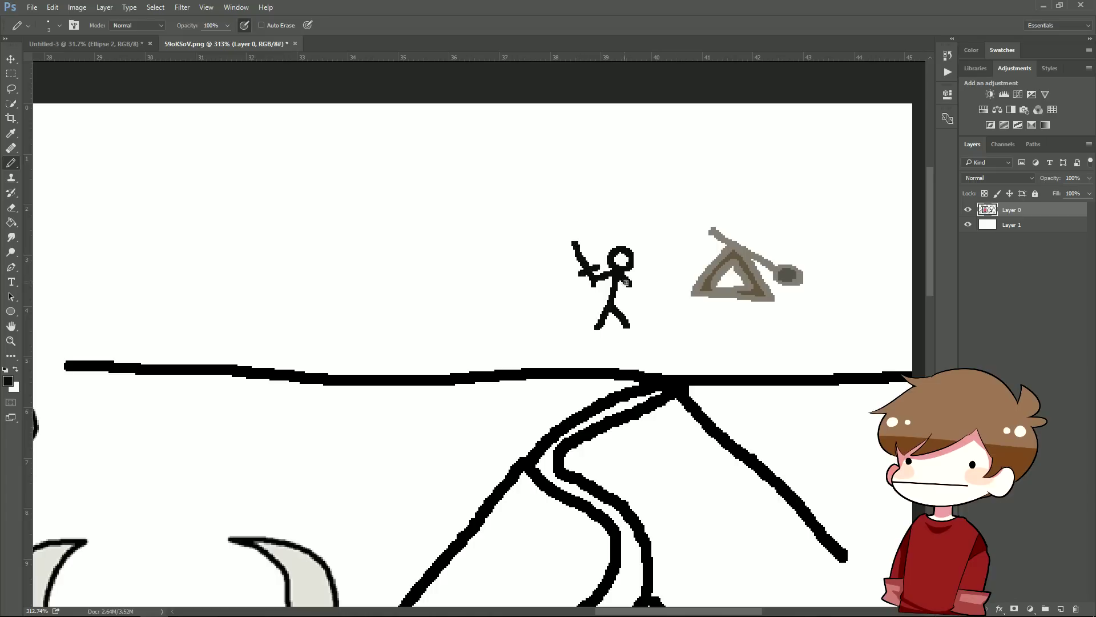
pyautogui.moveTo(629, 284); pyautogui.dragTo(623, 298)
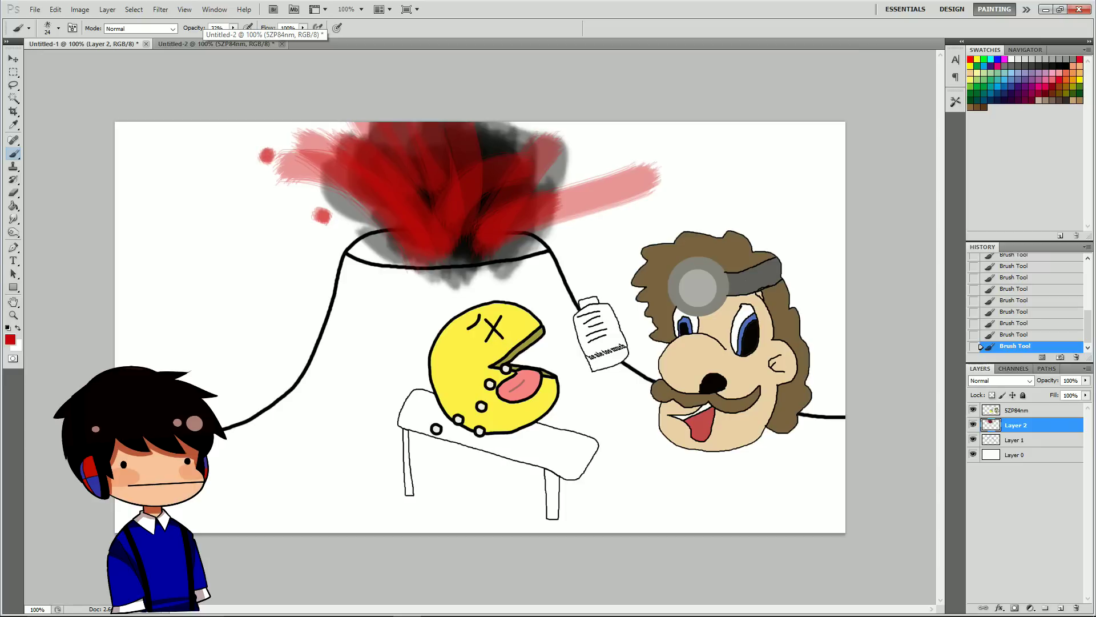
# Dab red embers in the sky and build them up along the volcano rim.
pyautogui.click(286, 203)
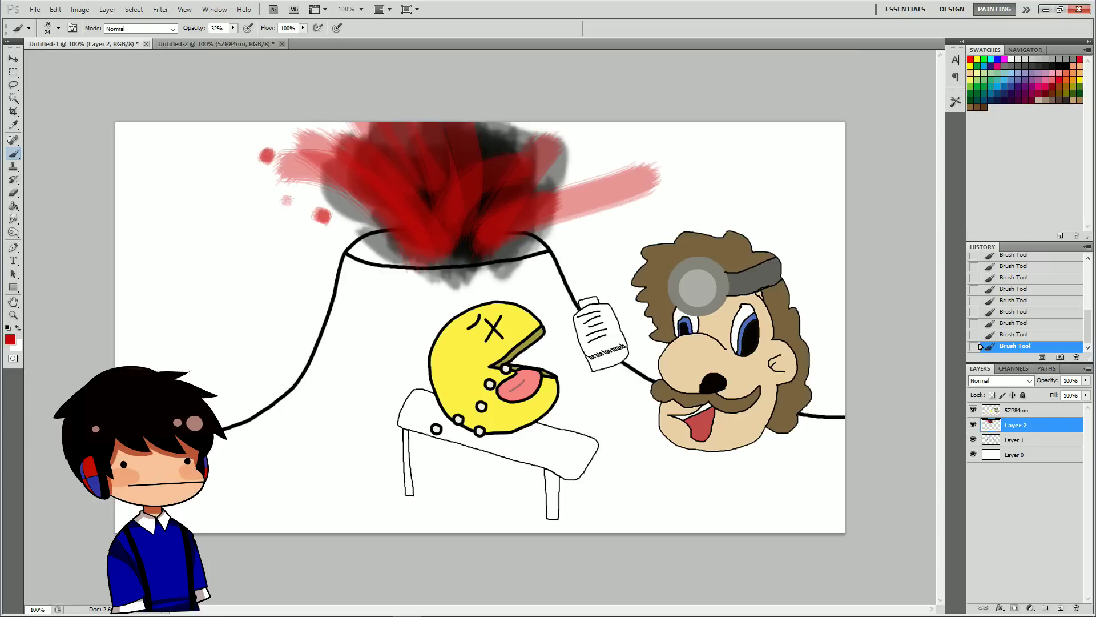
pyautogui.click(368, 247)
pyautogui.click(366, 250)
pyautogui.click(366, 246)
pyautogui.click(364, 252)
pyautogui.click(360, 245)
# Sketch the dragon's wing, body, tail, front leg and hind leg on the cliff's left.
pyautogui.moveTo(121, 201)
pyautogui.mouseDown()
pyautogui.moveTo(106, 201)
pyautogui.moveTo(152, 257)
pyautogui.moveTo(203, 242)
pyautogui.moveTo(237, 258)
pyautogui.moveTo(289, 231)
pyautogui.mouseUp()
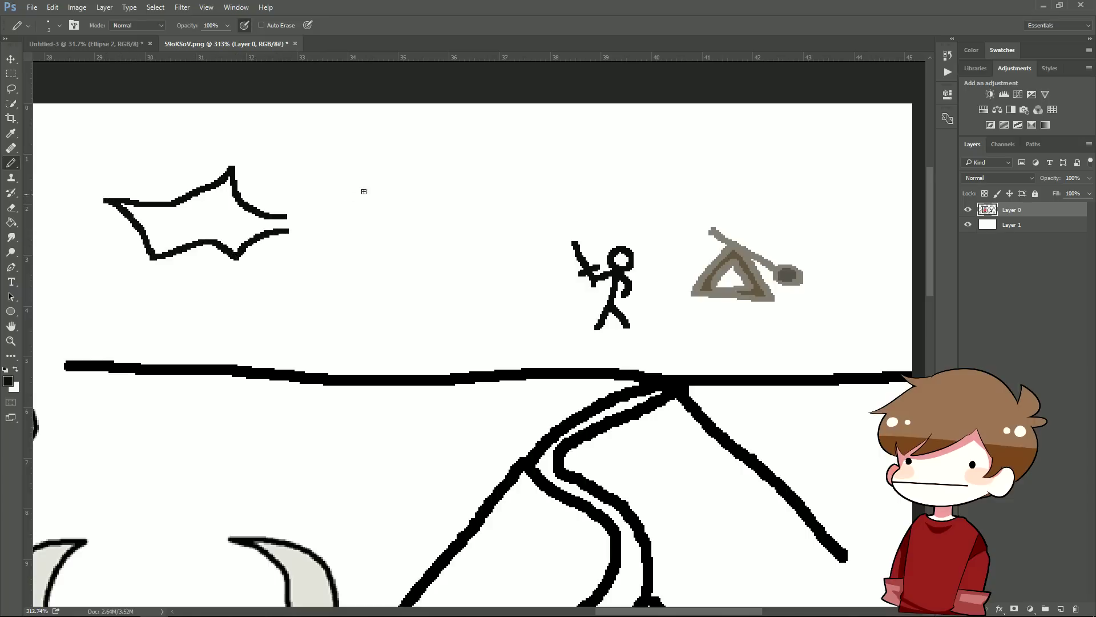
pyautogui.moveTo(380, 186); pyautogui.dragTo(327, 168)
pyautogui.moveTo(327, 168); pyautogui.dragTo(299, 180)
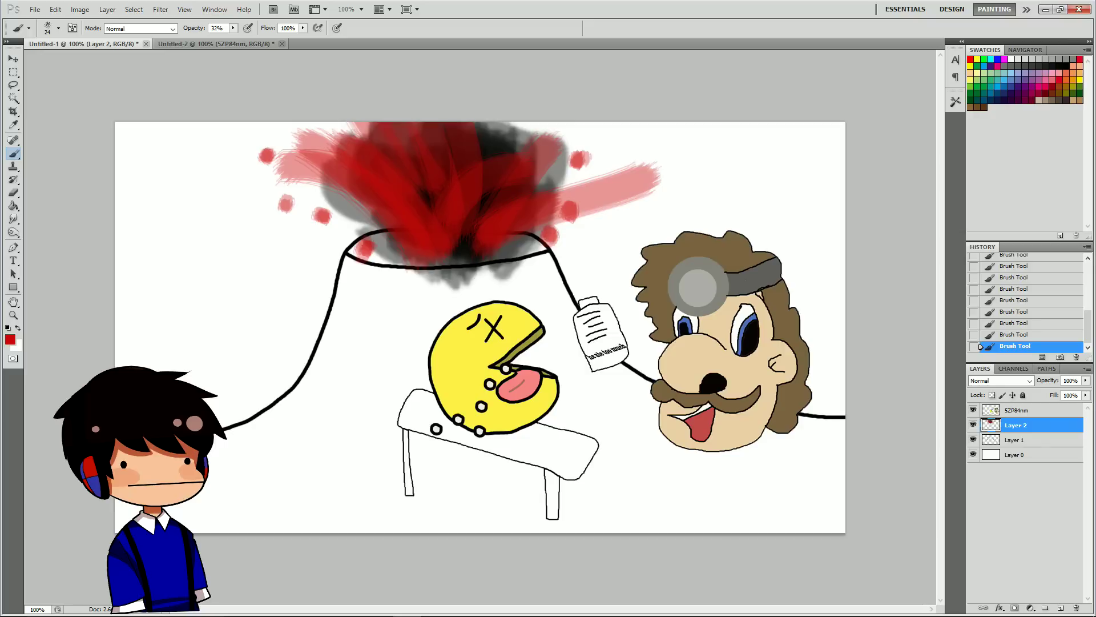
pyautogui.moveTo(623, 197)
pyautogui.mouseDown()
pyautogui.moveTo(624, 187)
pyautogui.moveTo(577, 177)
pyautogui.mouseUp()
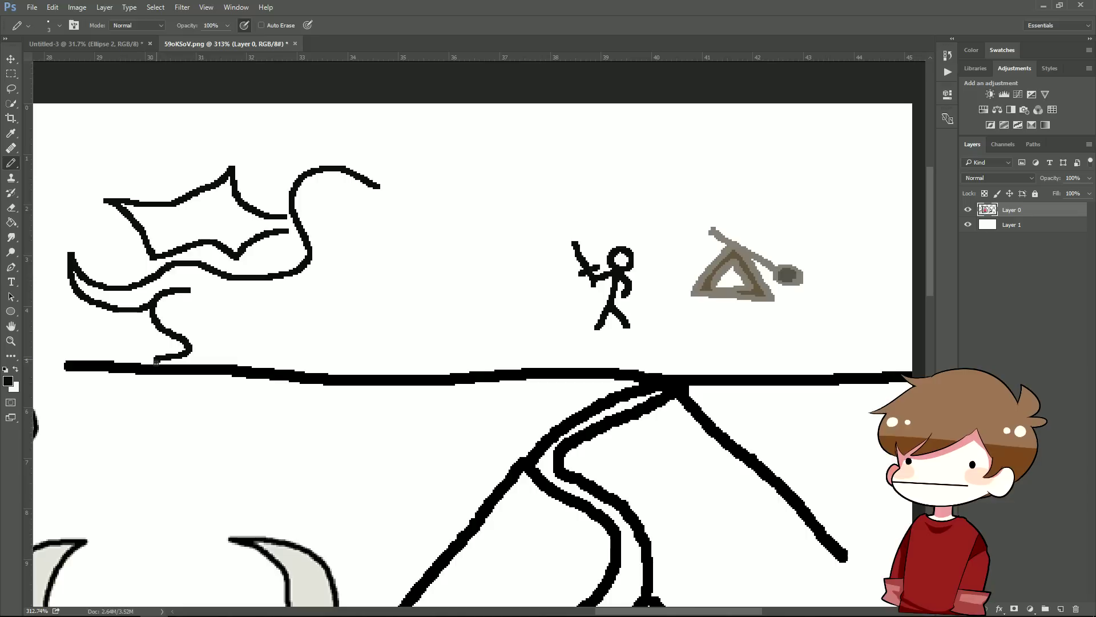
pyautogui.moveTo(239, 364)
pyautogui.mouseDown()
pyautogui.moveTo(195, 329)
pyautogui.moveTo(217, 294)
pyautogui.moveTo(209, 314)
pyautogui.moveTo(253, 328)
pyautogui.moveTo(300, 329)
pyautogui.moveTo(313, 315)
pyautogui.mouseUp()
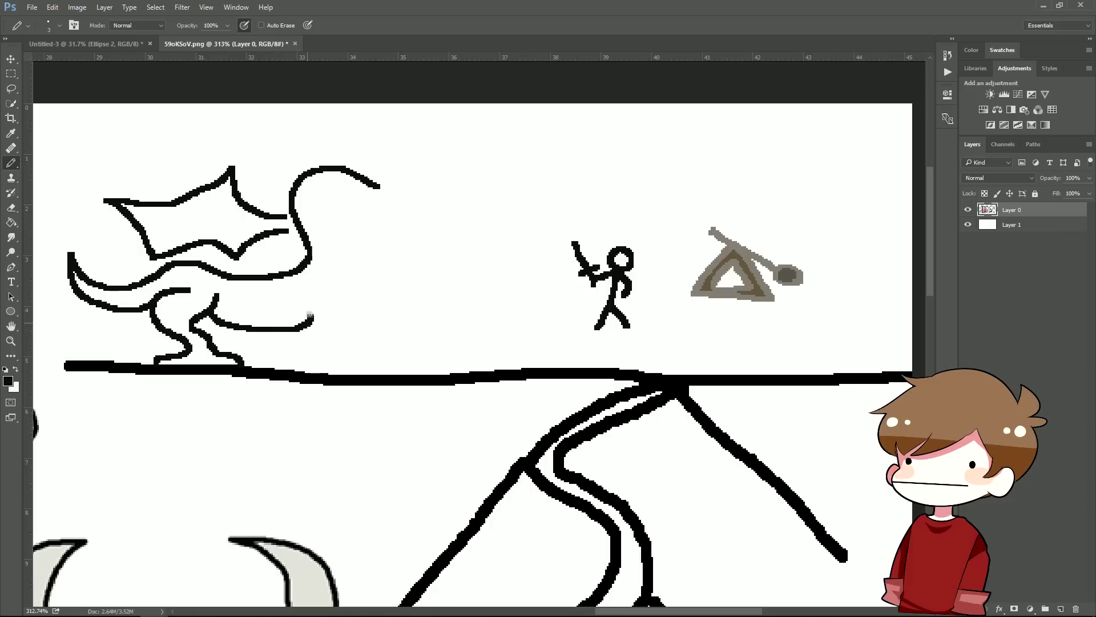
pyautogui.moveTo(349, 276)
pyautogui.mouseDown()
pyautogui.moveTo(313, 289)
pyautogui.moveTo(306, 307)
pyautogui.moveTo(318, 319)
pyautogui.moveTo(351, 309)
pyautogui.moveTo(365, 338)
pyautogui.mouseUp()
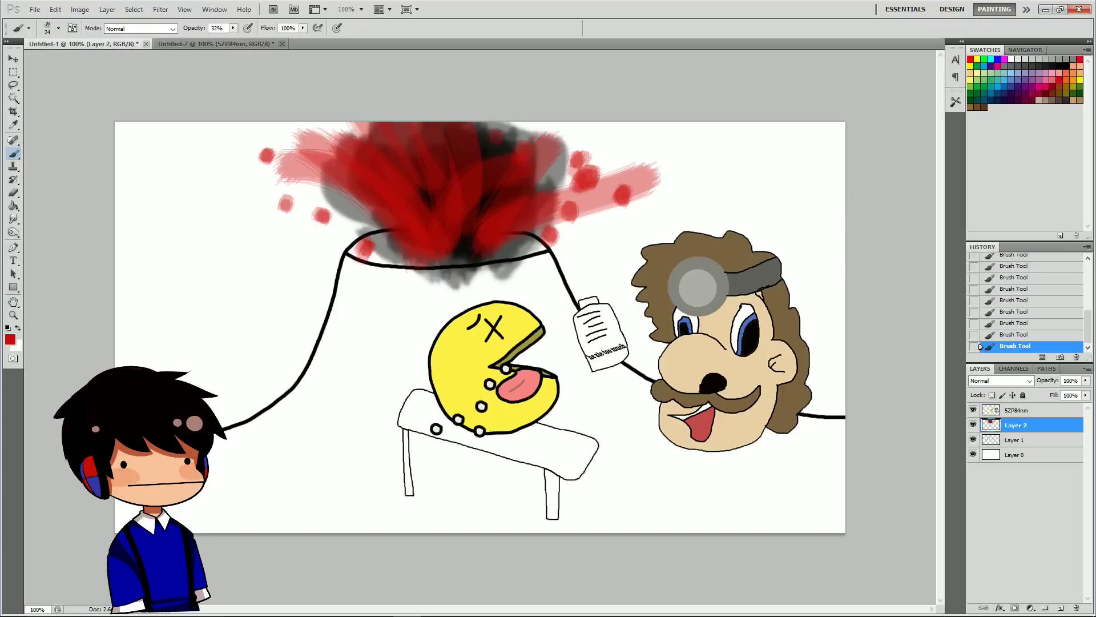
# Try a brown Paint Bucket fill on the canvas and on Layer 1's volcano, undoing both.
pyautogui.press('g')
pyautogui.click(10, 339)
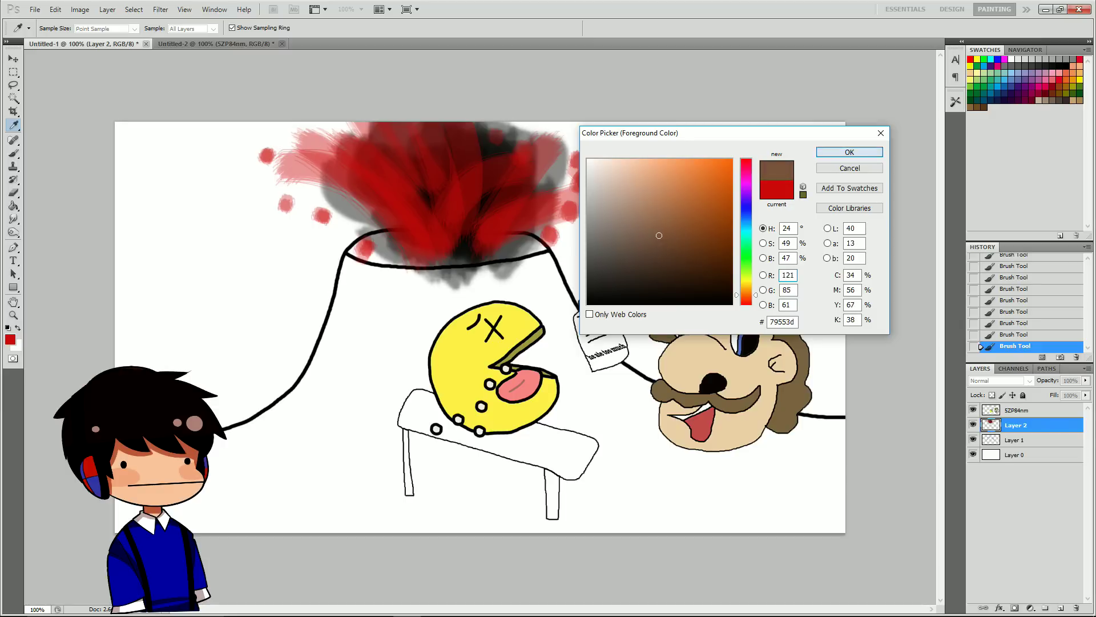
pyautogui.press('Return')
pyautogui.click(480, 497)
pyautogui.hotkey('ctrl', 'z')
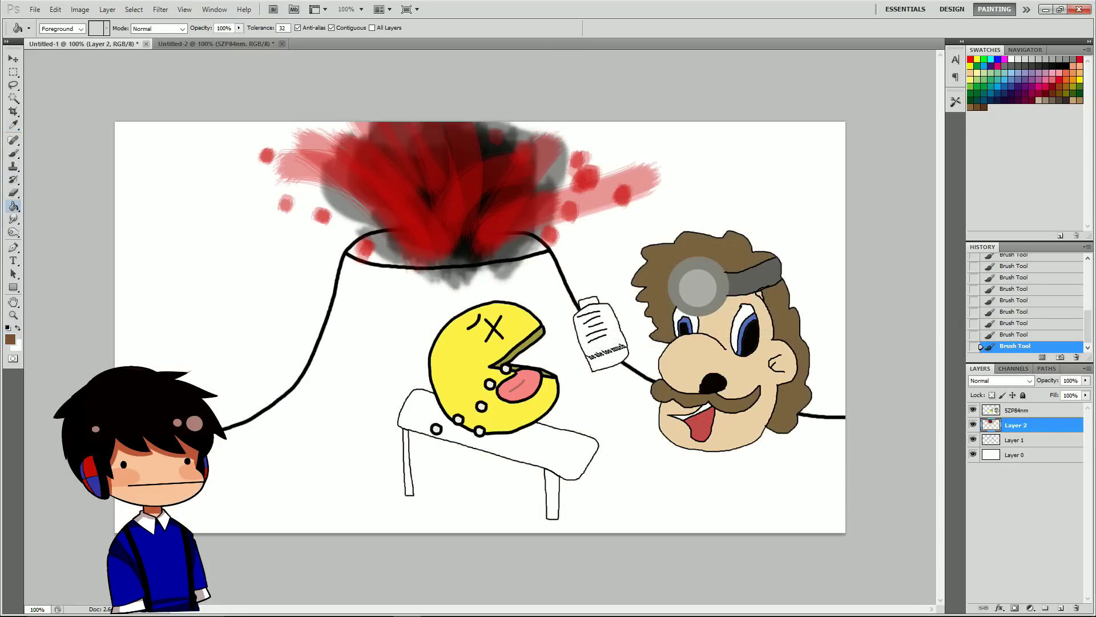
pyautogui.click(1016, 439)
pyautogui.click(479, 497)
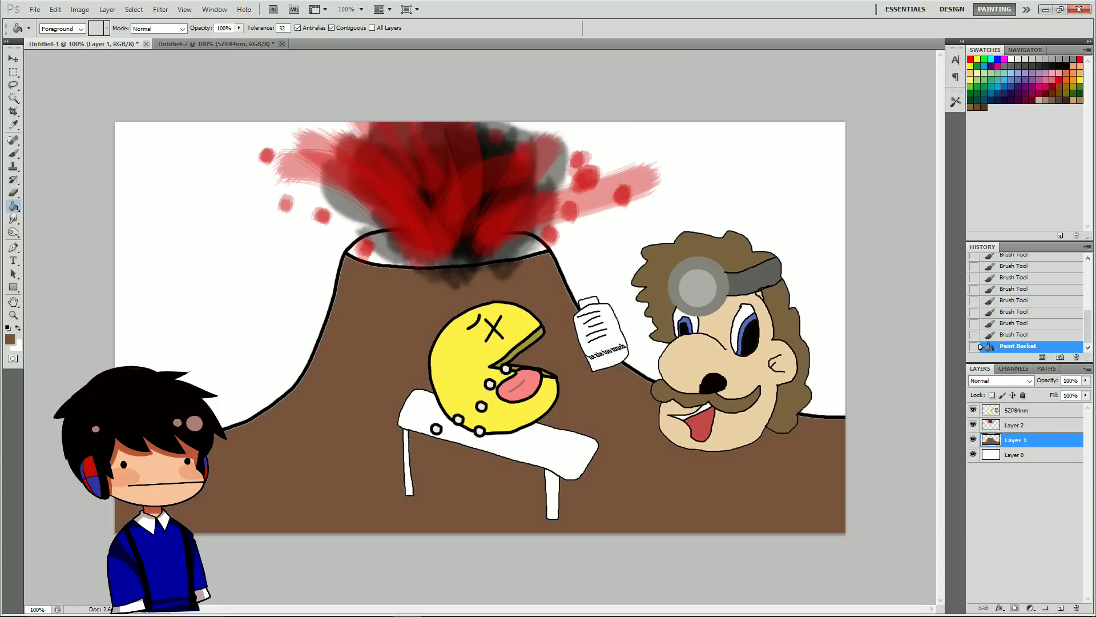
pyautogui.hotkey('ctrl', 'z')
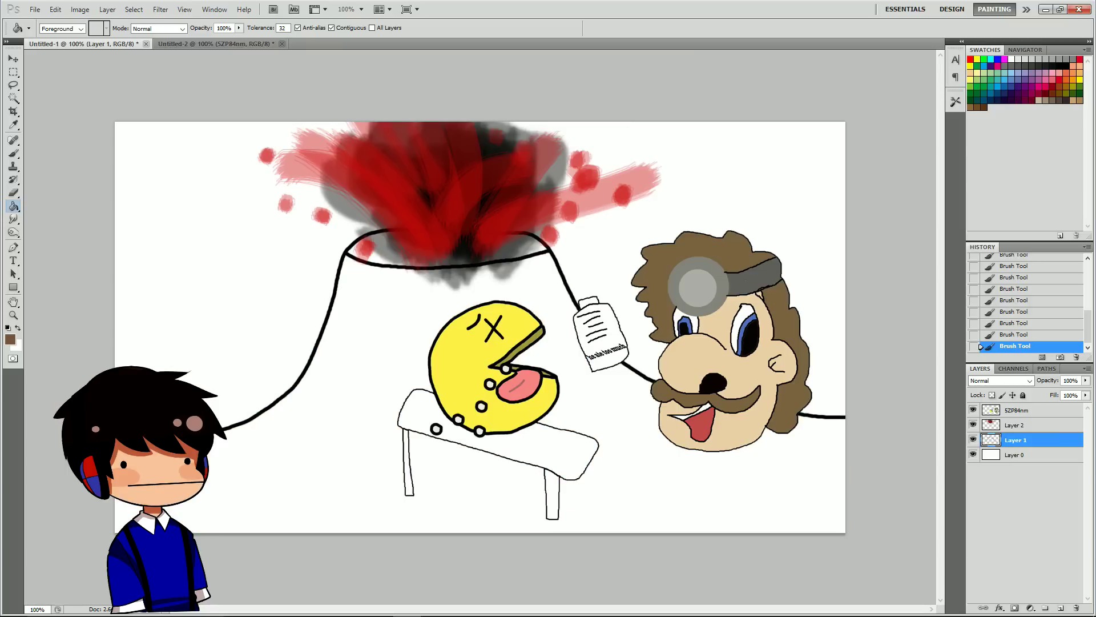
# Fill the volcano and ground with grey-brown 5c5550, then extend the dragon's head rightward.
pyautogui.press('i')
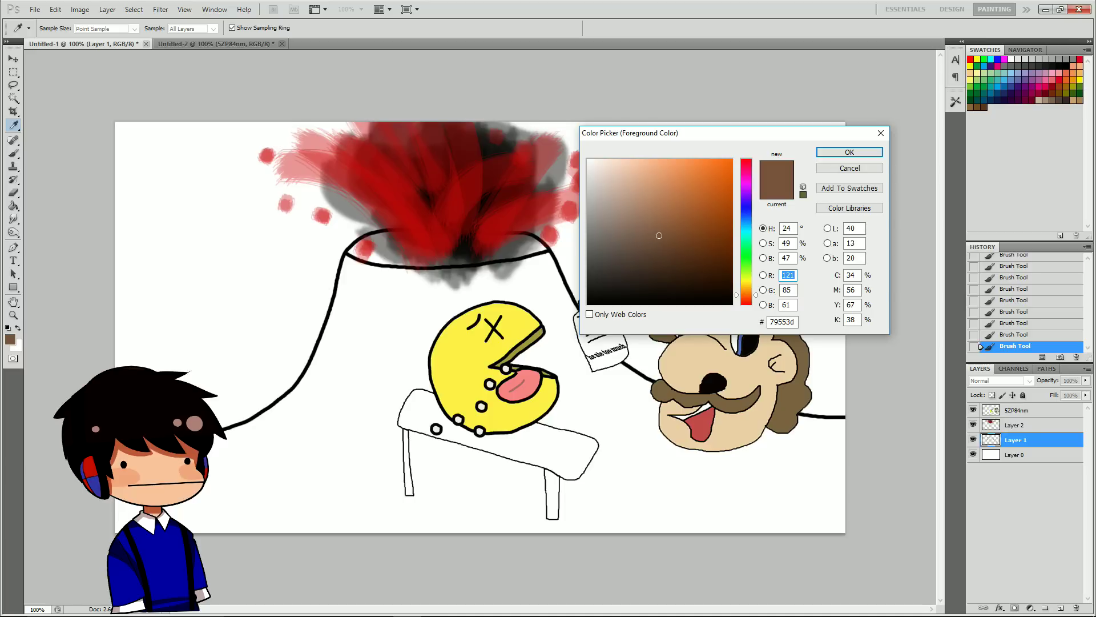
pyautogui.moveTo(615, 260); pyautogui.dragTo(606, 252)
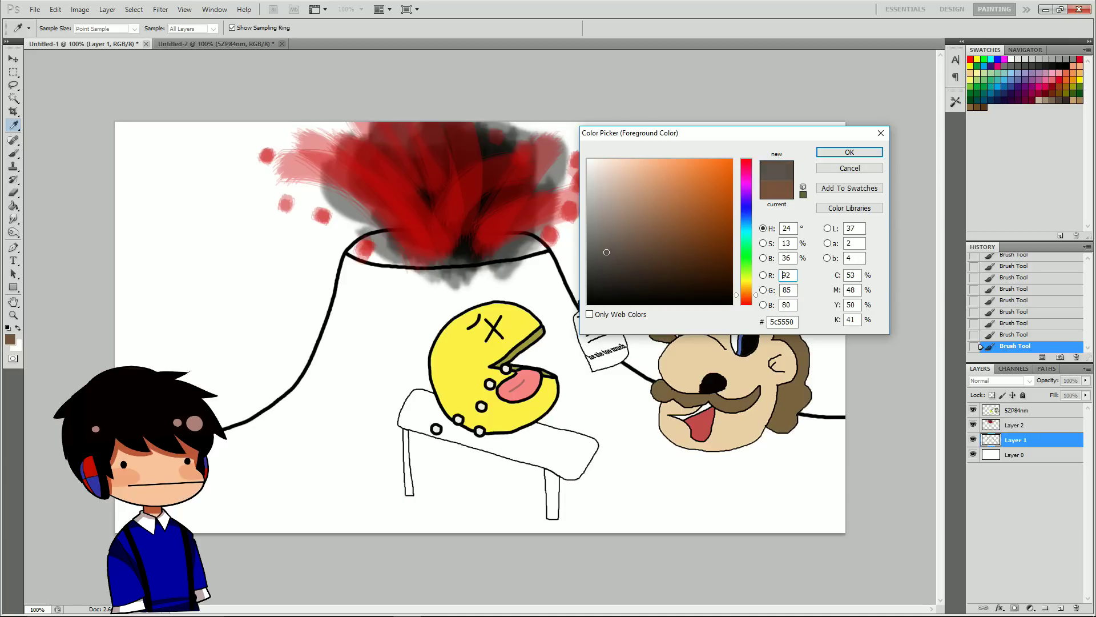
pyautogui.click(850, 152)
pyautogui.press('g')
pyautogui.click(479, 497)
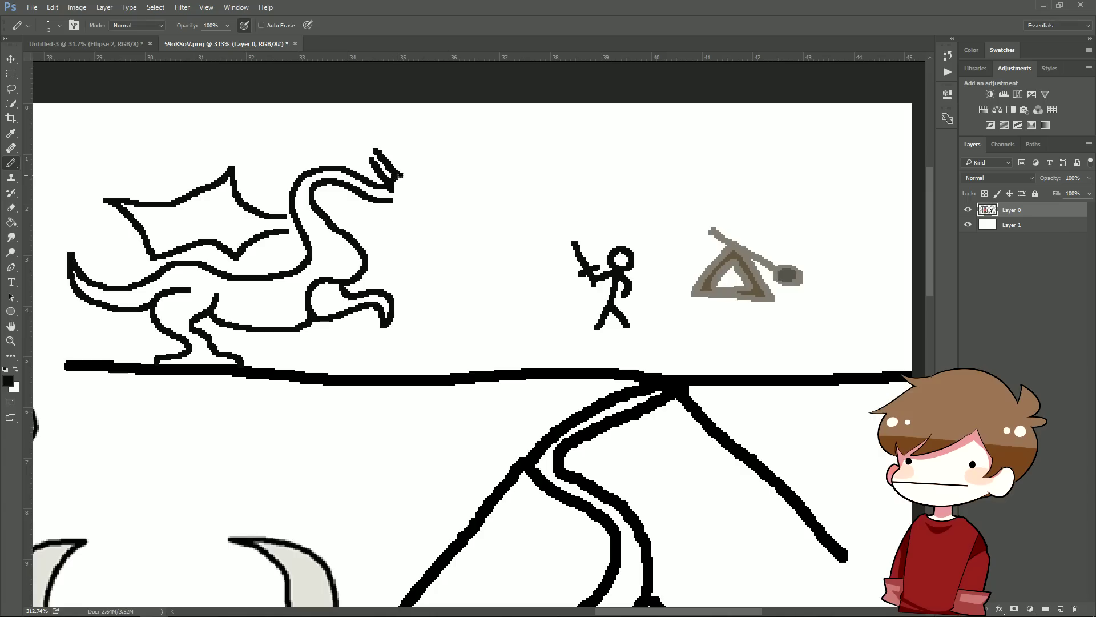
pyautogui.moveTo(399, 173); pyautogui.dragTo(450, 208)
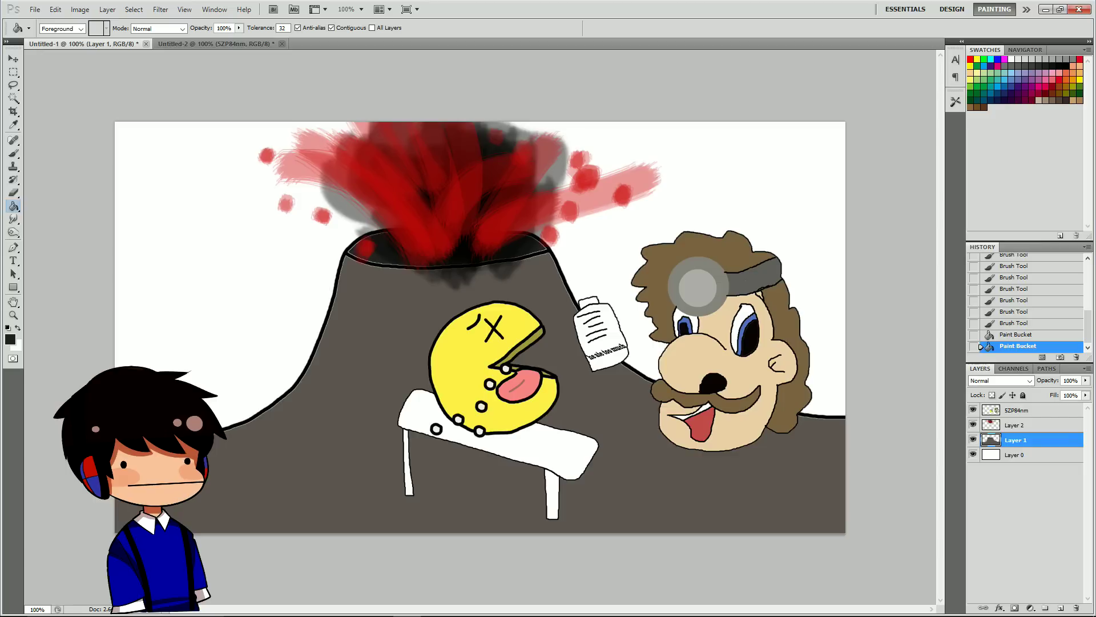
# On the background layer, draw the dragon's second hind leg with a foot, then sketch an archer stick figure.
pyautogui.click(1015, 455)
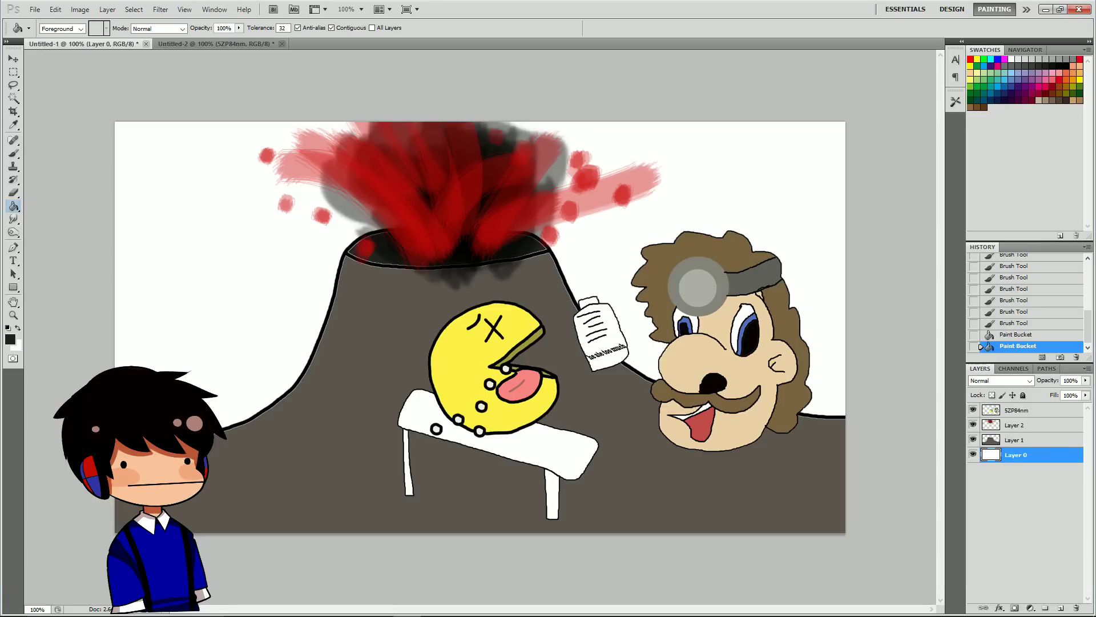
pyautogui.click(10, 339)
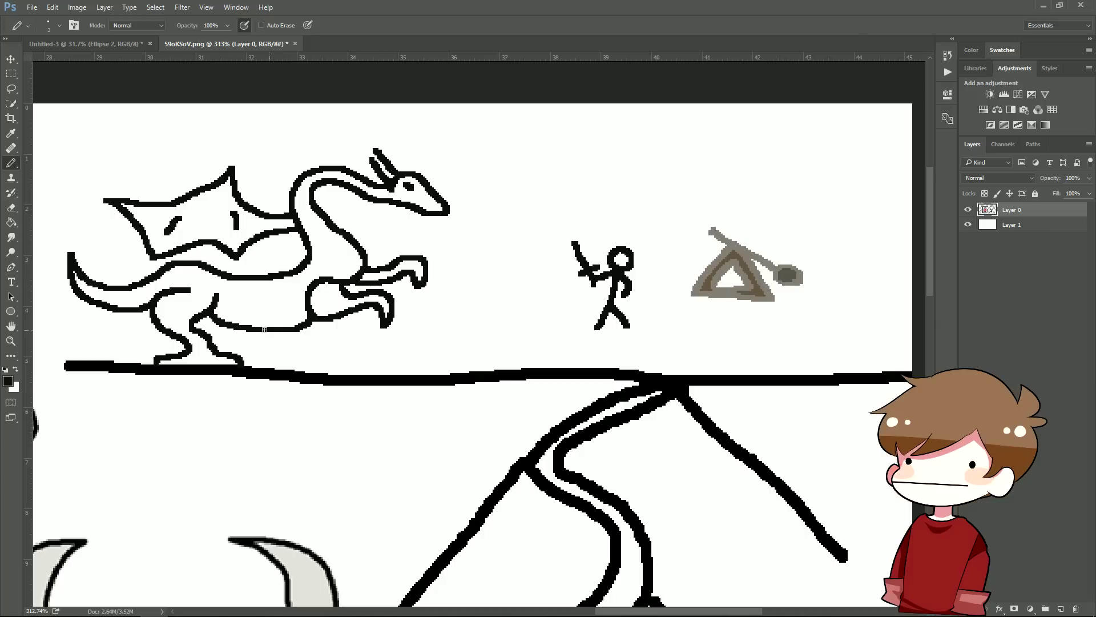
pyautogui.moveTo(245, 330); pyautogui.dragTo(288, 369)
pyautogui.moveTo(222, 325); pyautogui.dragTo(231, 350)
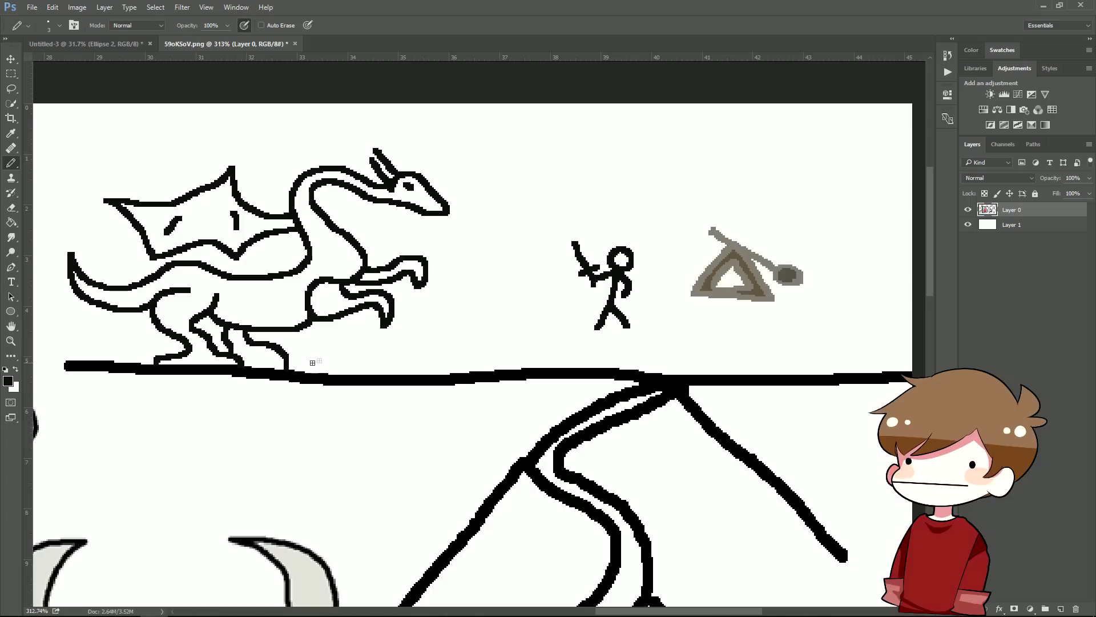
pyautogui.moveTo(250, 359)
pyautogui.mouseDown()
pyautogui.moveTo(247, 368)
pyautogui.moveTo(240, 351)
pyautogui.mouseUp()
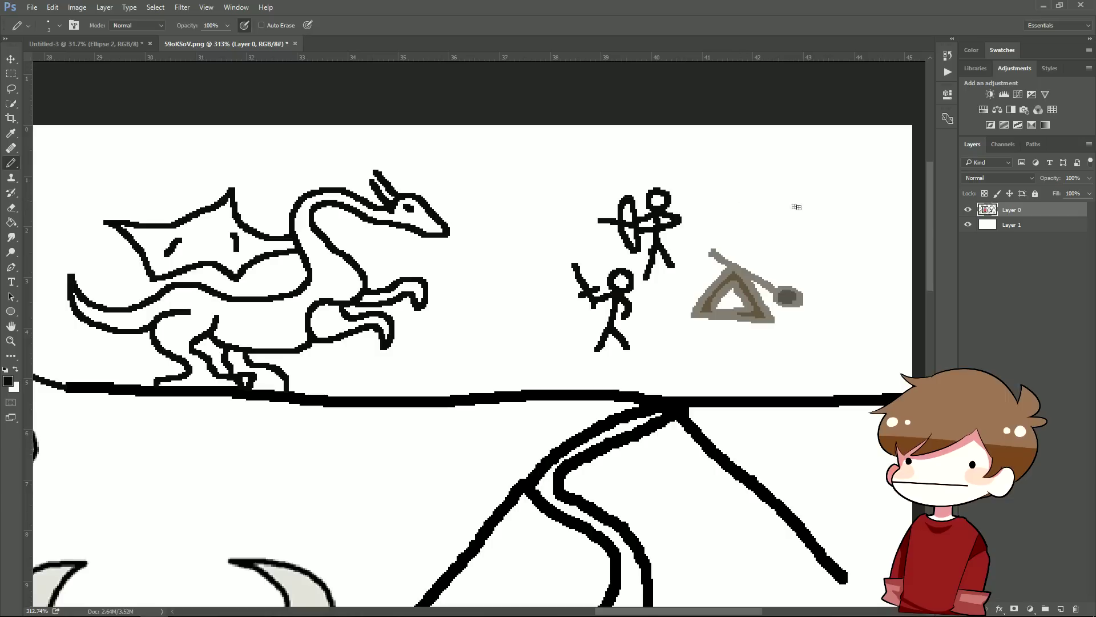
pyautogui.moveTo(820, 293)
pyautogui.mouseDown()
pyautogui.moveTo(816, 320)
pyautogui.moveTo(828, 310)
pyautogui.moveTo(813, 321)
pyautogui.mouseUp()
pyautogui.moveTo(234, 38); pyautogui.dragTo(220, 39)
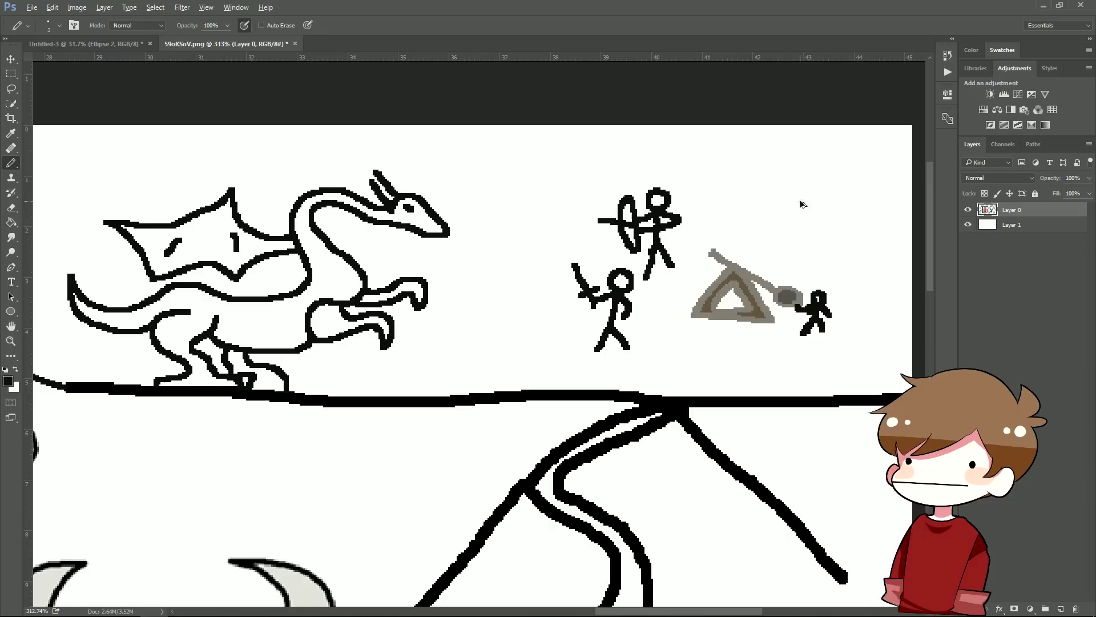
# Draw another stick-figure soldier's head beside the catapult.
pyautogui.moveTo(804, 188); pyautogui.dragTo(800, 221)
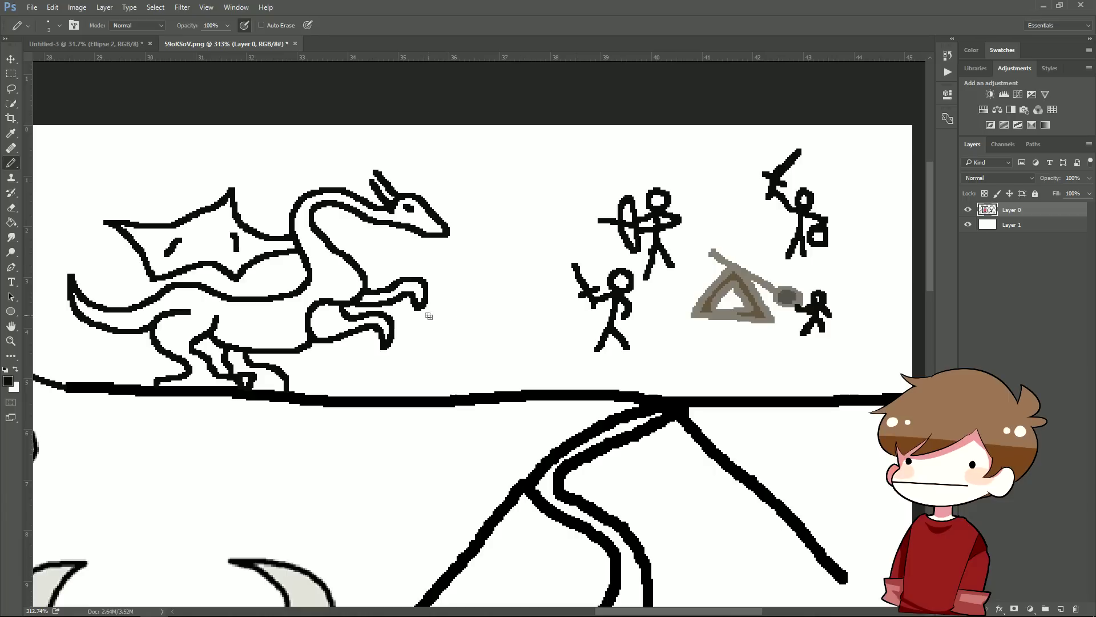
pyautogui.scroll(-1, 440, 314)
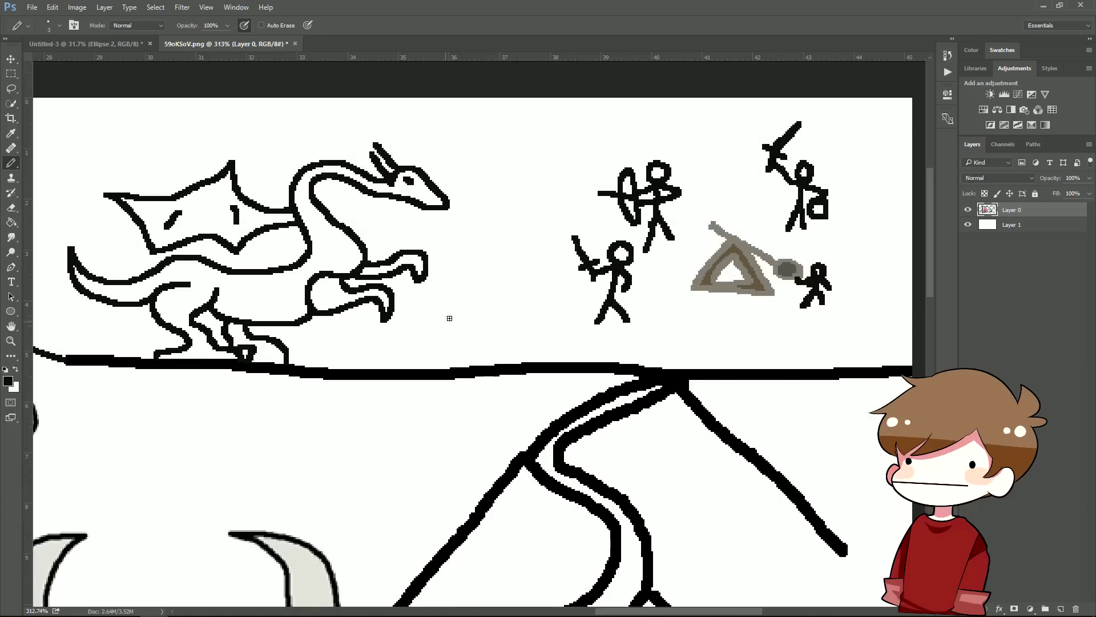
pyautogui.scroll(1, 479, 302)
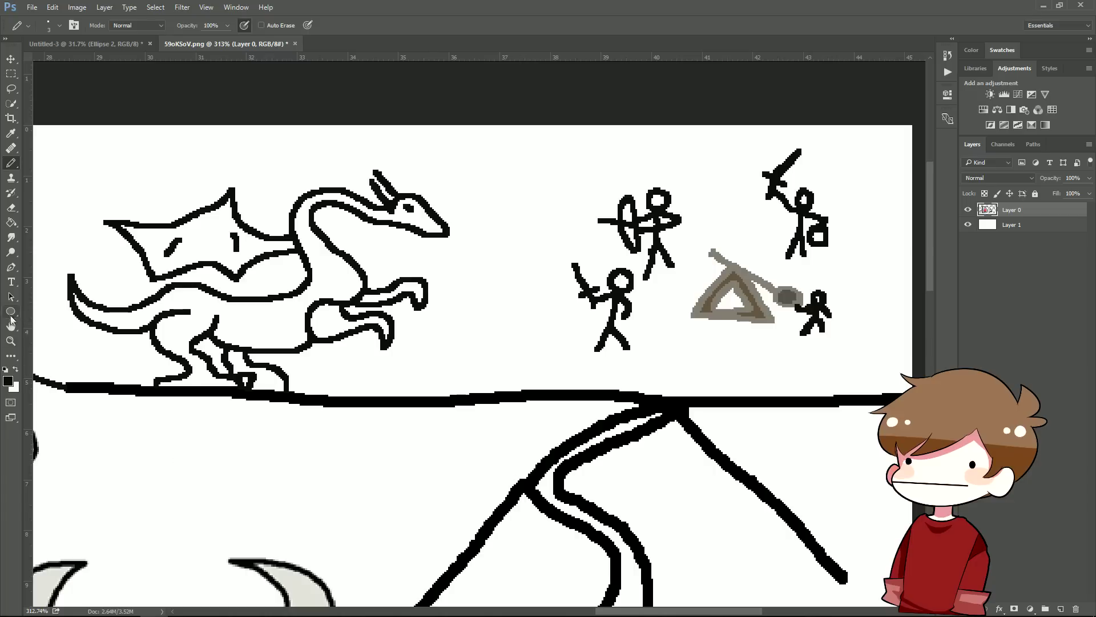
# Fit the whole drawing on screen from the Zoom tool's right-click menu.
pyautogui.click(10, 341)
pyautogui.rightClick(264, 369)
pyautogui.click(285, 373)
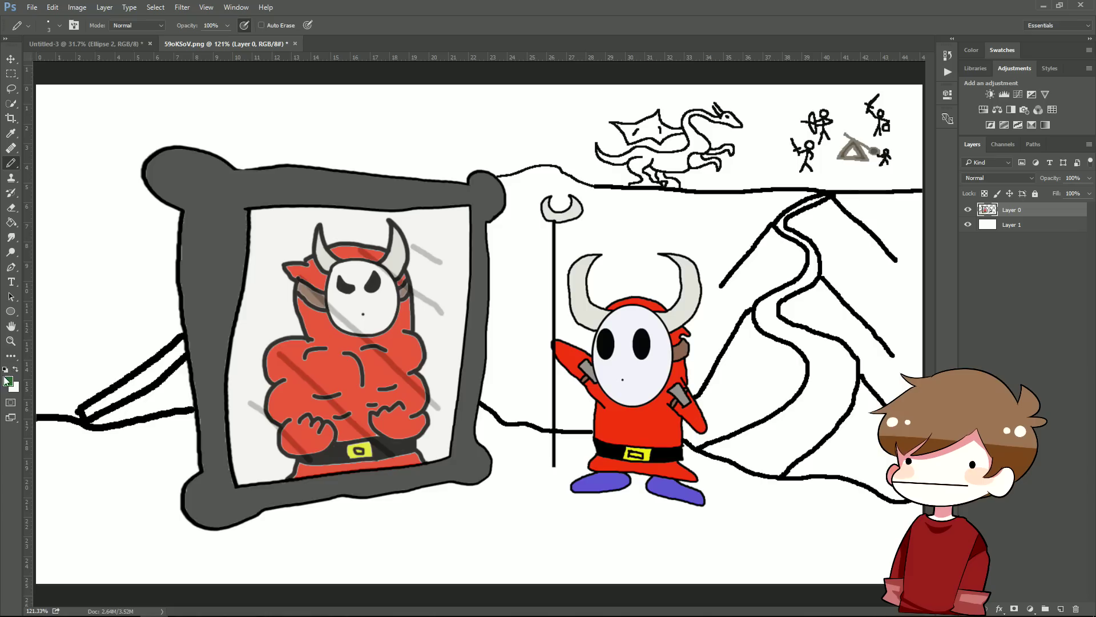
# Set the foreground colour to black and switch to the Pencil.
pyautogui.click(8, 381)
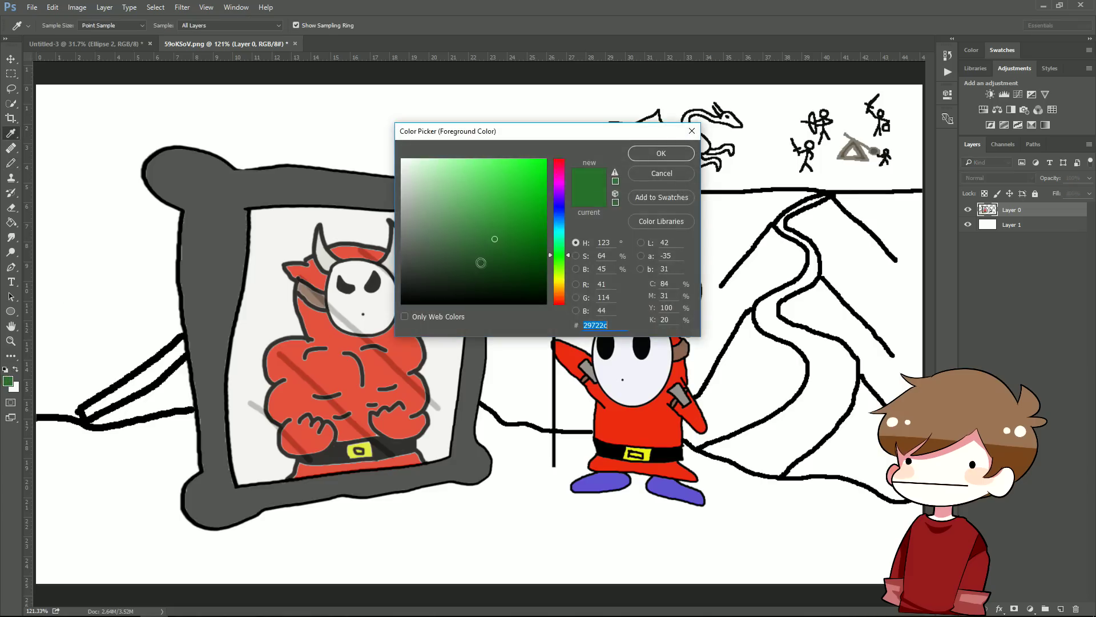
pyautogui.moveTo(481, 263); pyautogui.dragTo(459, 303)
pyautogui.click(651, 155)
pyautogui.press('b')
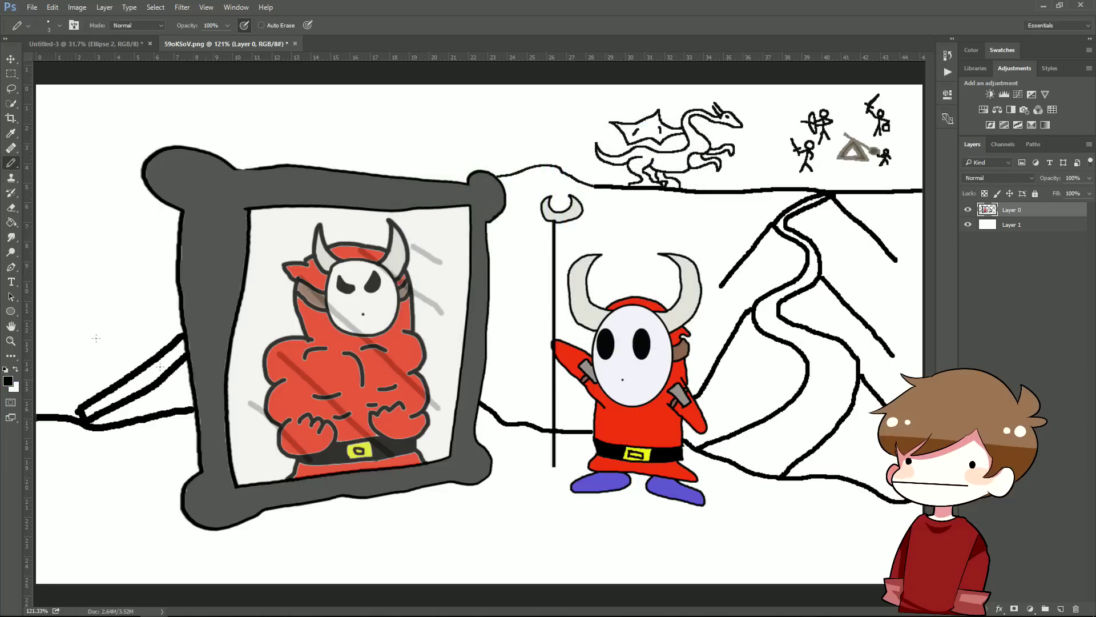
# Fill the ground below the horizon with dark green using the Paint Bucket.
pyautogui.click(11, 222)
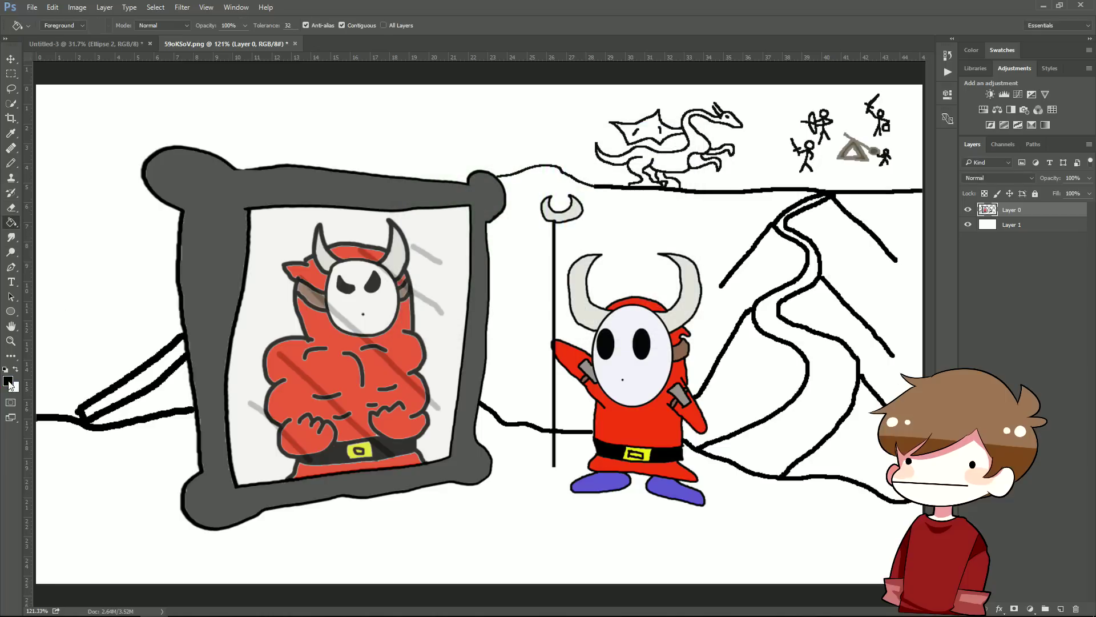
pyautogui.click(10, 383)
pyautogui.click(486, 246)
pyautogui.click(663, 155)
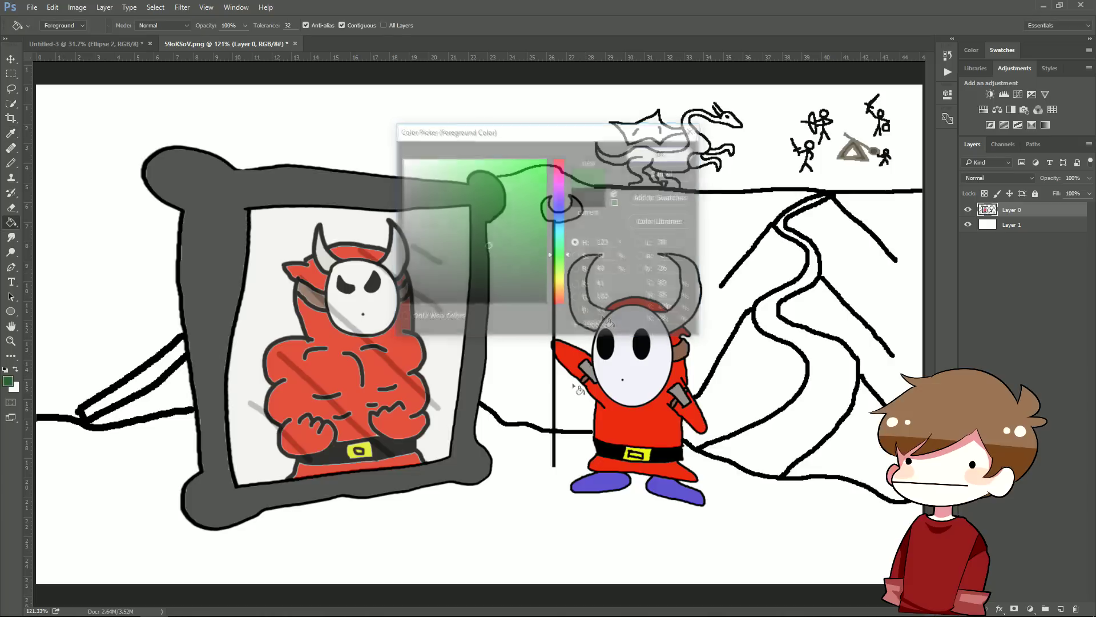
pyautogui.click(520, 462)
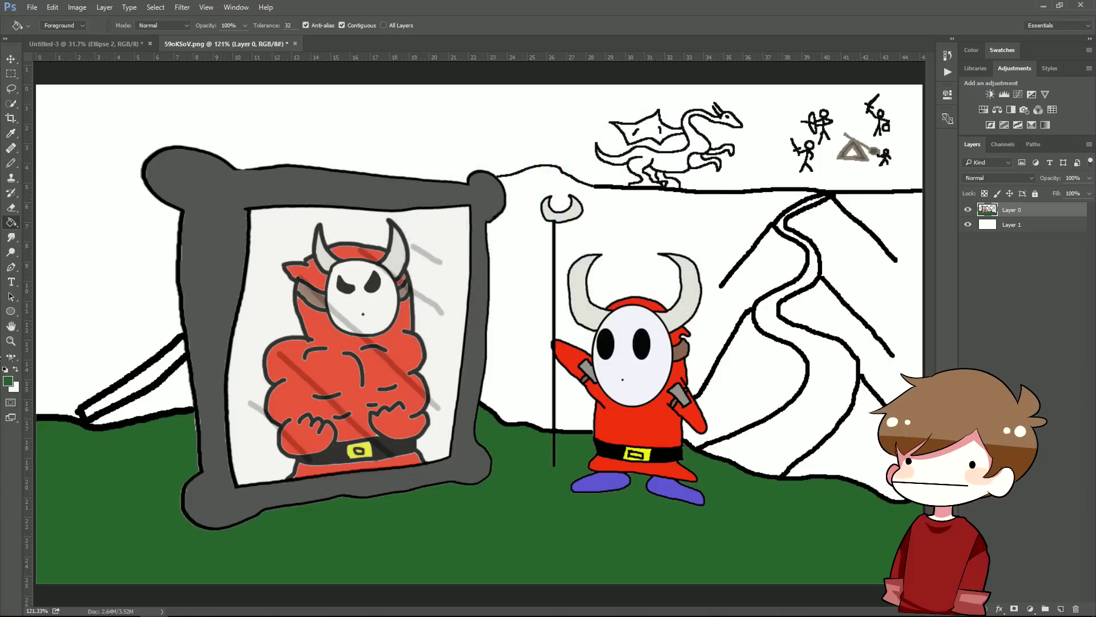
# Open the background colour picker, enlarge the brush to 250 and move to the top layer.
pyautogui.click(13, 387)
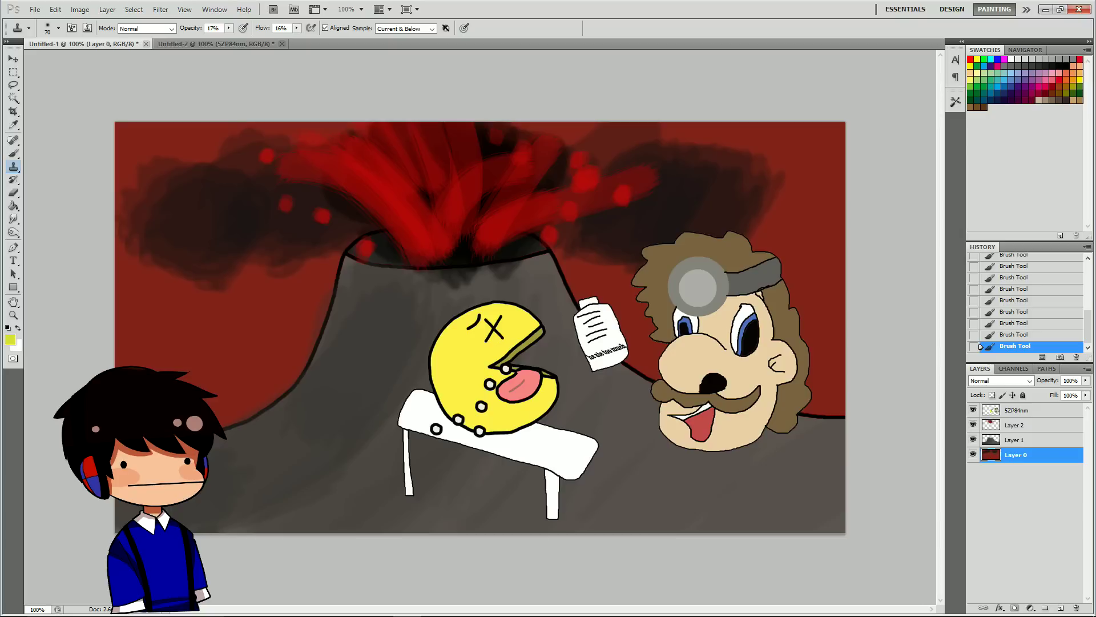
pyautogui.press(']')
pyautogui.press(']')
pyautogui.press(']')
pyautogui.press(']')
pyautogui.press(']')
pyautogui.press(']')
pyautogui.press(']')
pyautogui.press('Return')
pyautogui.hotkey('alt', '.')
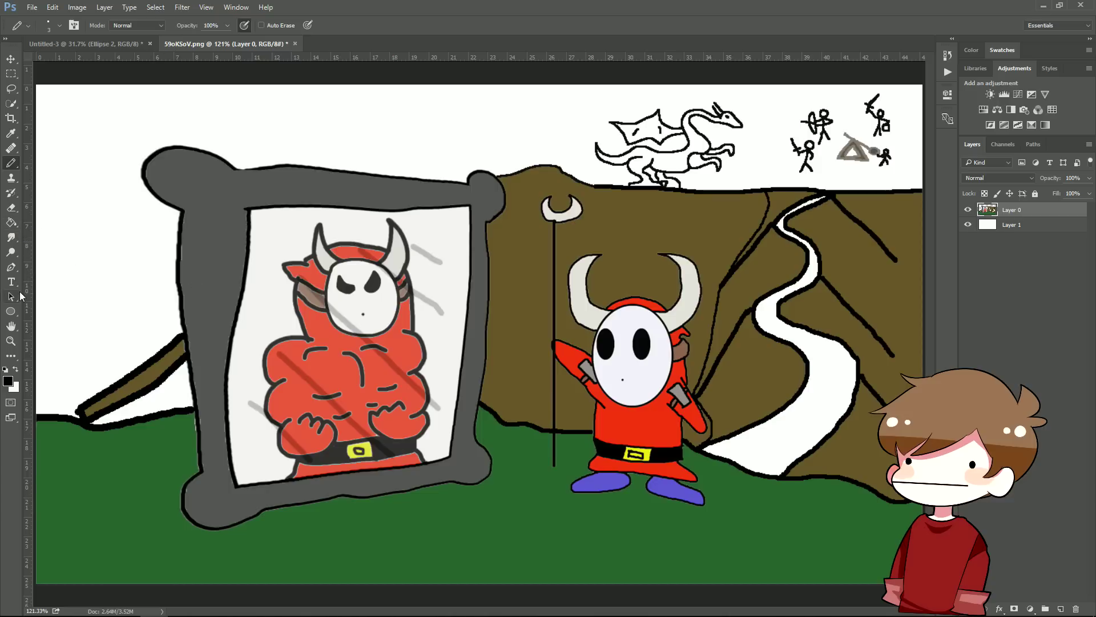
pyautogui.click(8, 381)
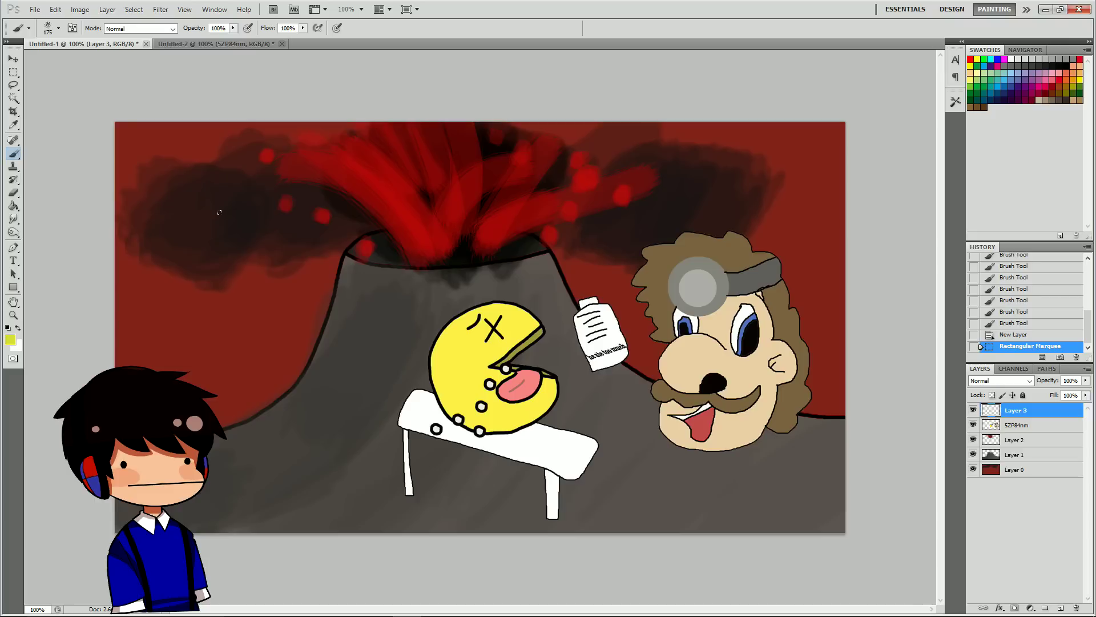
# Replace the splatter brush preset with a round brush and switch to the Brush tool.
pyautogui.click(58, 28)
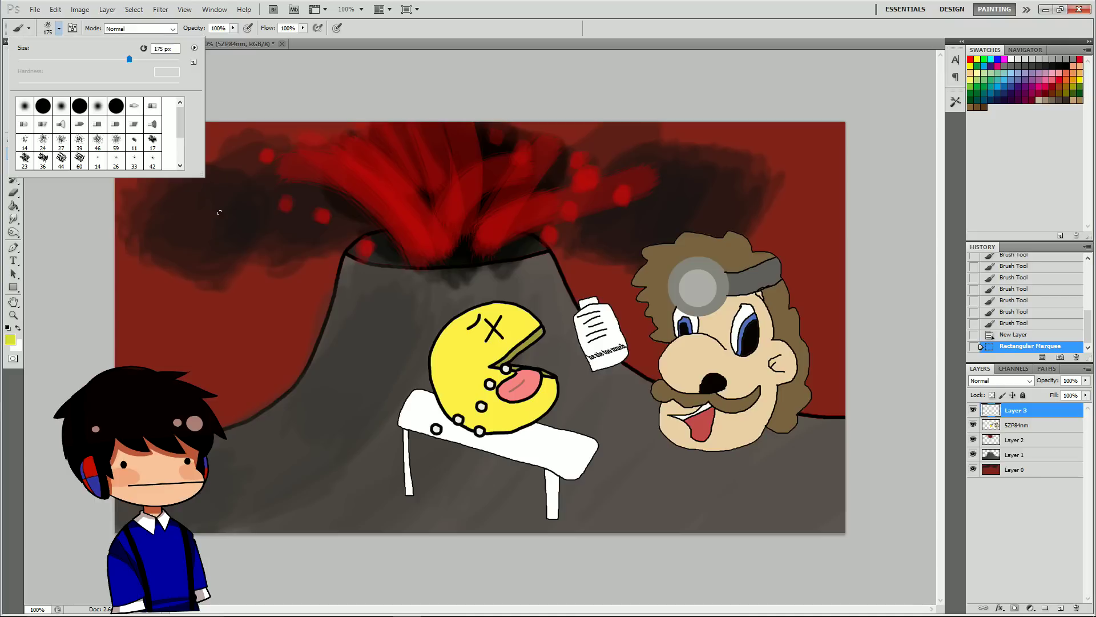
pyautogui.click(80, 105)
pyautogui.press('Return')
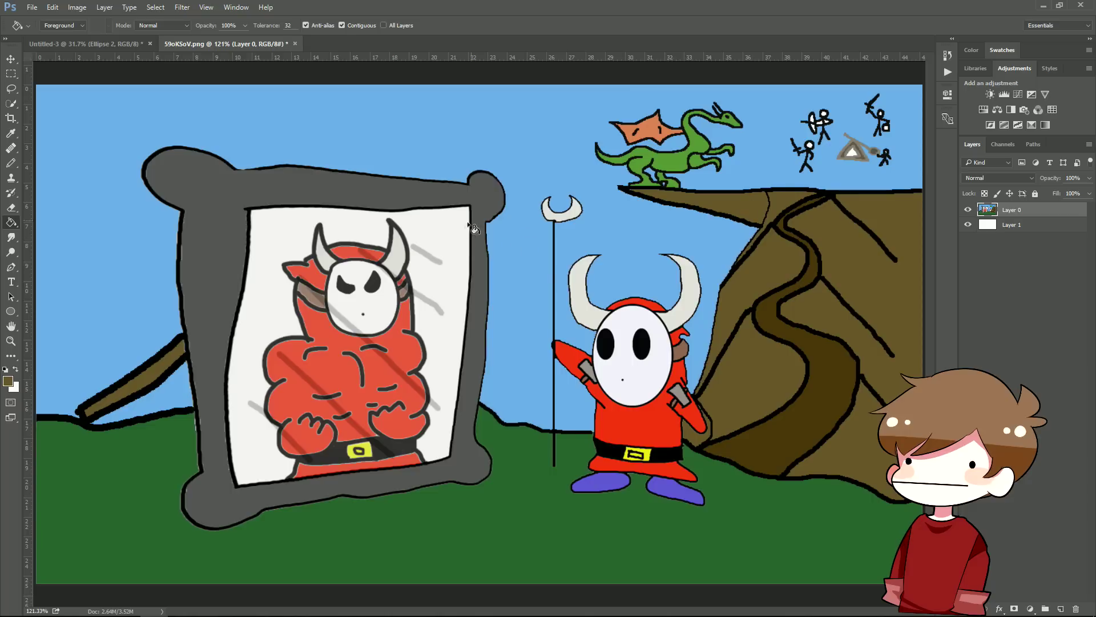
pyautogui.moveTo(11, 163); pyautogui.dragTo(55, 164)
# Choose a new foreground colour, shrink the brush to 35 and fit the drawing on screen.
pyautogui.click(8, 381)
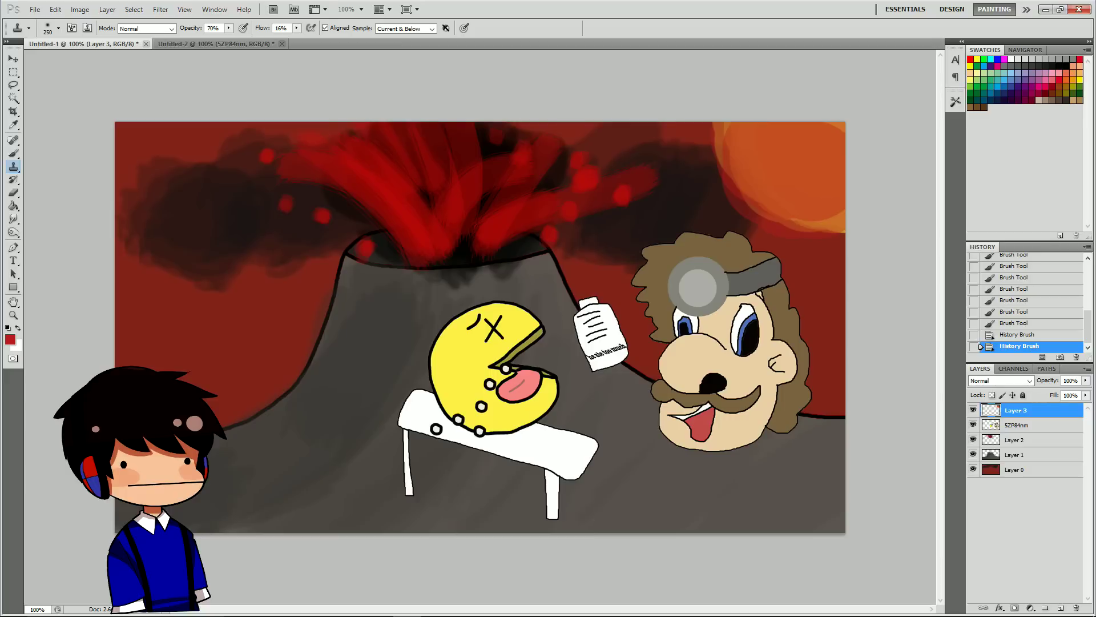
pyautogui.click(10, 340)
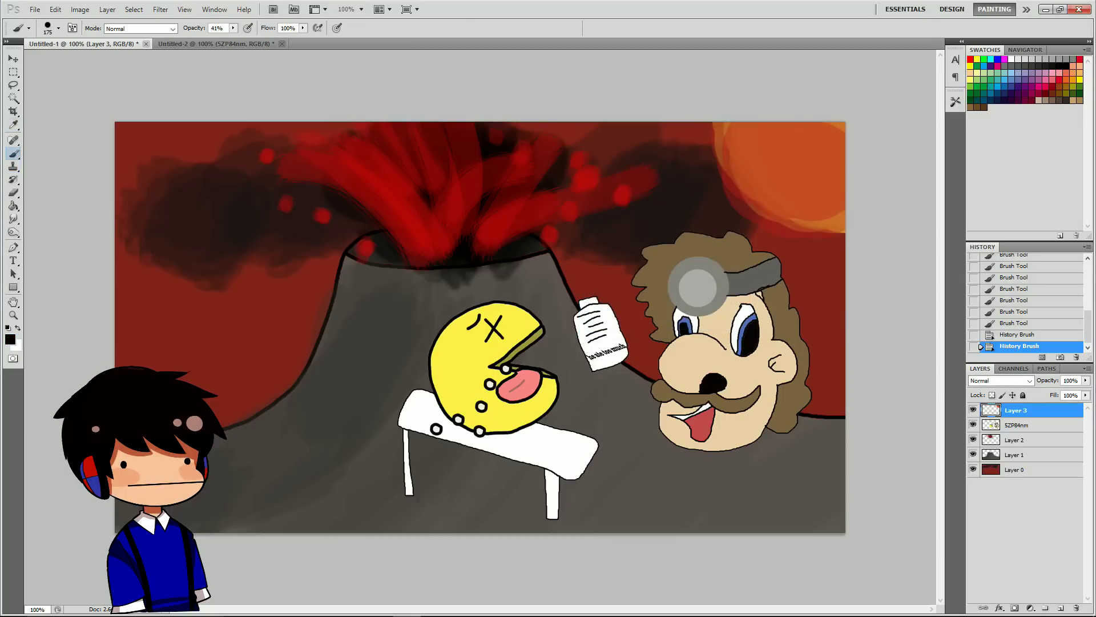
pyautogui.press('[')
pyautogui.press('[')
pyautogui.press('[')
pyautogui.press('[')
pyautogui.press('[')
pyautogui.press('[')
pyautogui.press('[')
pyautogui.press('[')
pyautogui.press('[')
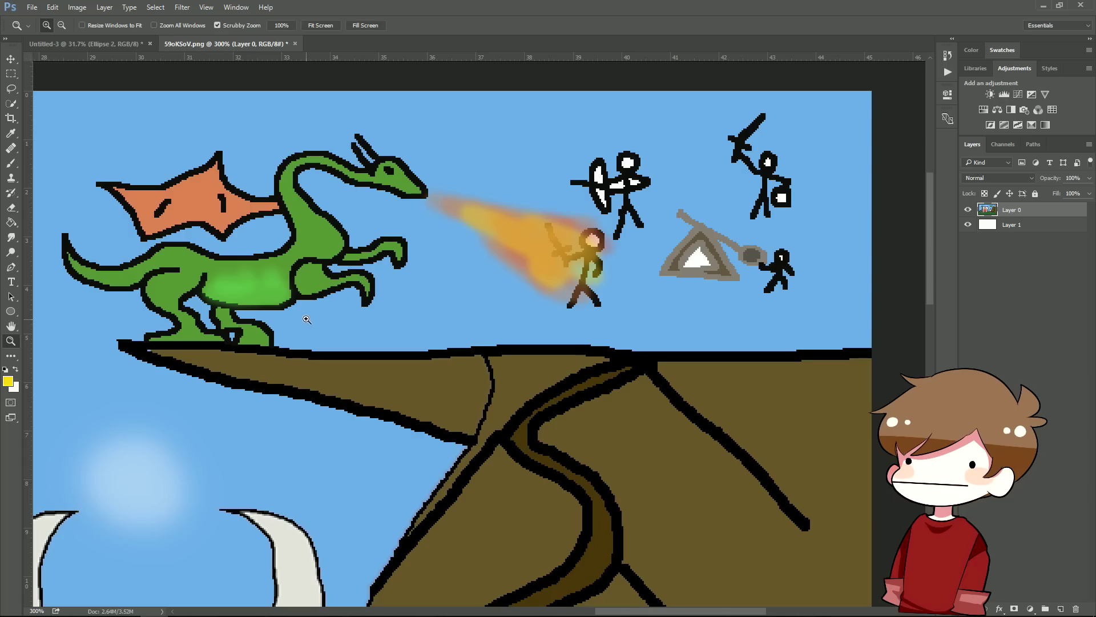
pyautogui.rightClick(302, 315)
pyautogui.click(434, 330)
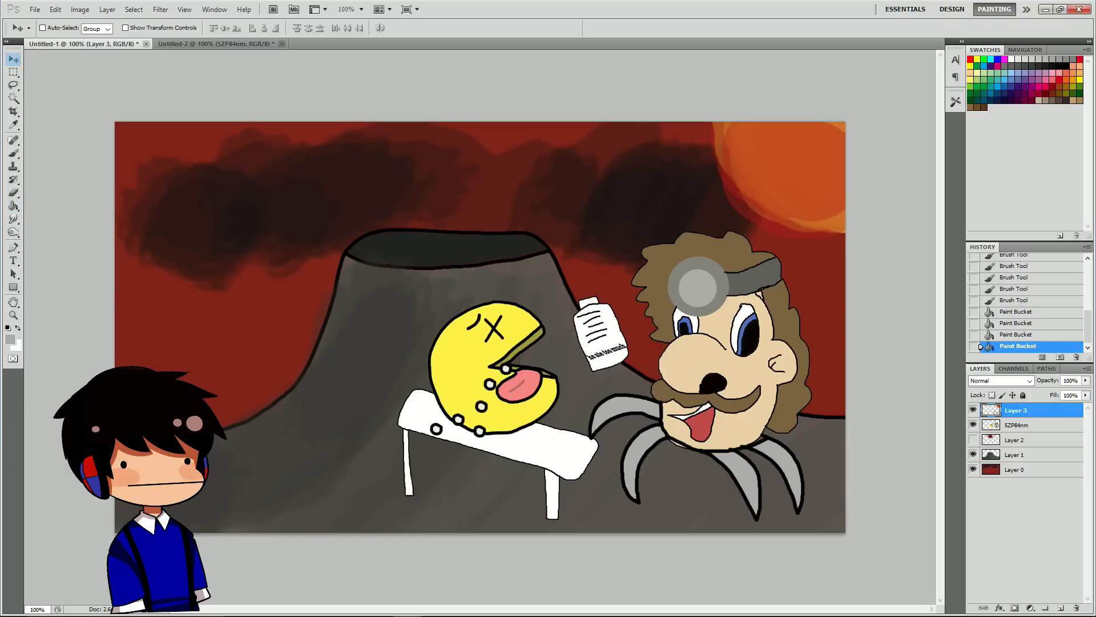
pyautogui.press('m')
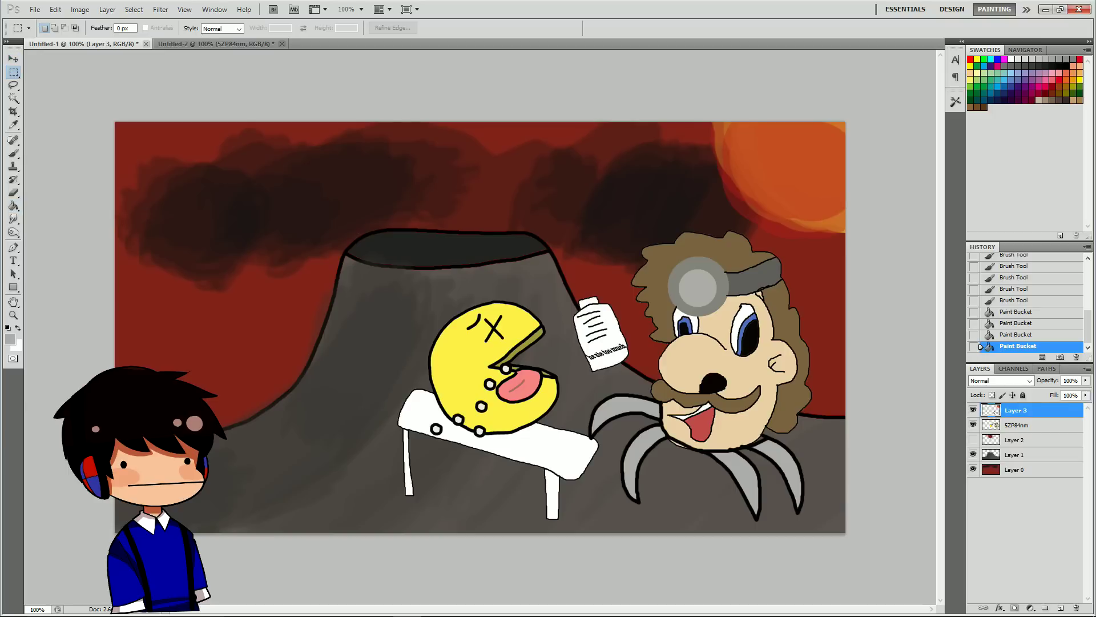
# Select the spider legs, nudge them up and right with the Move tool, then deselect.
pyautogui.moveTo(507, 204); pyautogui.dragTo(845, 532)
pyautogui.press('v')
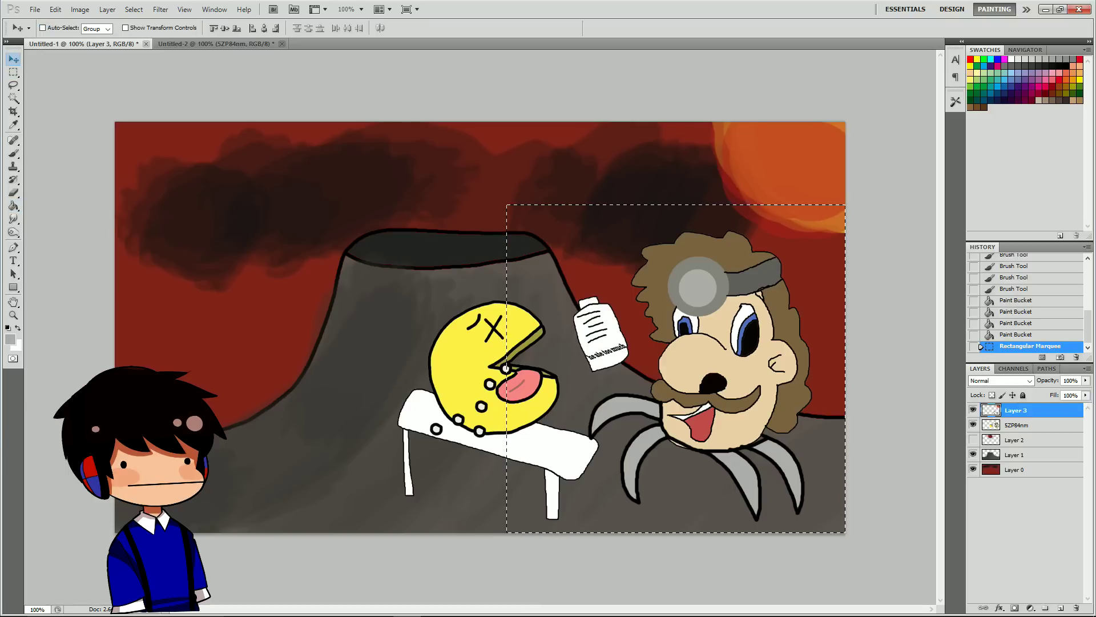
pyautogui.moveTo(685, 468); pyautogui.dragTo(700, 446)
pyautogui.hotkey('ctrl', 'd')
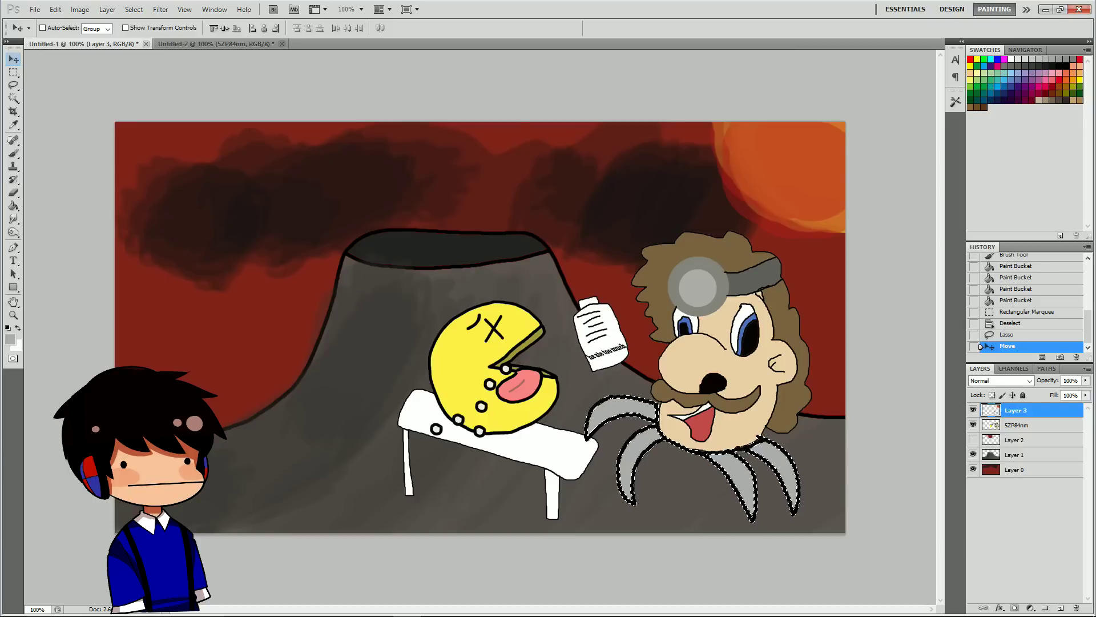
pyautogui.press('m')
pyautogui.click(304, 219)
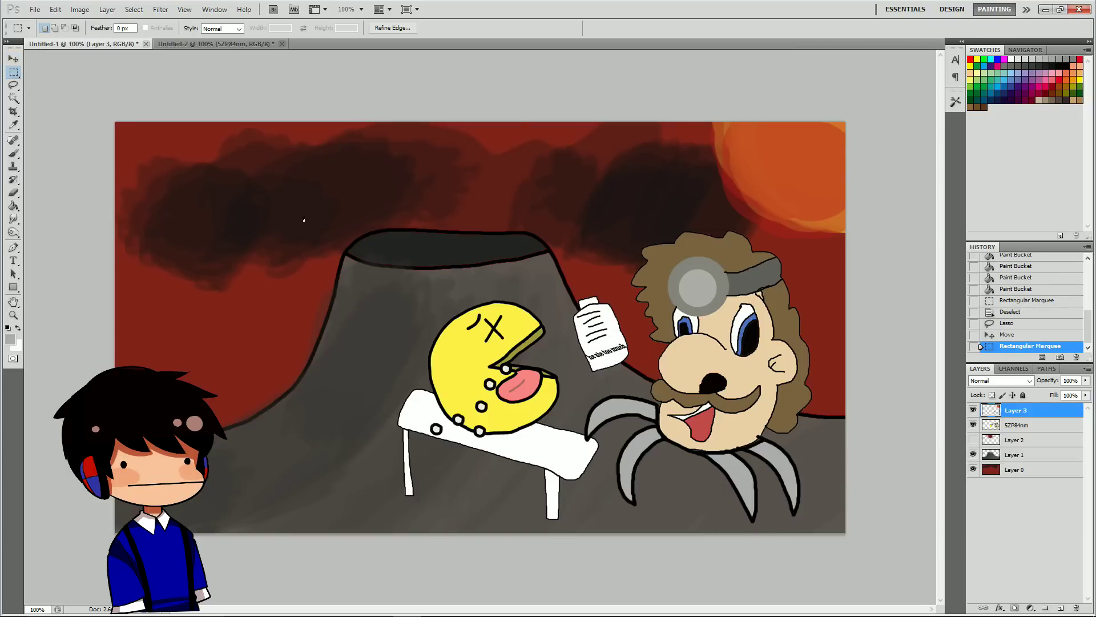